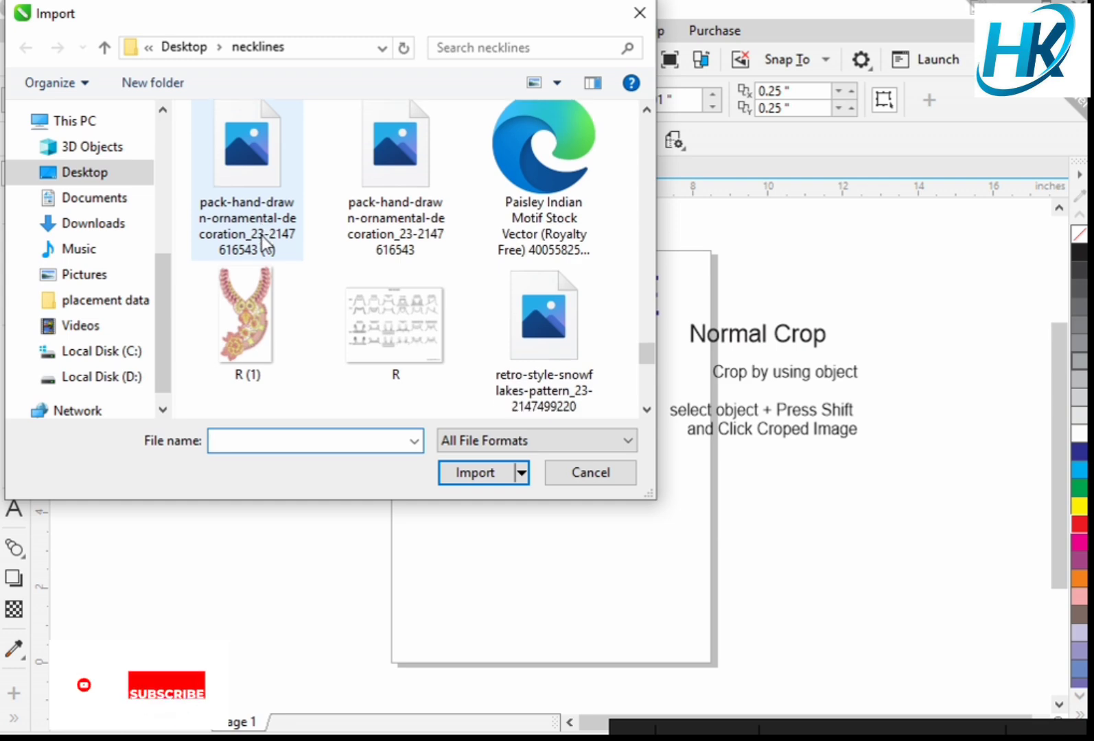
- Import the images (1) picture from the necklines folder, place it below the CROP IMAGE title, and enlarge it to about 4.88 by 4.86 inches
scroll(261, 235, up, 8)
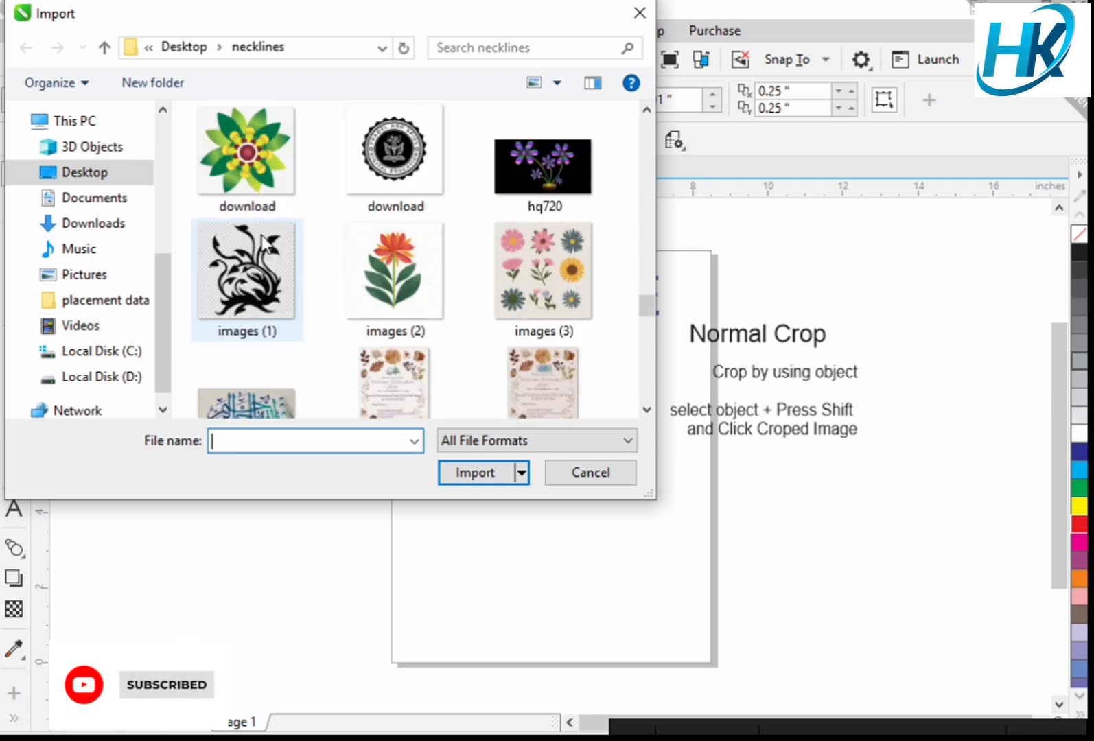
click(263, 240)
click(464, 466)
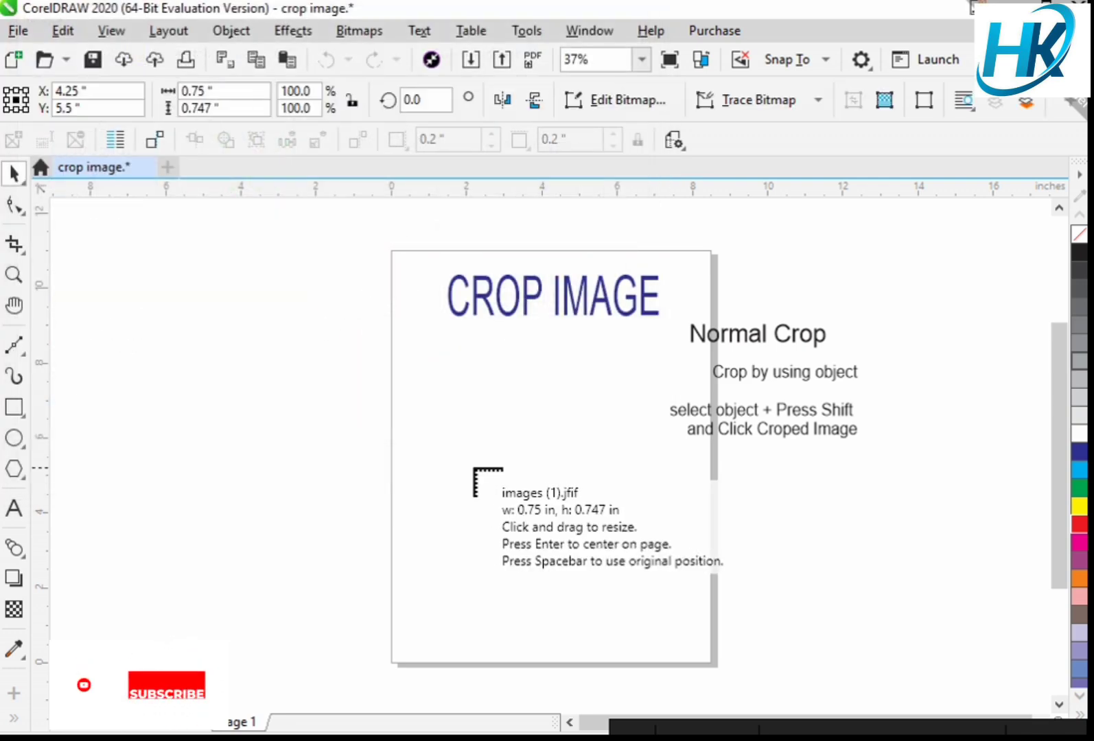
click(397, 333)
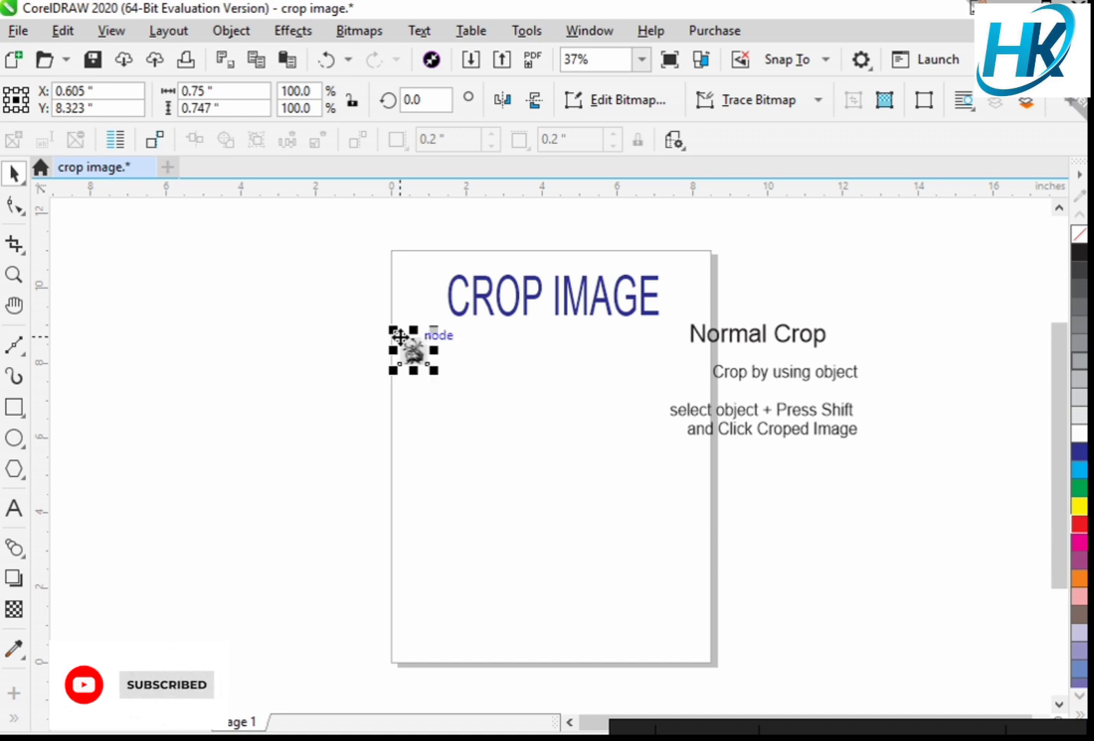
mouse_move(436, 373)
mouse_down()
mouse_move(492, 431)
mouse_move(627, 510)
mouse_move(647, 534)
mouse_up()
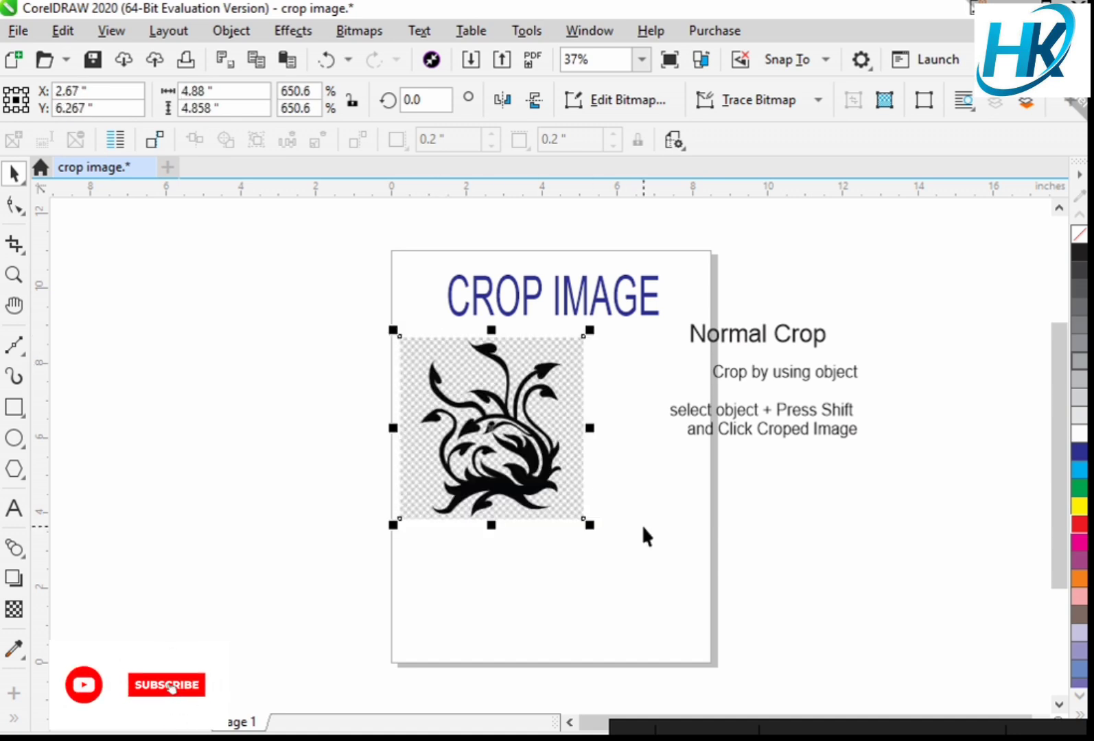
- Recolor the "Normal Crop" text red
click(744, 336)
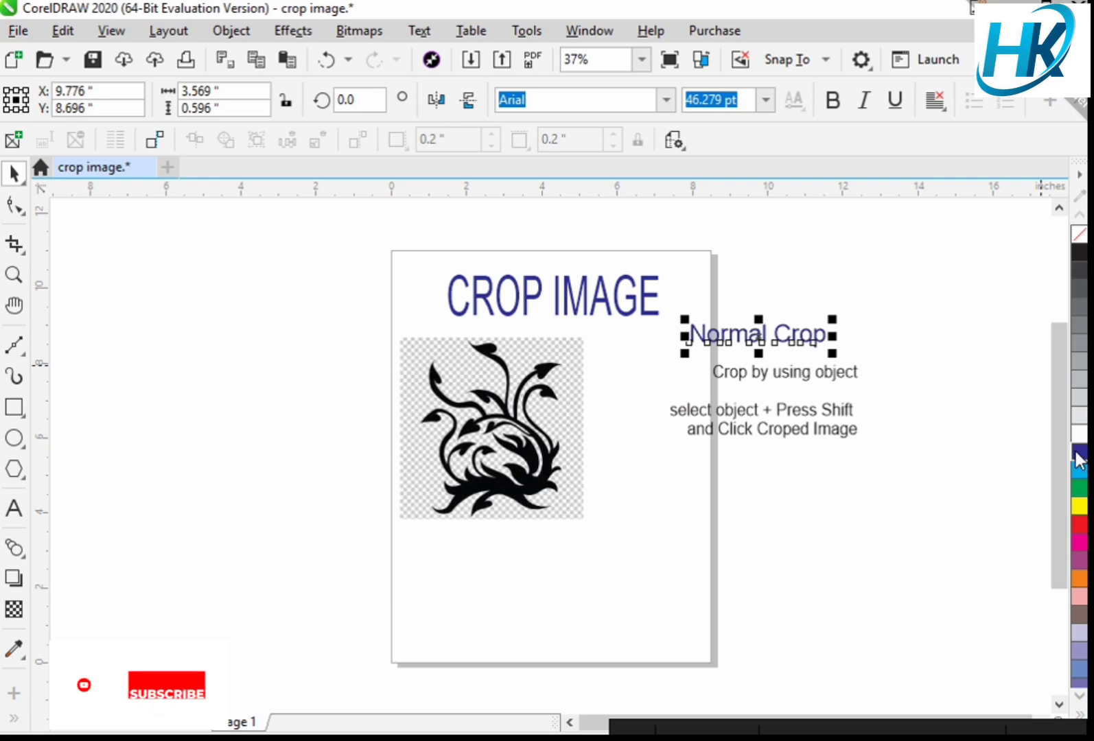
click(1082, 508)
click(1081, 525)
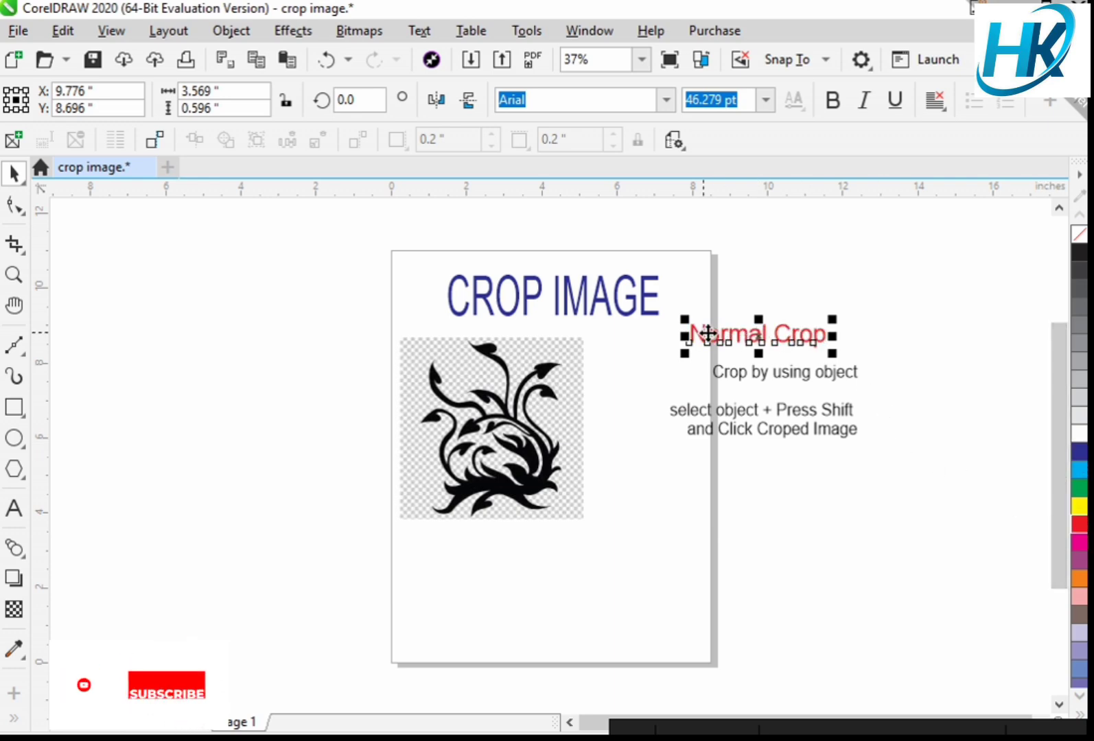
- Outline a crop area about 2.3 by 2.6 inches over the lower part of the floral image
click(522, 404)
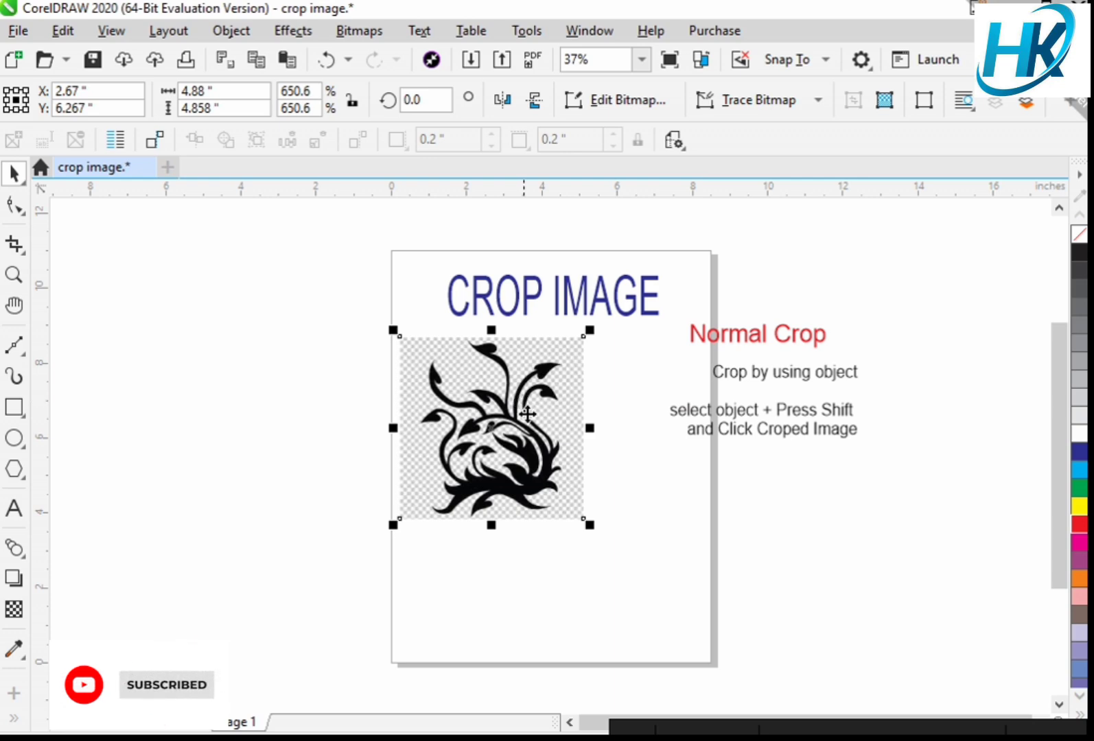
click(13, 246)
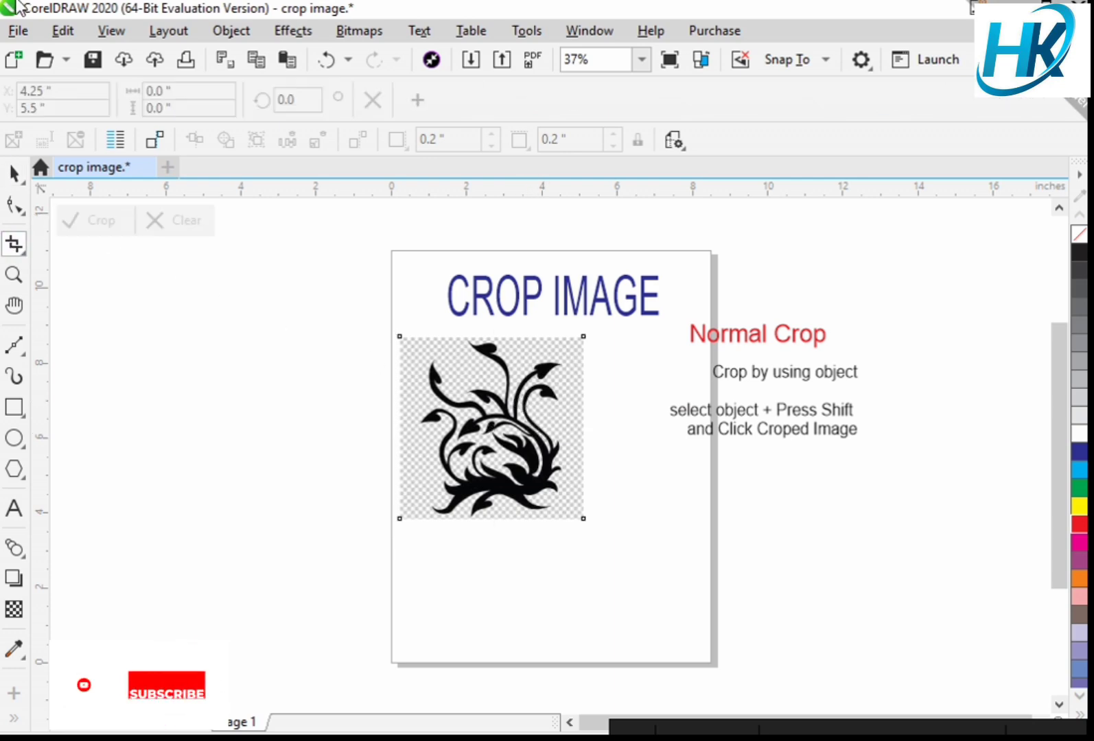
drag(456, 363, 567, 513)
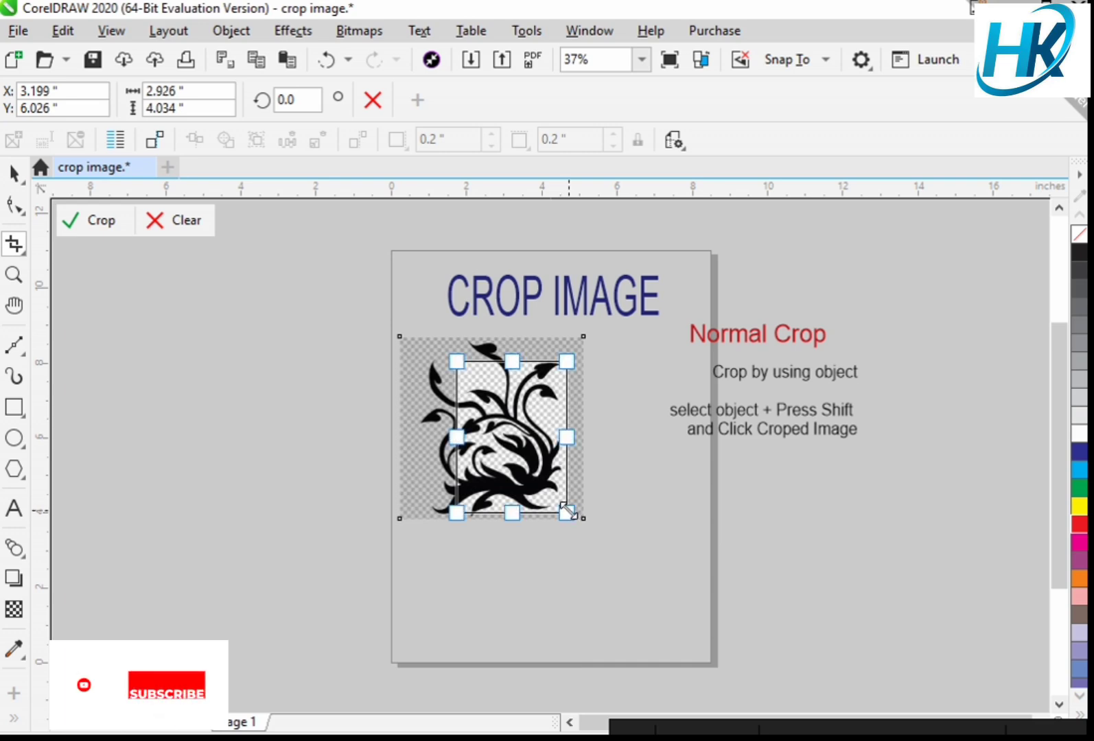
drag(512, 361, 509, 416)
drag(458, 464, 480, 464)
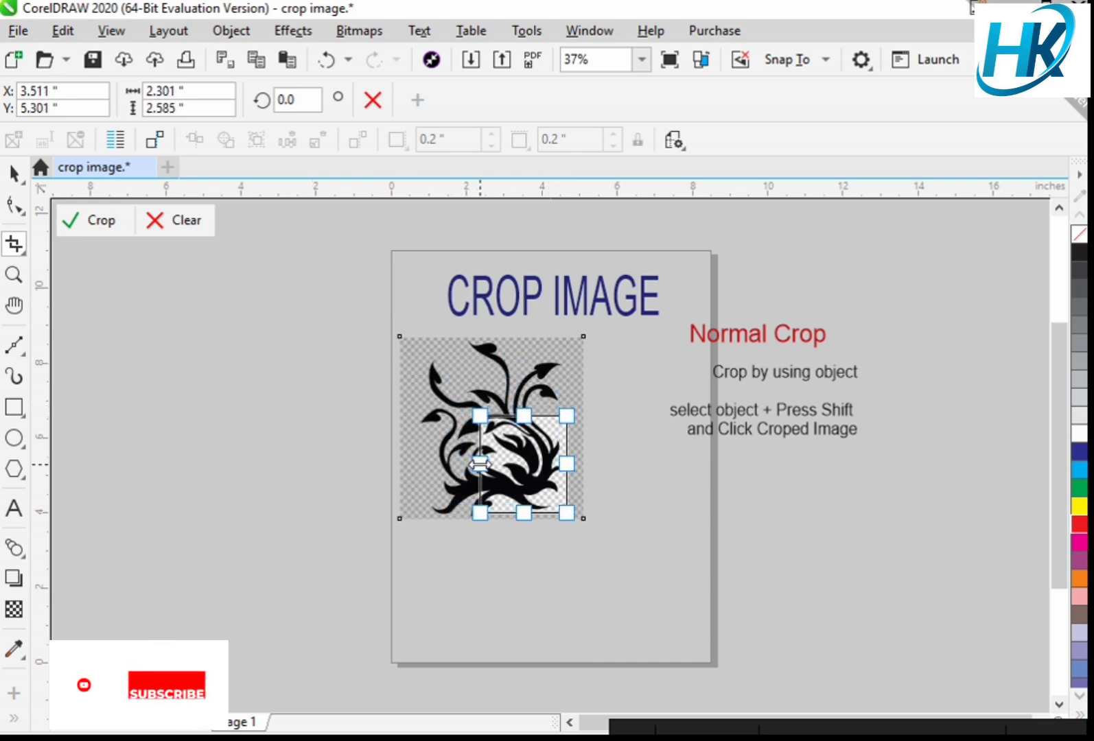
- Try a 10-degree rotation on the crop area, and set its angle to 30 degrees
click(295, 100)
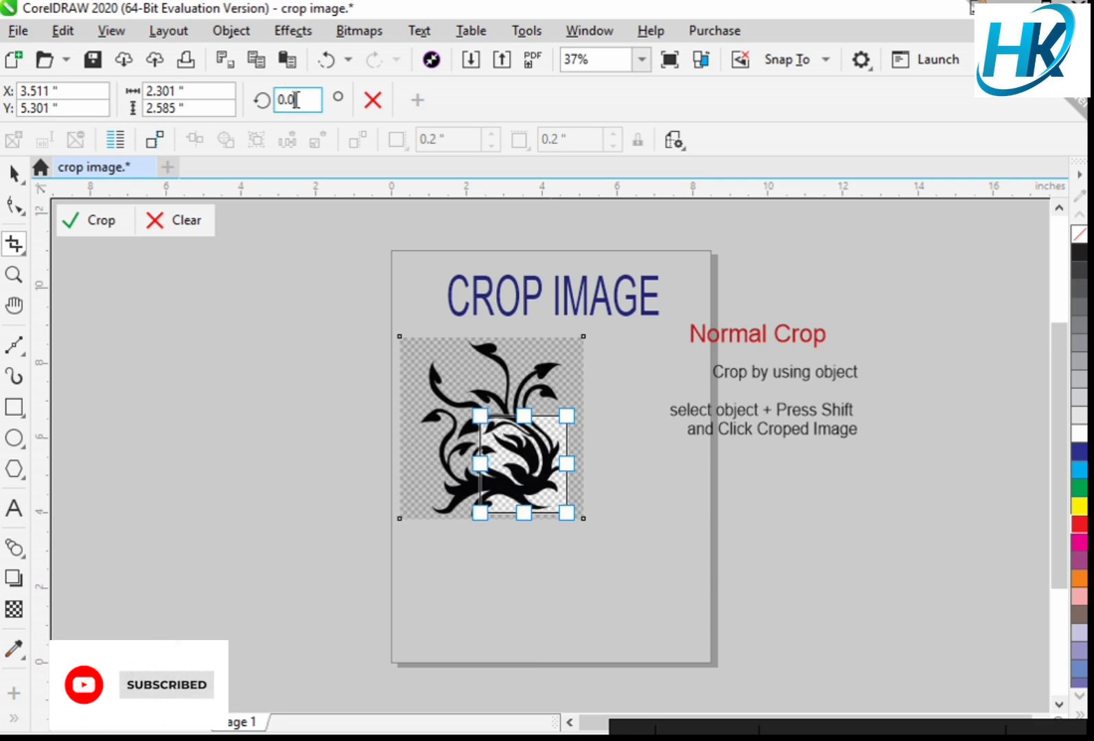
text(10)
key(Return)
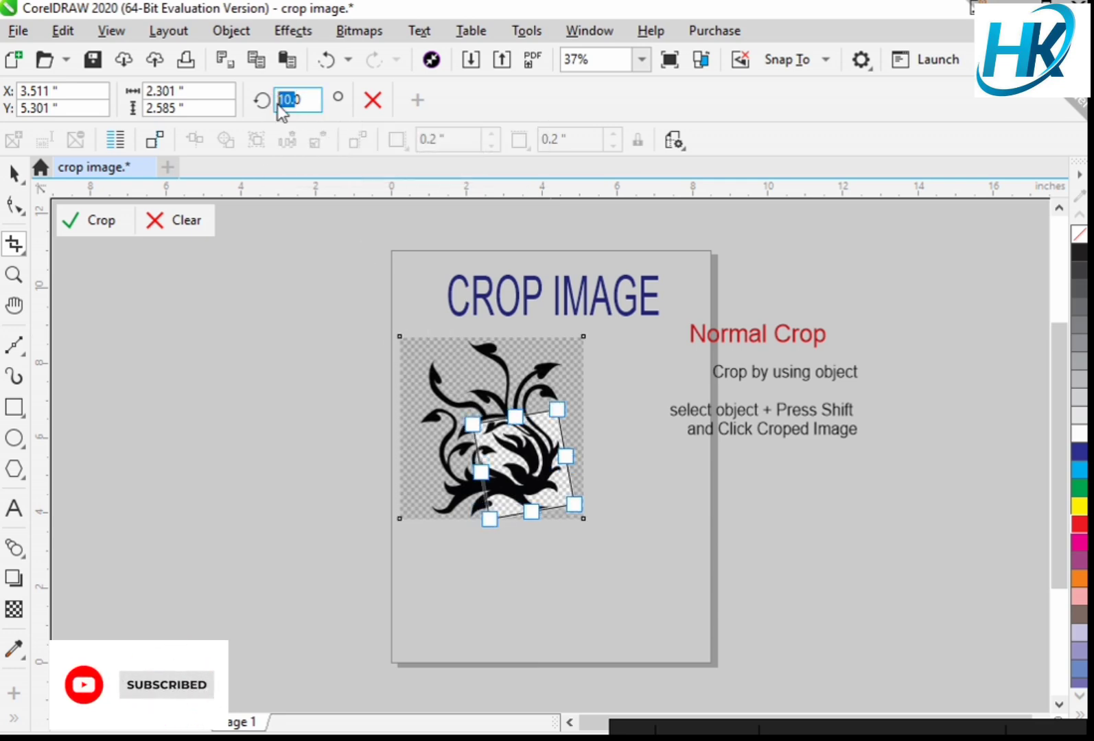
key(Return)
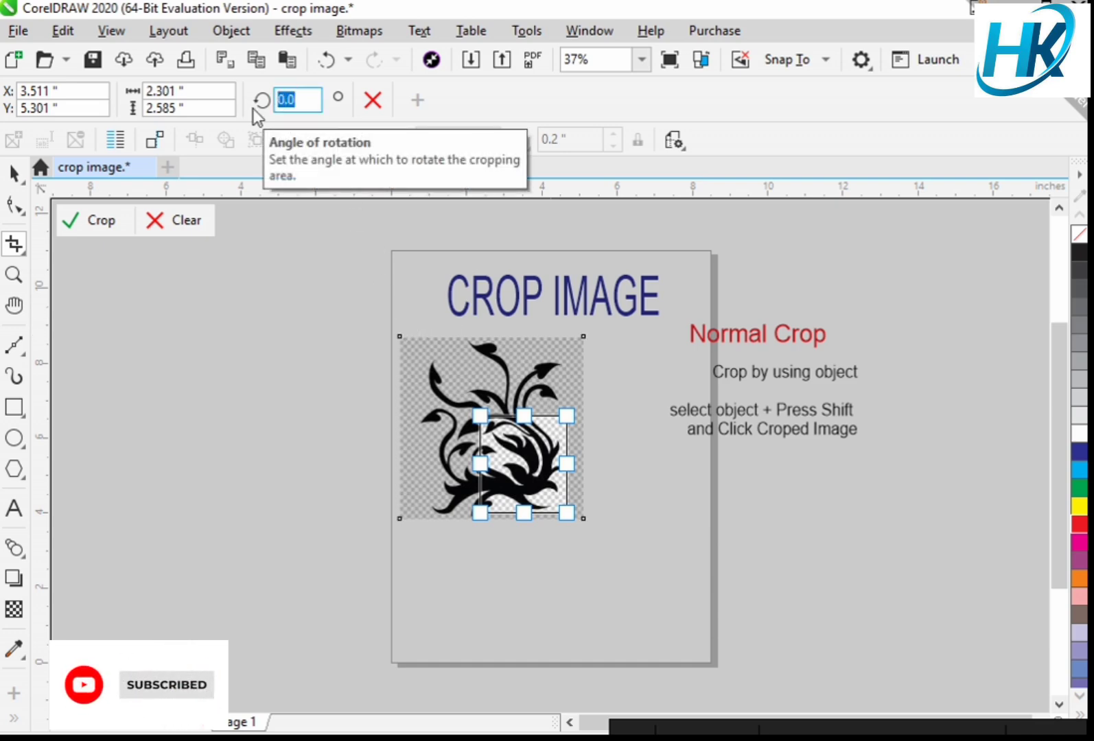
text(30)
key(Return)
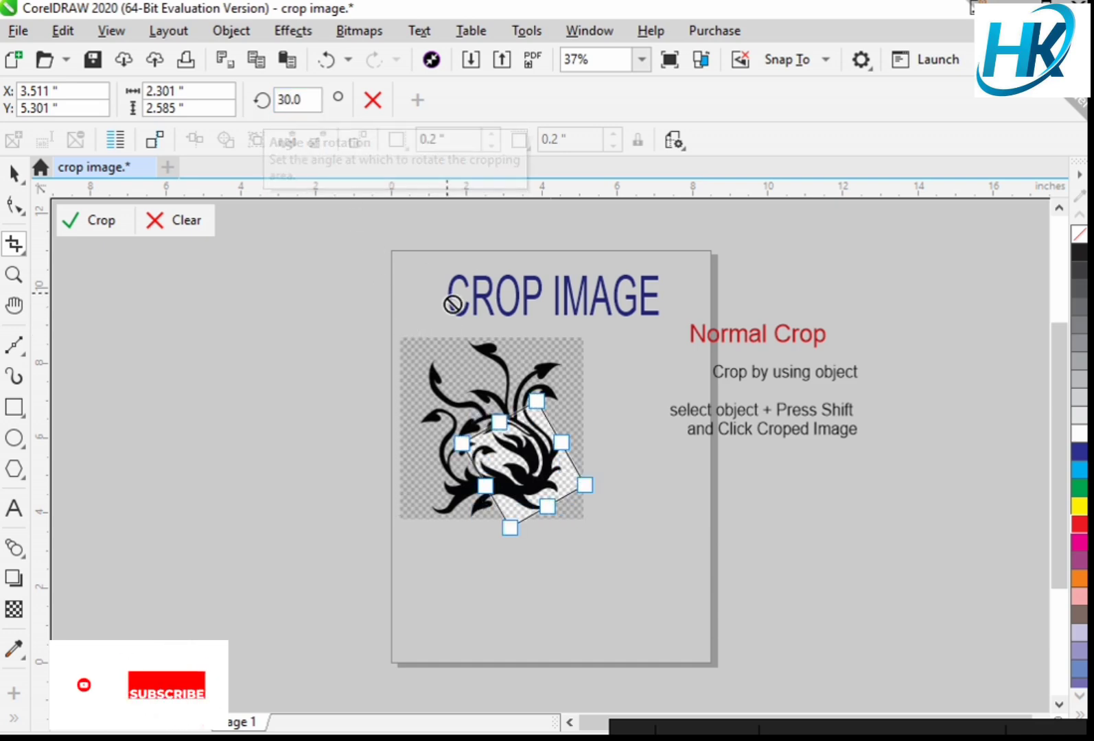
- Set the crop area's width and height to 10 inches each, and leave the Crop tool
click(158, 91)
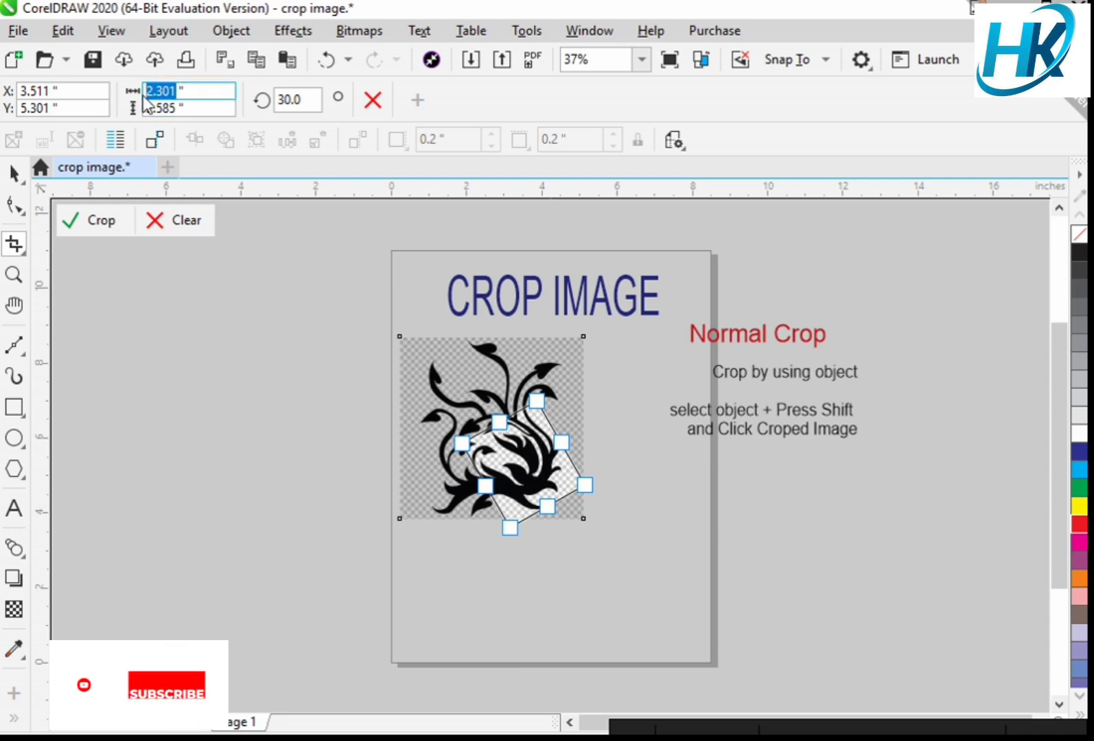
text(10)
click(187, 108)
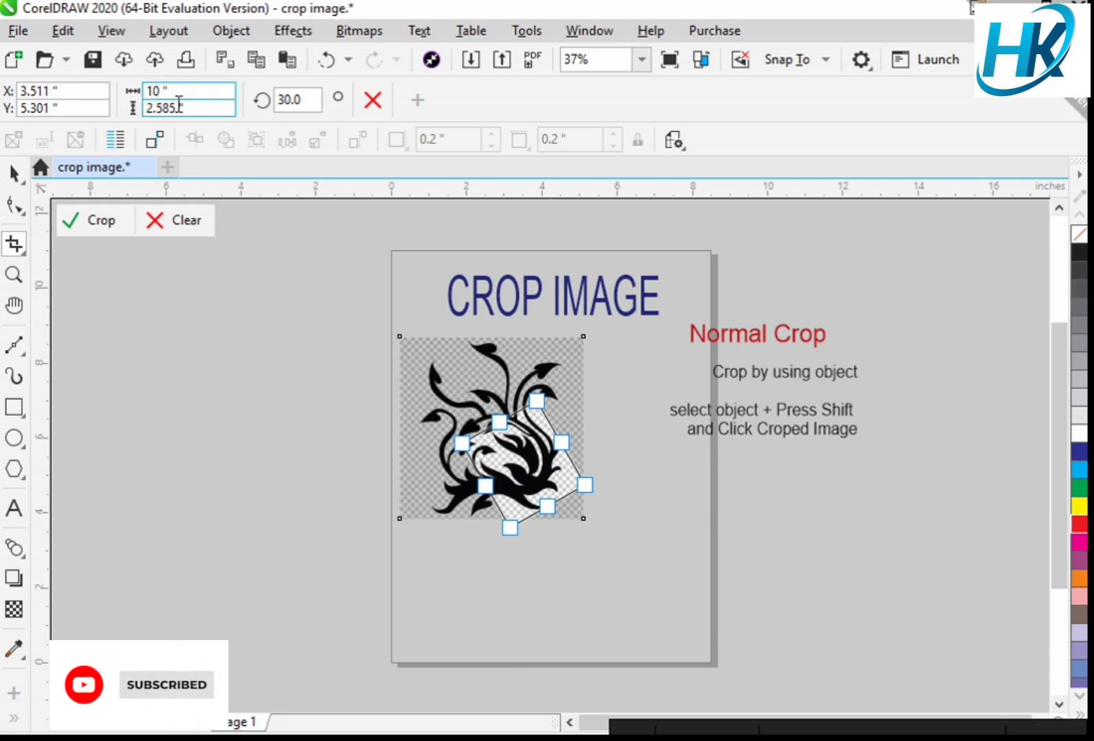
text(10)
key(Return)
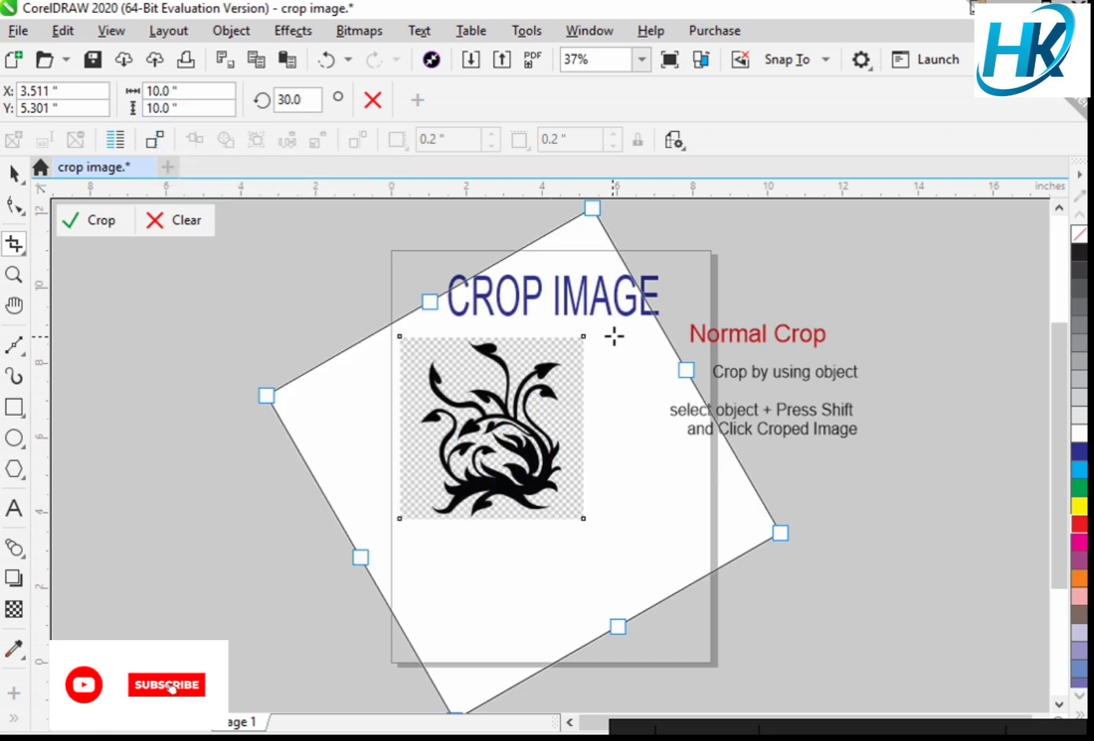
click(13, 175)
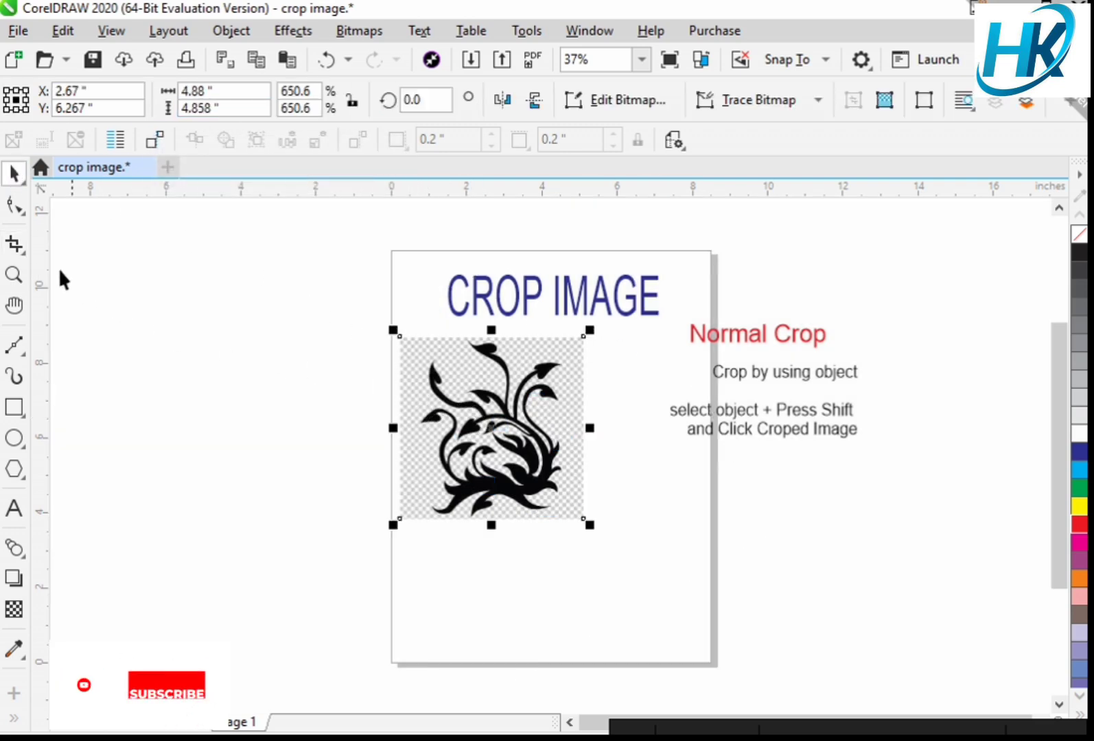
- Shrink the rotated crop area to about 2.7 inches square over the lower part of the floral image, and apply the crop
click(14, 243)
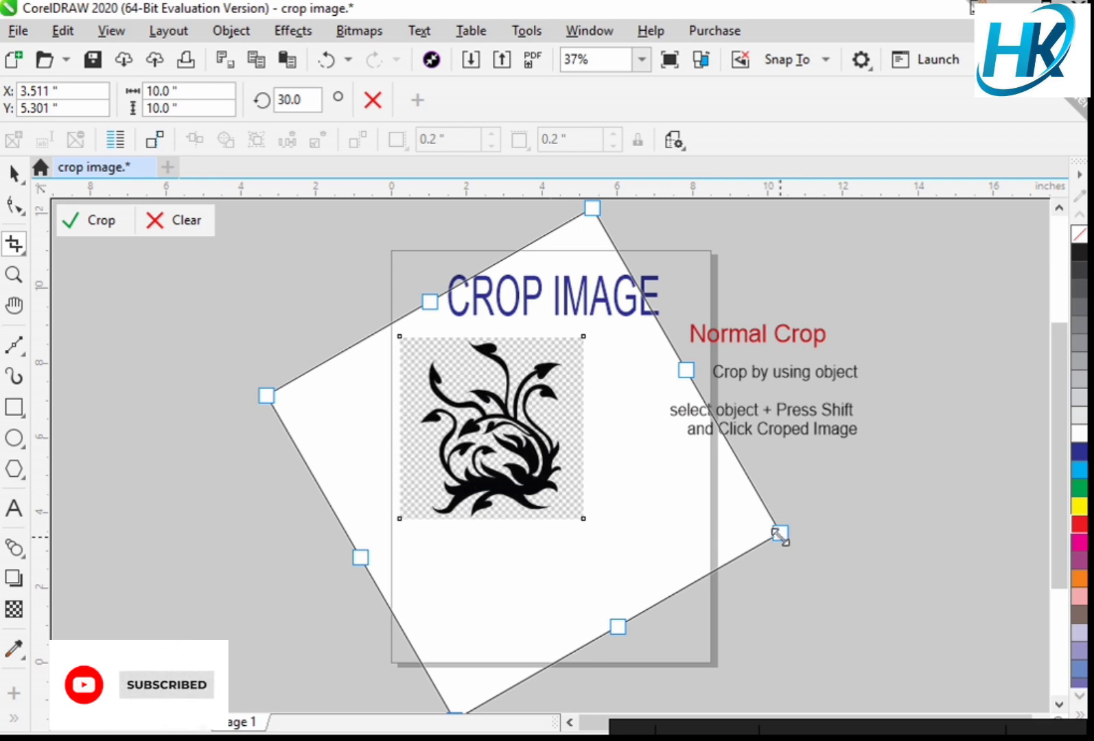
drag(779, 534, 439, 442)
drag(350, 398, 494, 427)
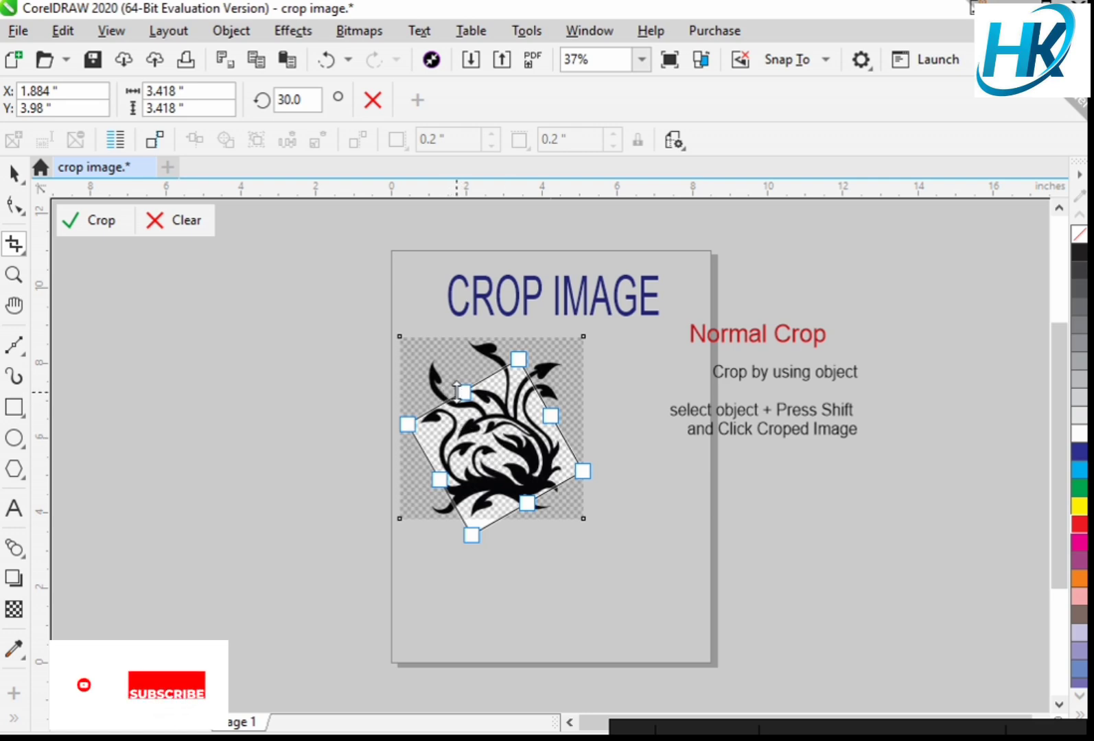
drag(408, 424, 438, 426)
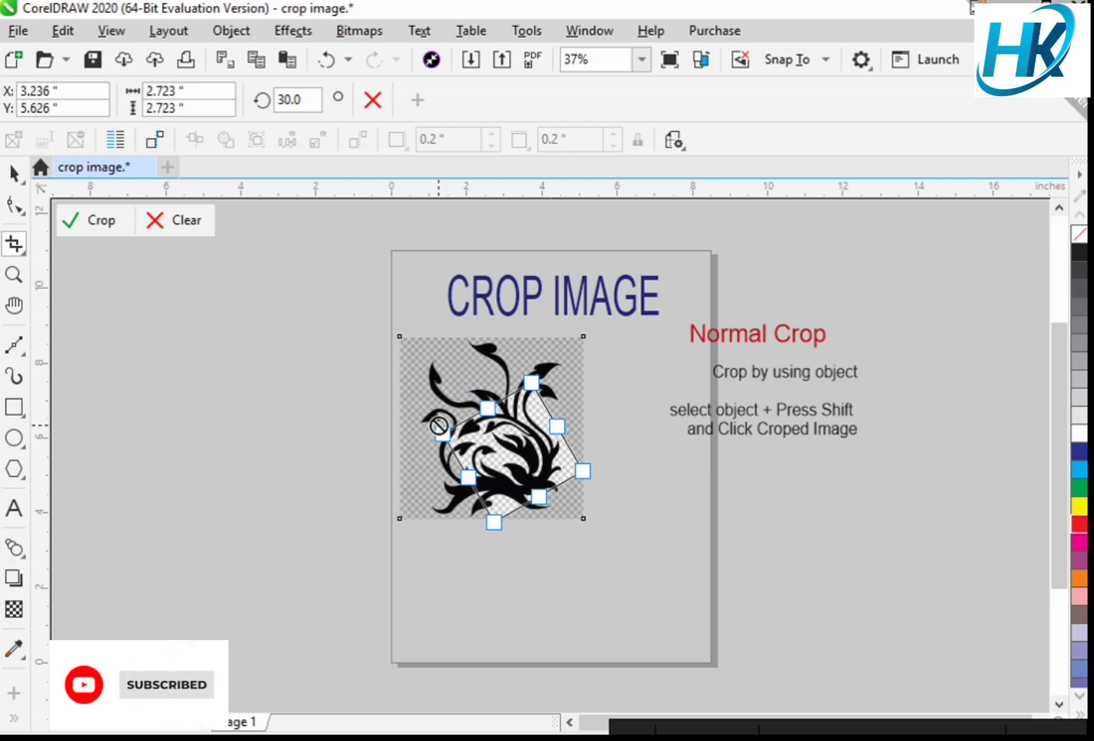
drag(529, 462, 539, 467)
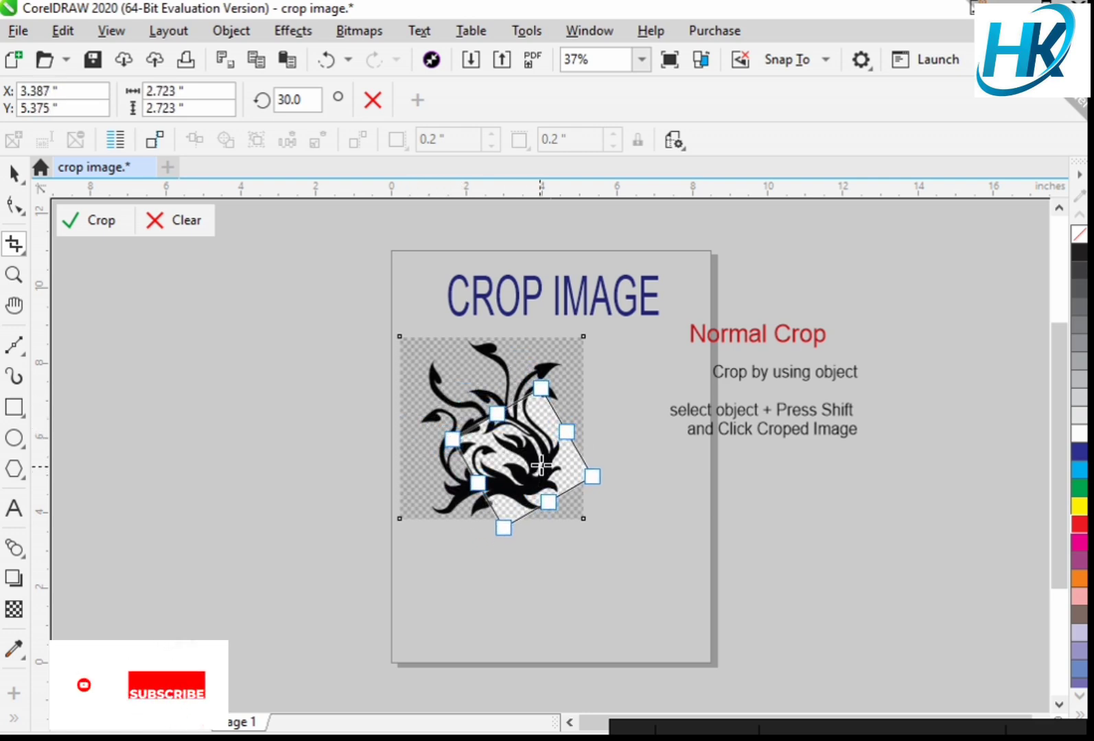
click(94, 227)
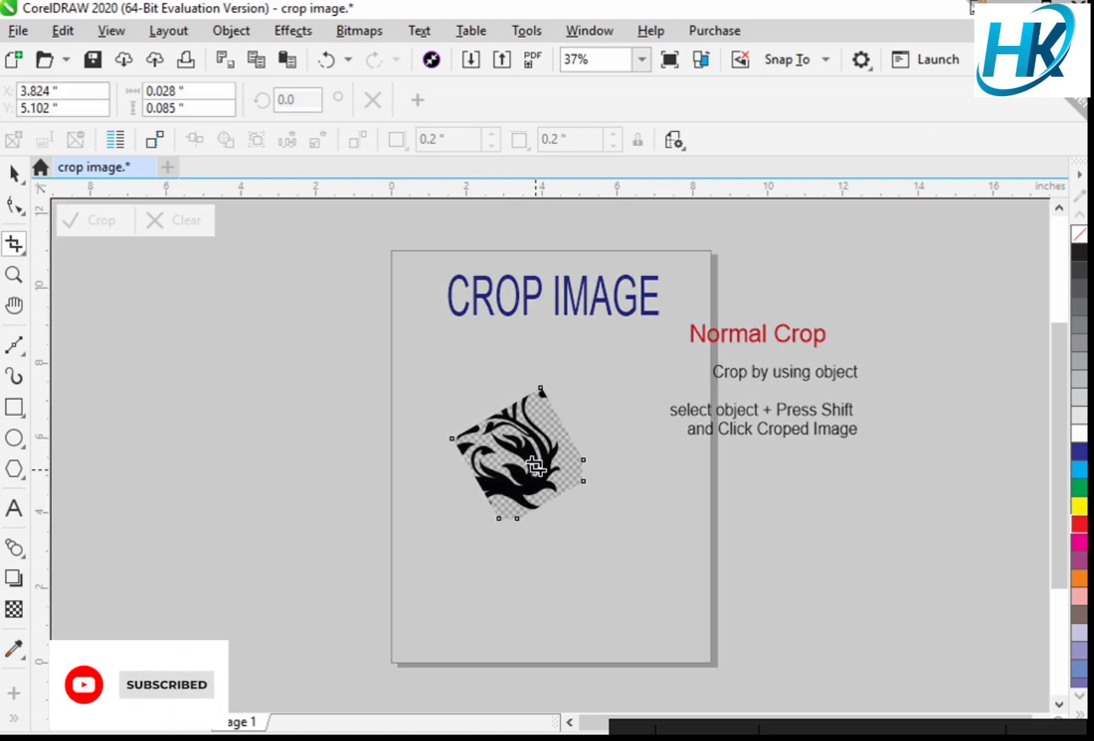
- Discard the stray crop area and move the cropped image to about X 4.4, Y 6.4 inches
drag(534, 466, 510, 416)
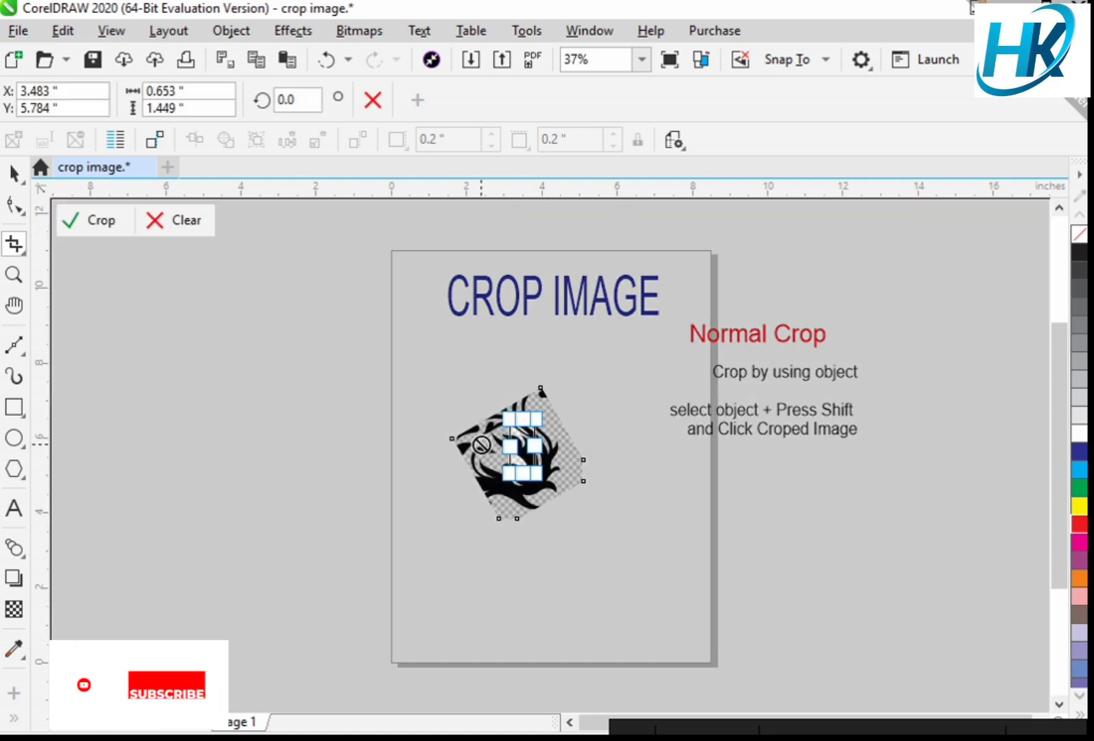
click(14, 174)
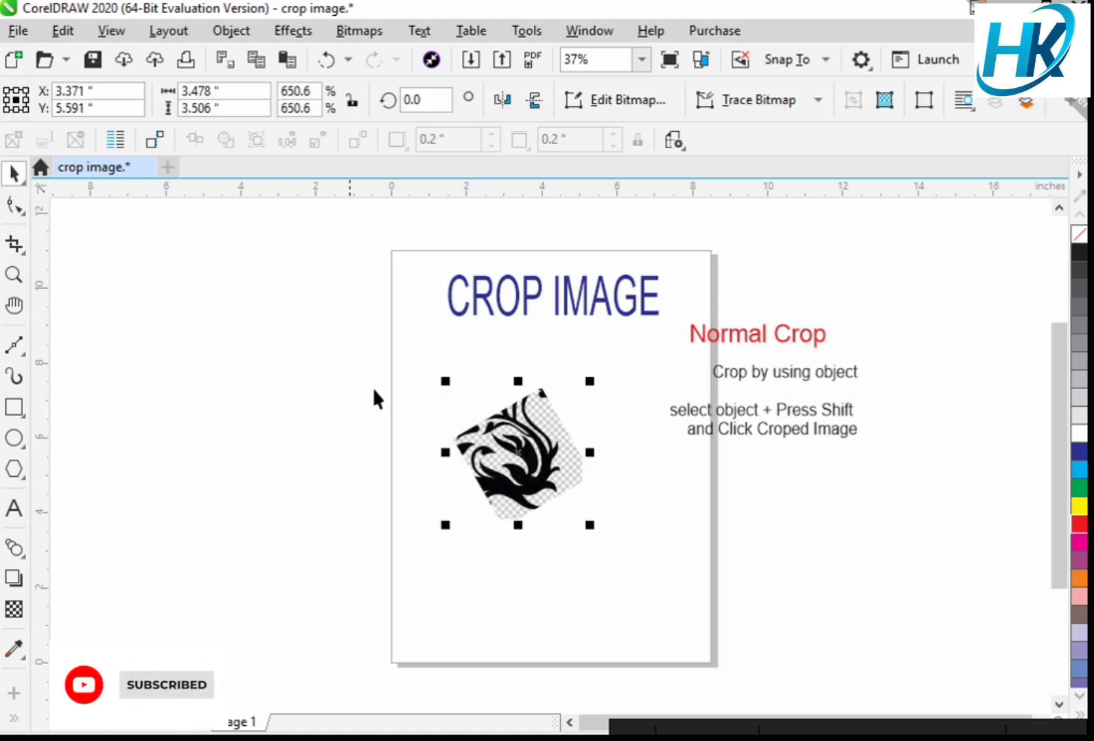
drag(535, 476, 562, 448)
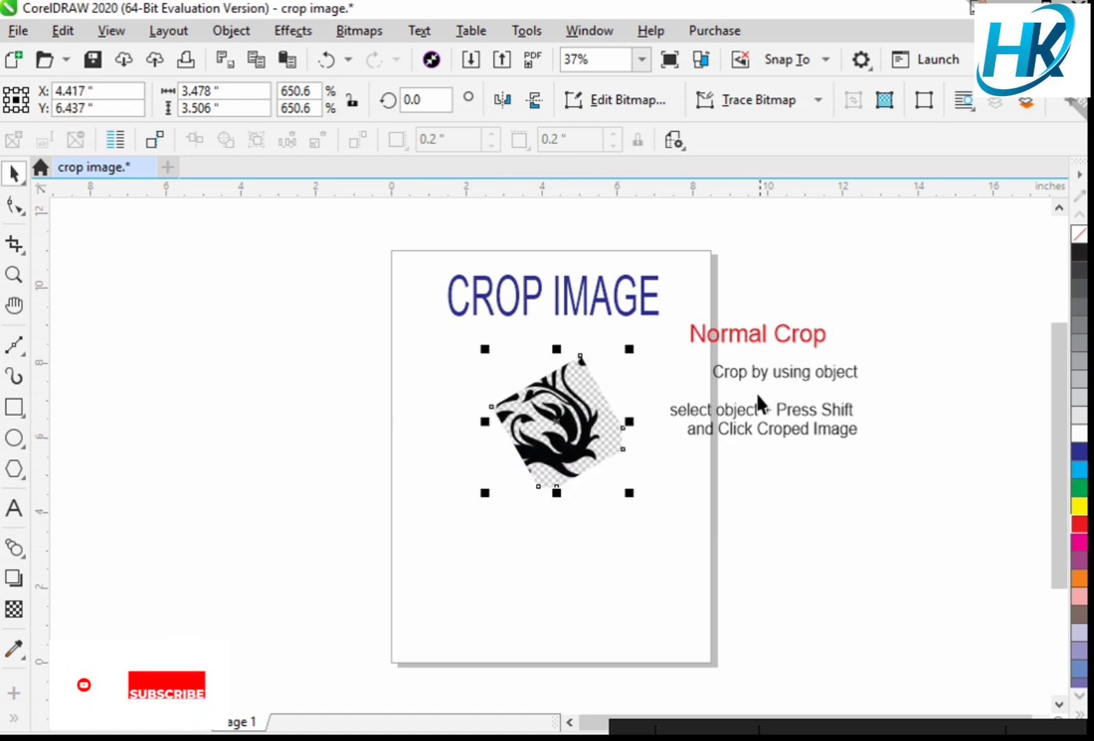
- Undo the move and the crop of the floral image
key(ctrl+z)
key(ctrl+z)
key(ctrl+z)
key(ctrl+z)
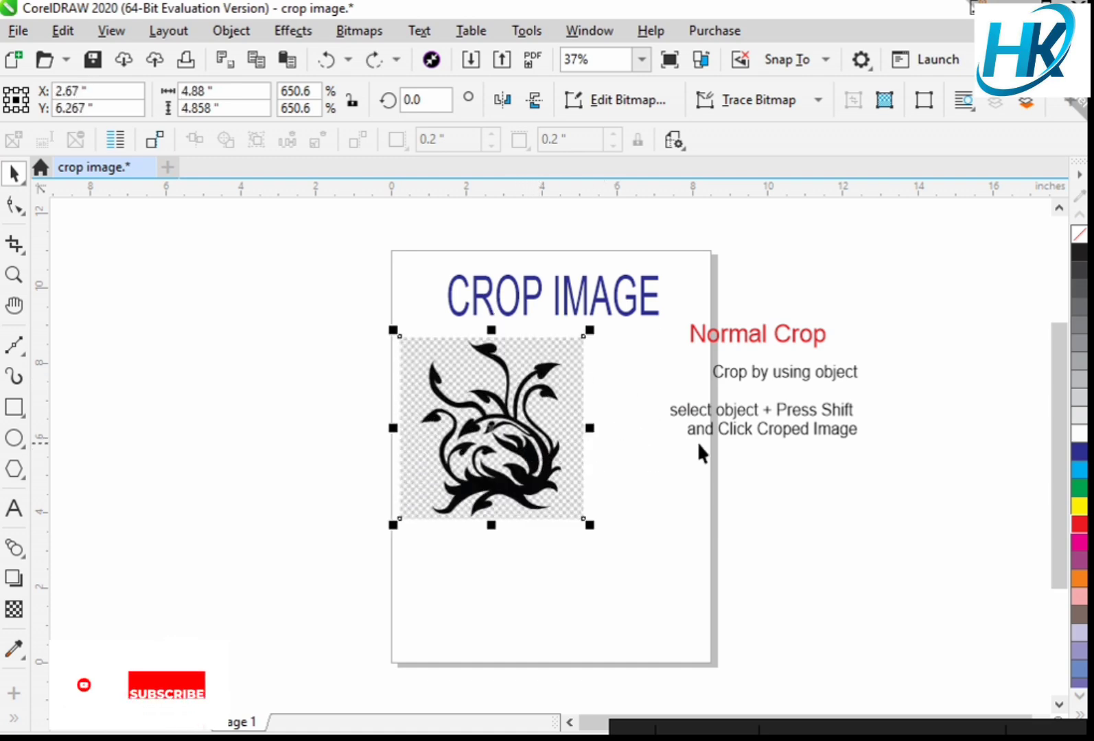
- Recolor only the line "Crop by using object" green in the instruction text
click(774, 381)
double_click(728, 379)
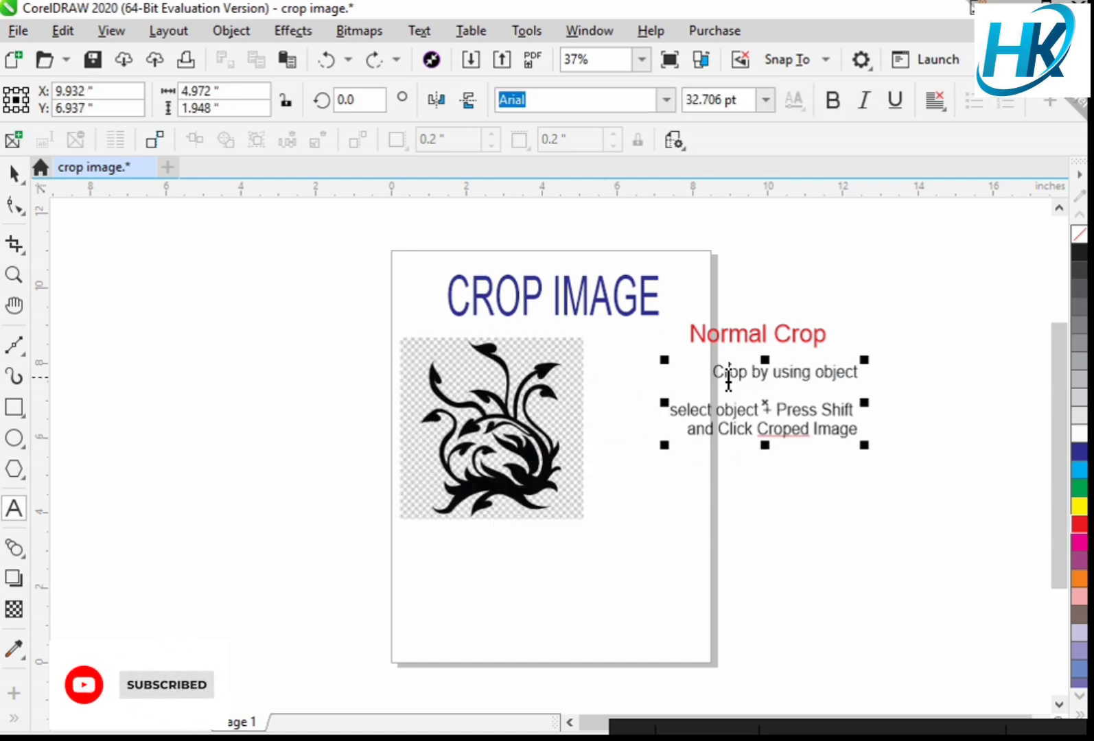
drag(713, 373, 858, 381)
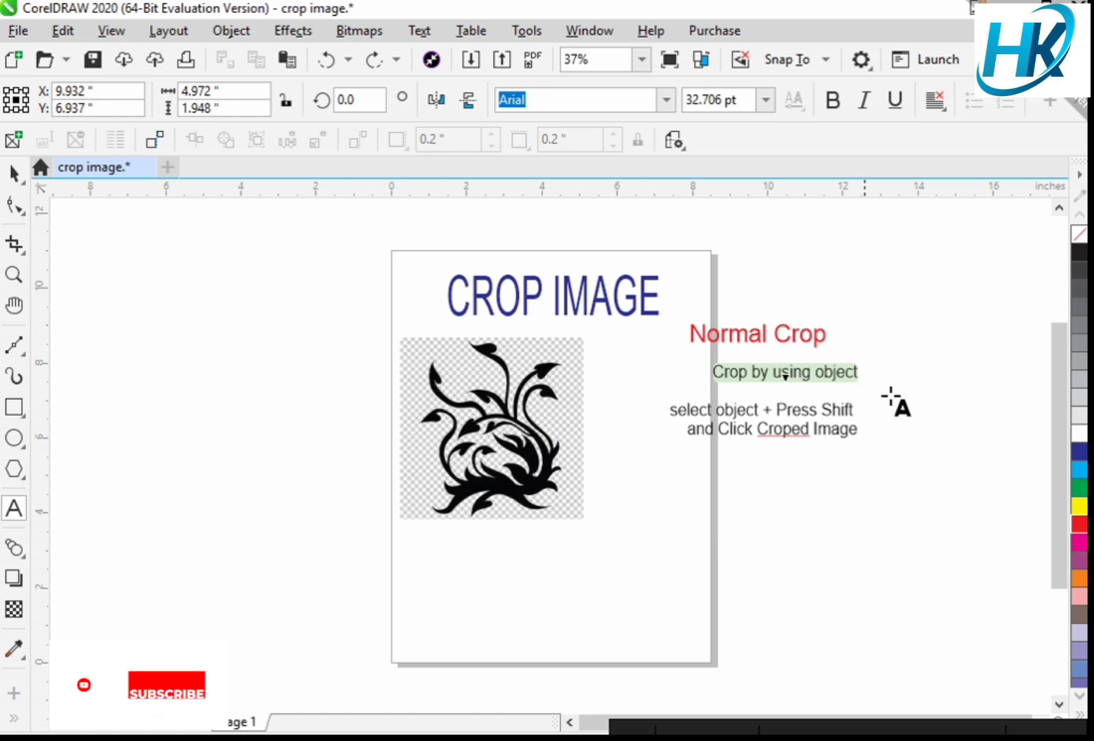
click(1079, 580)
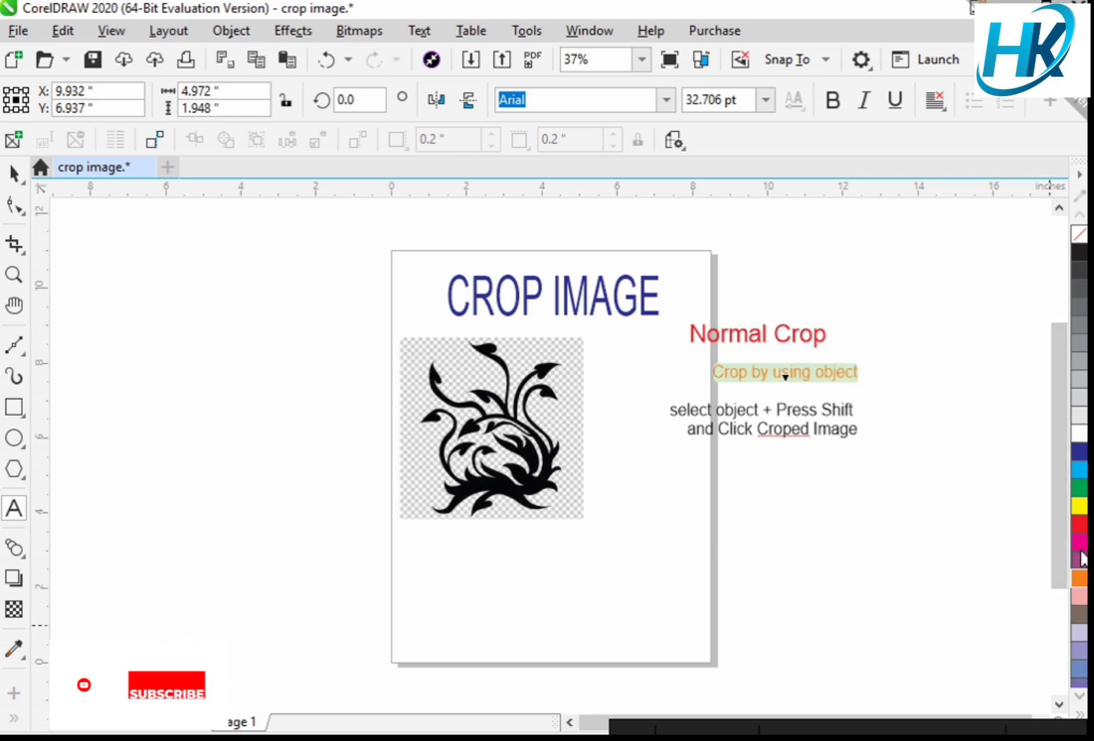
click(1079, 493)
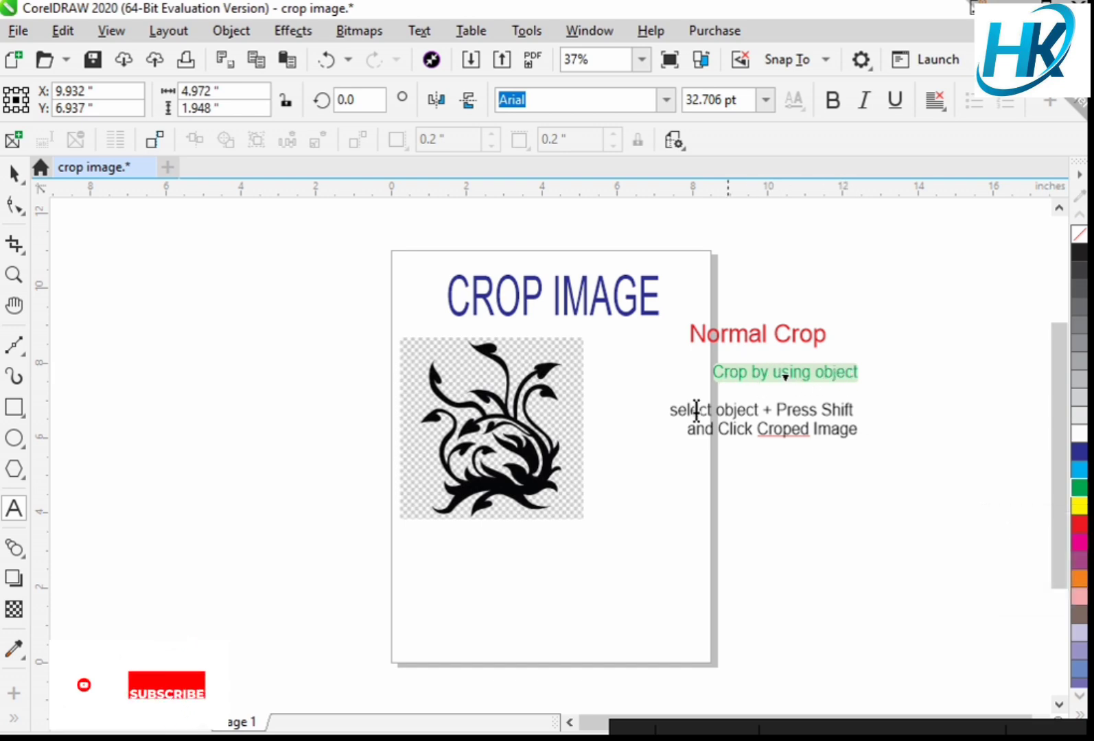
click(656, 473)
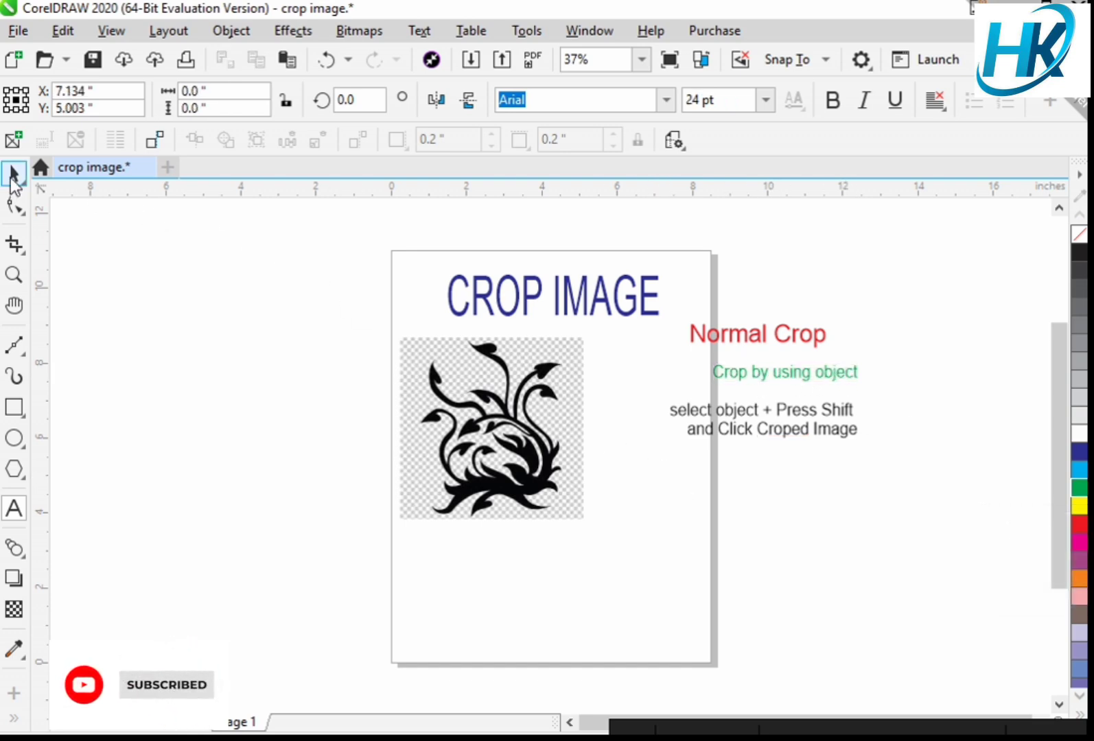
- Draw an ellipse about 2.6 by 3.9 inches over the floral image
click(12, 177)
click(14, 442)
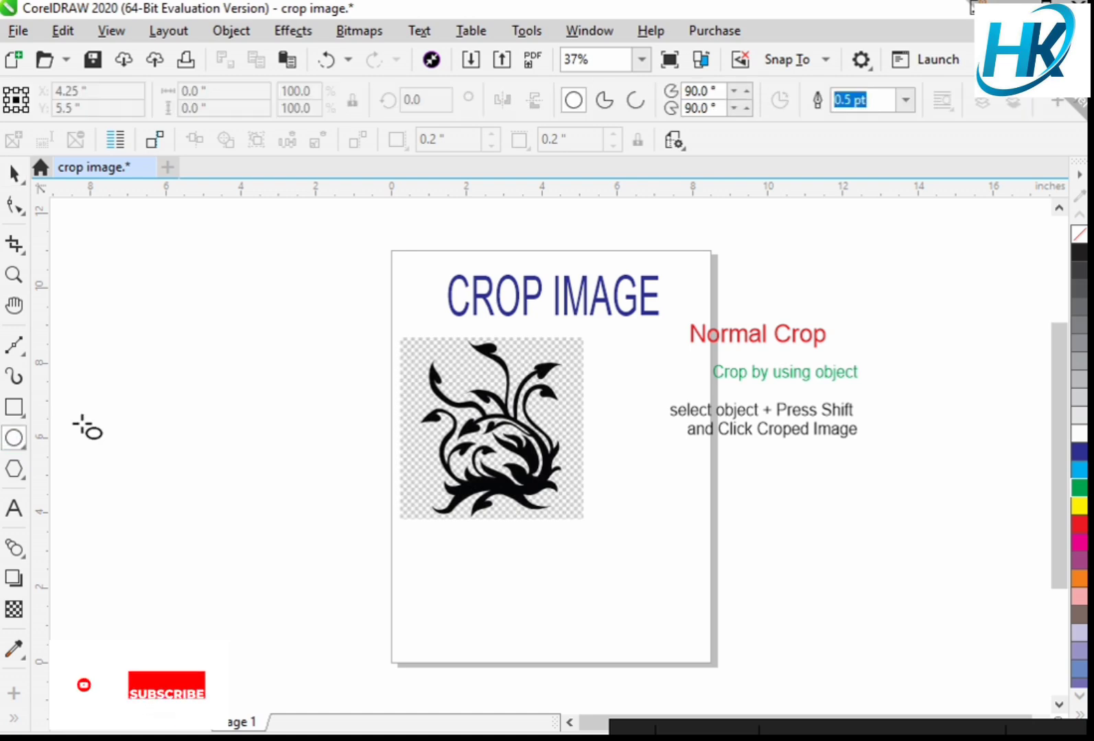
drag(470, 358, 571, 507)
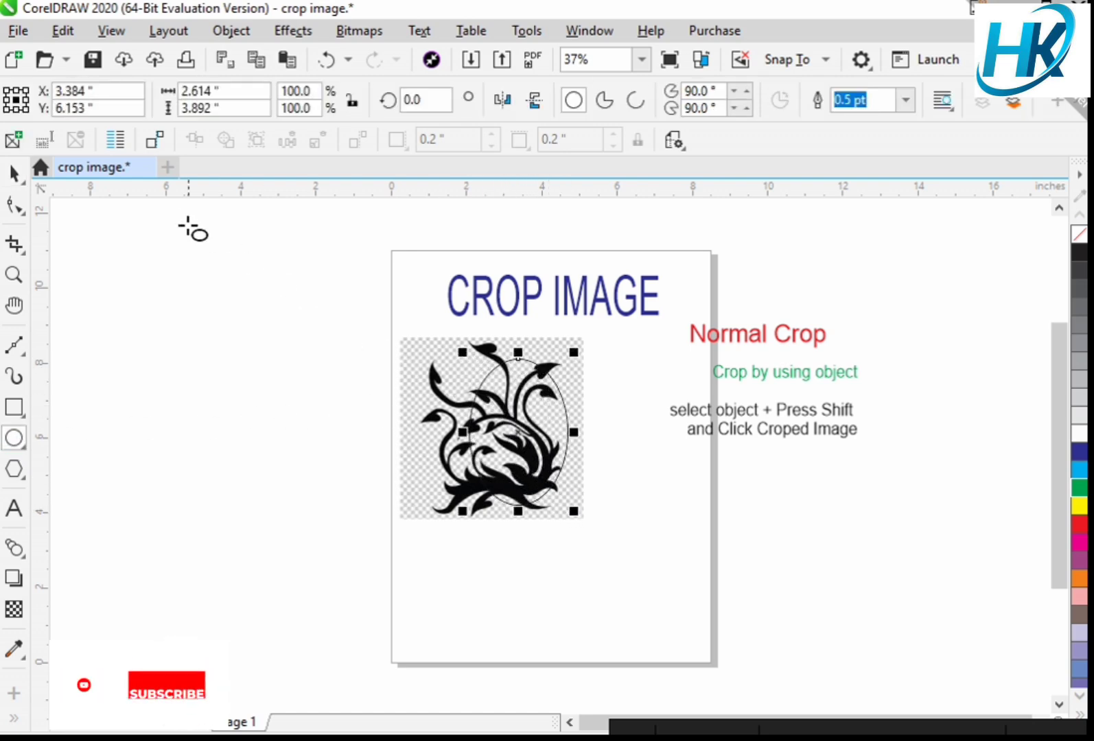
click(14, 175)
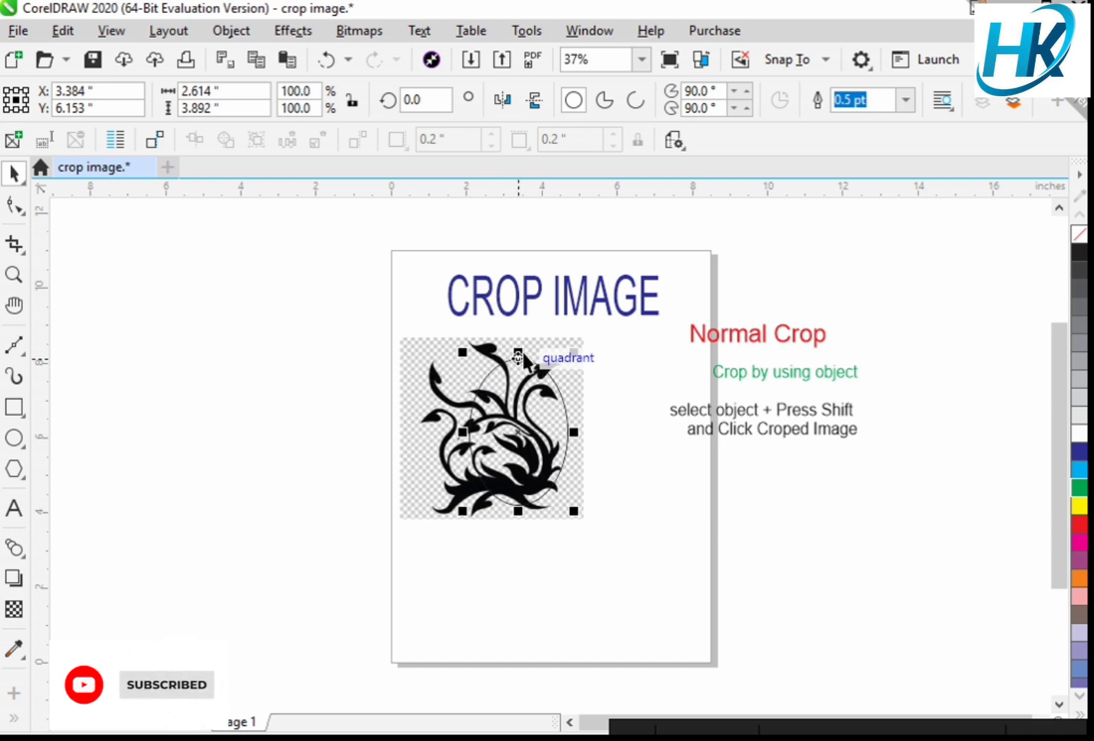
- Shorten the ellipse over the floral image from its upper edge to a height of about 2.9 inches
drag(518, 352, 525, 391)
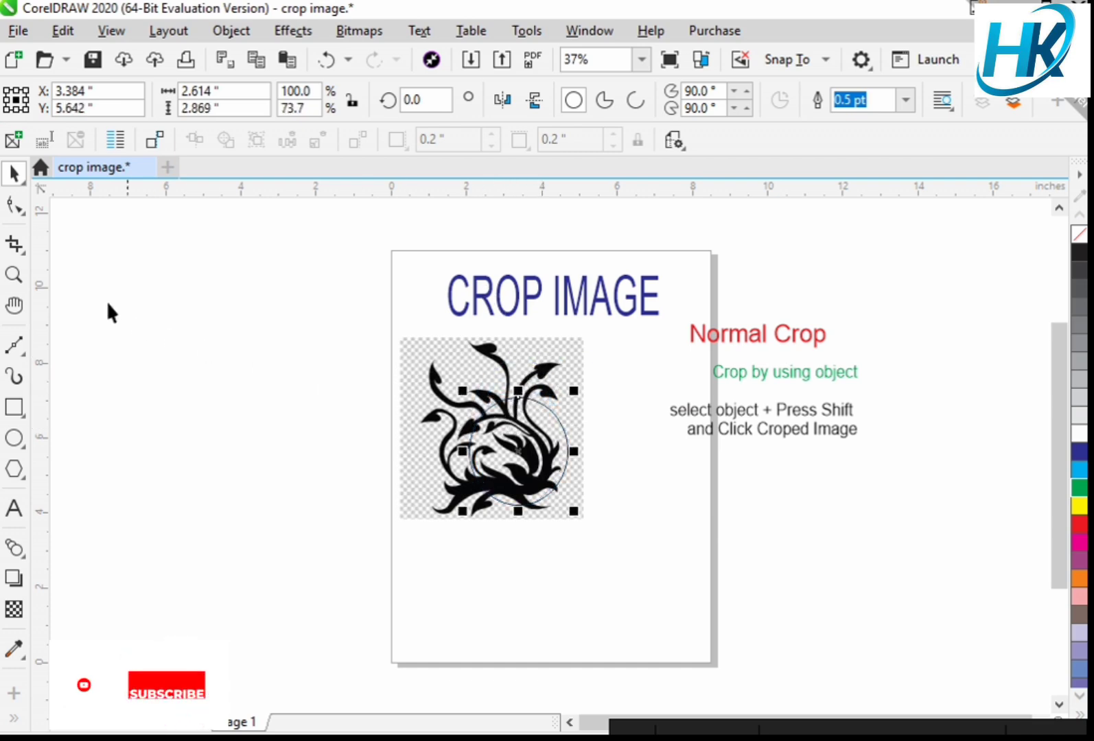
- Recolor only the lines "select object + Press Shift and Click Croped Image" red in the instruction text
double_click(681, 413)
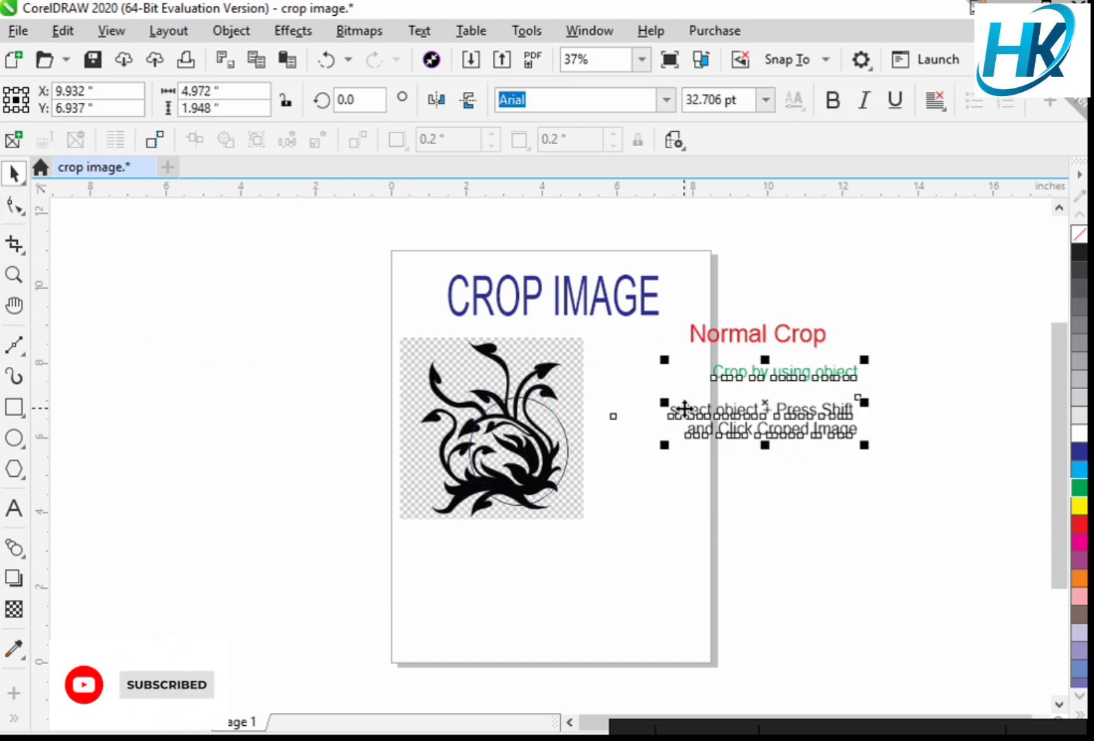
drag(672, 412, 869, 437)
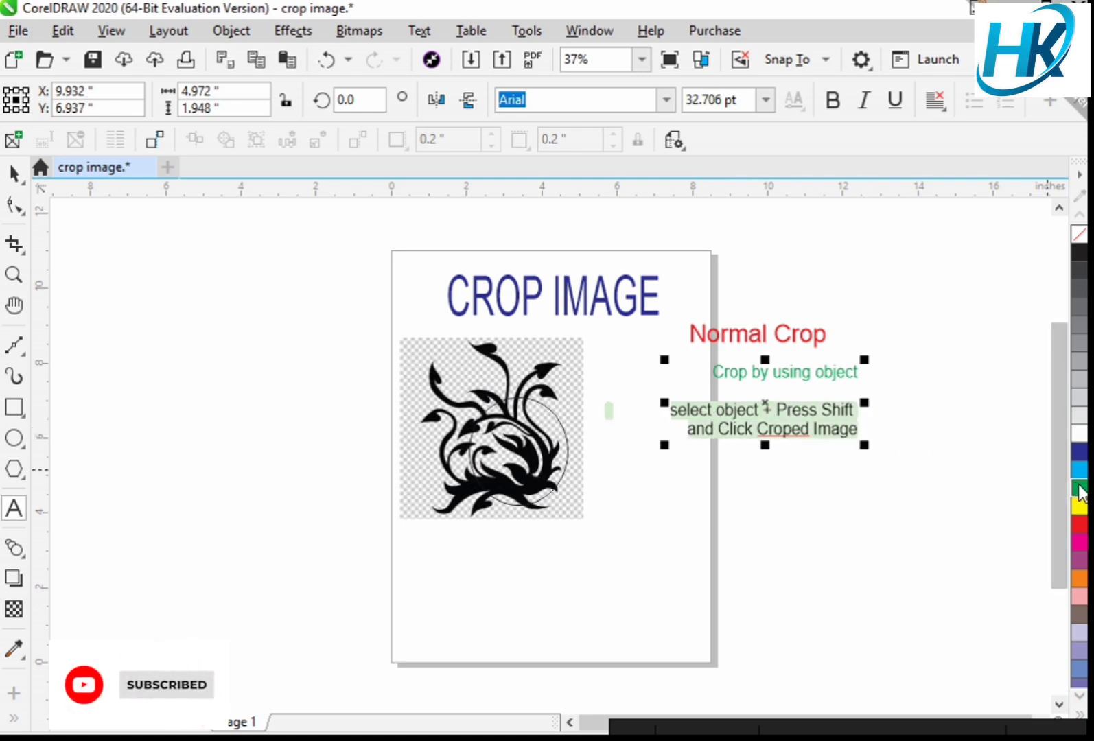
click(1080, 526)
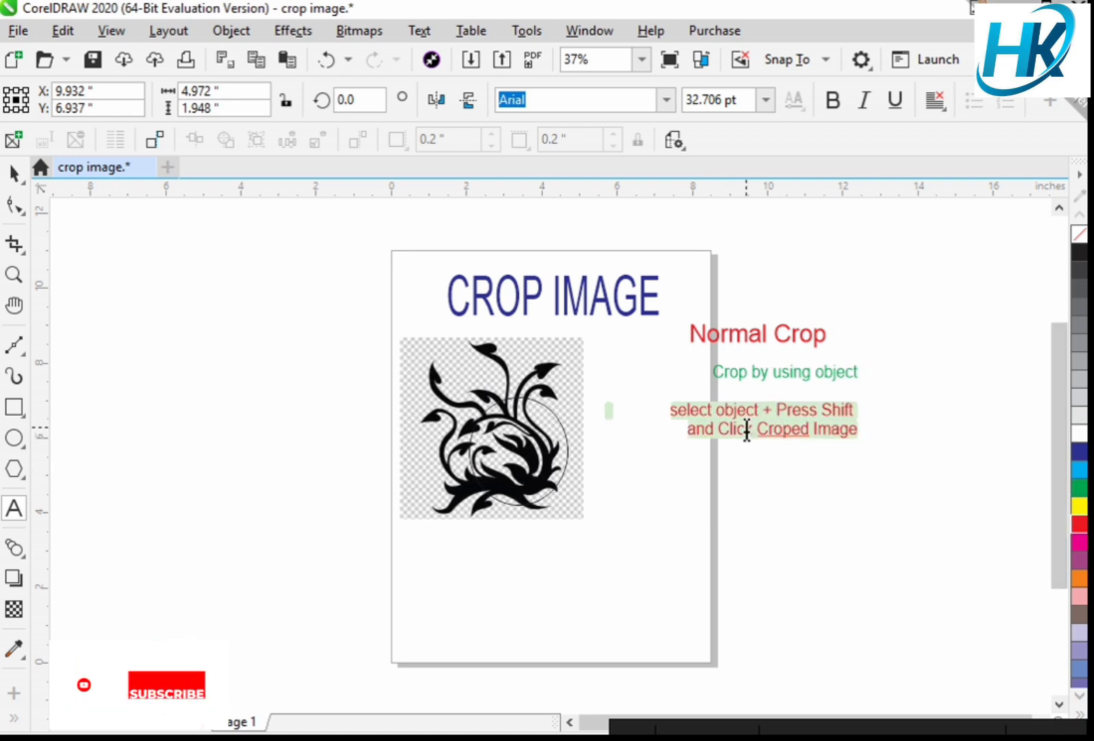
click(14, 174)
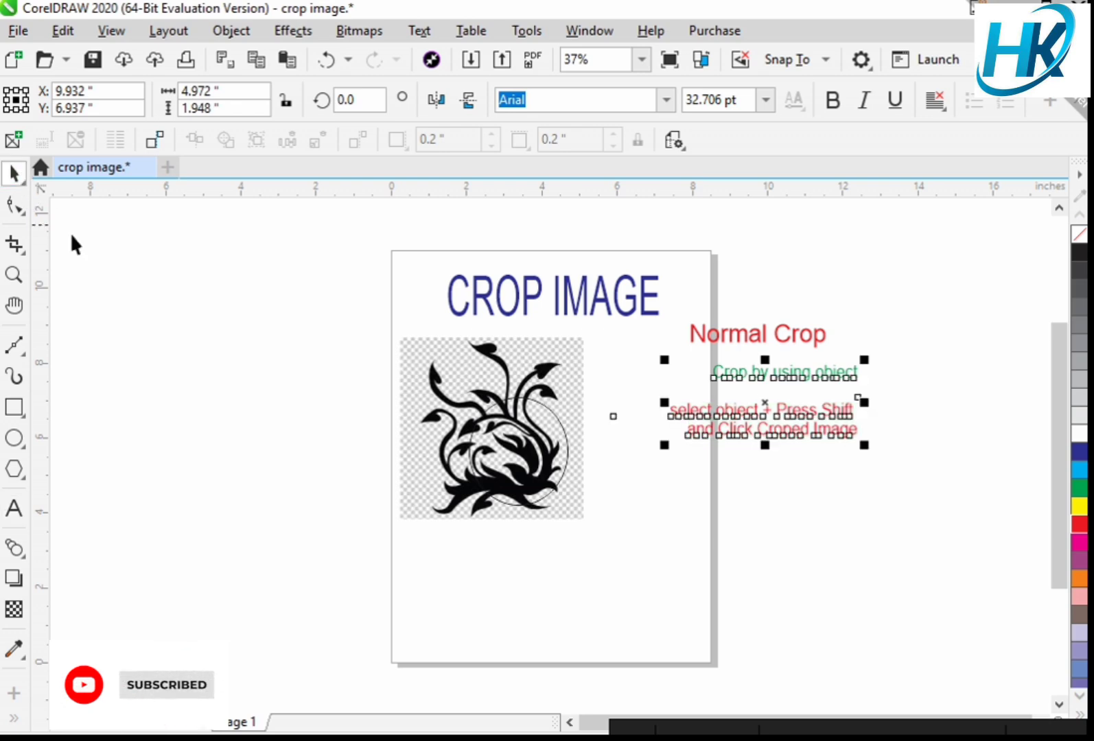
- Intersect the ellipse with the floral image, and move the ellipse and the cropped piece off the image toward the page's left edge
click(561, 474)
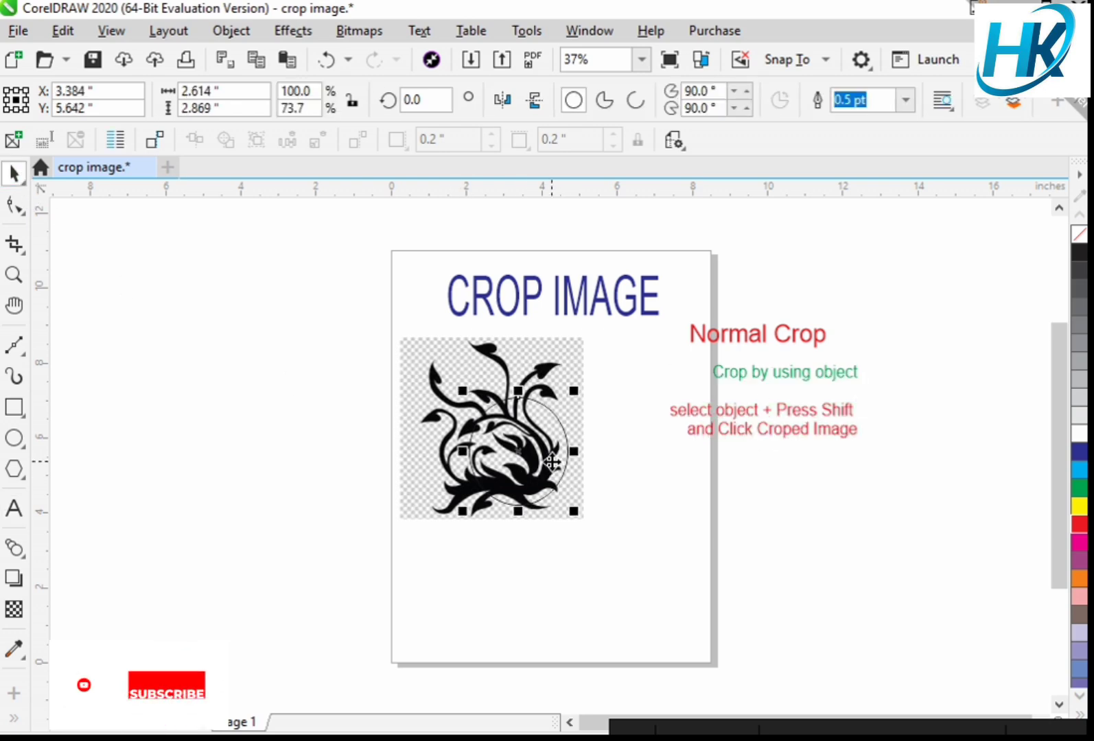
shift+click(415, 482)
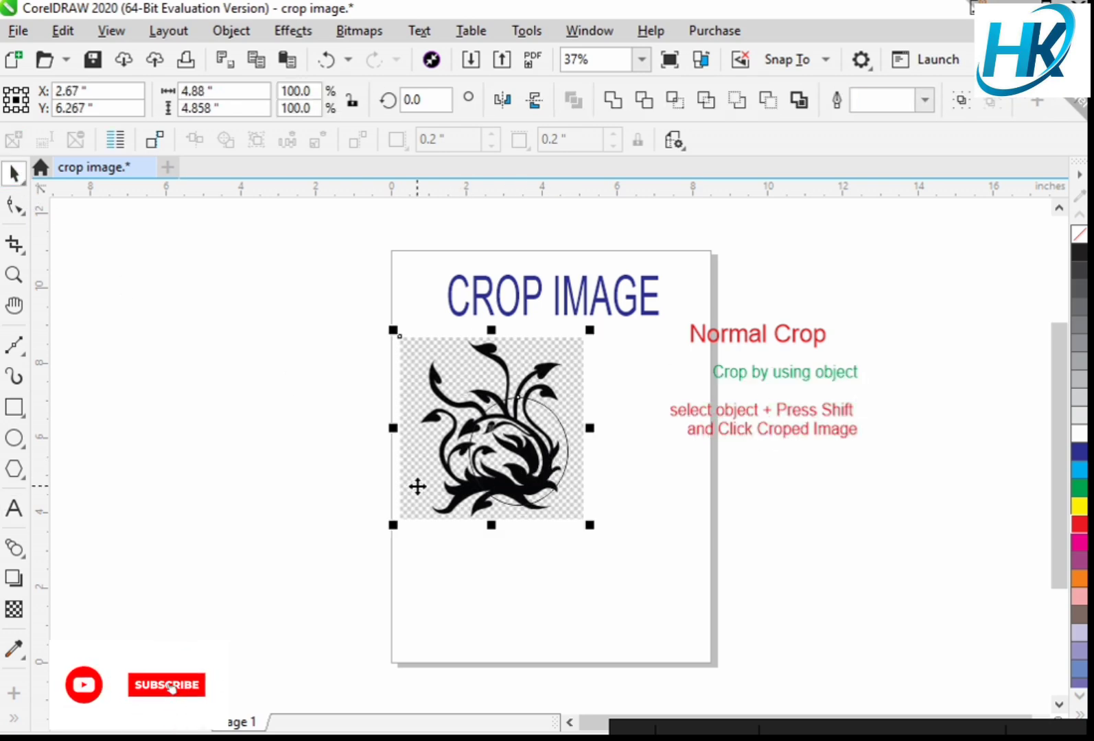
click(674, 103)
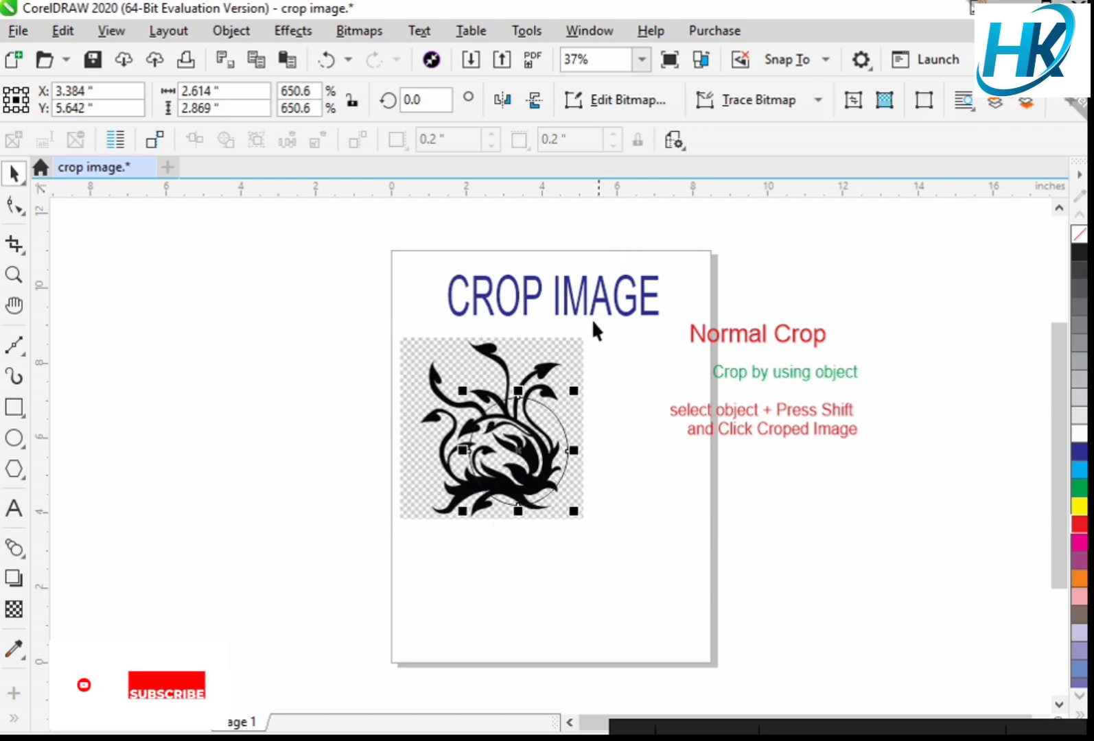
drag(544, 439, 352, 409)
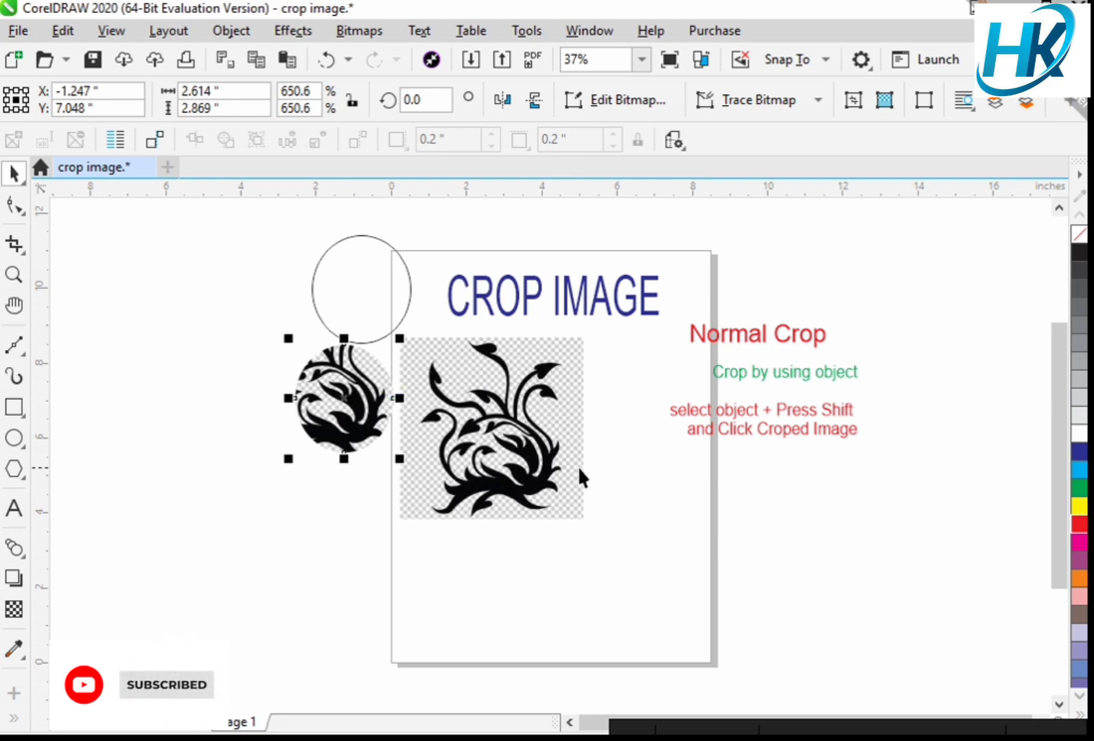
- Move the original floral image to about X 3.9, Y 6.5 inches on the page
key(Escape)
drag(515, 453, 558, 442)
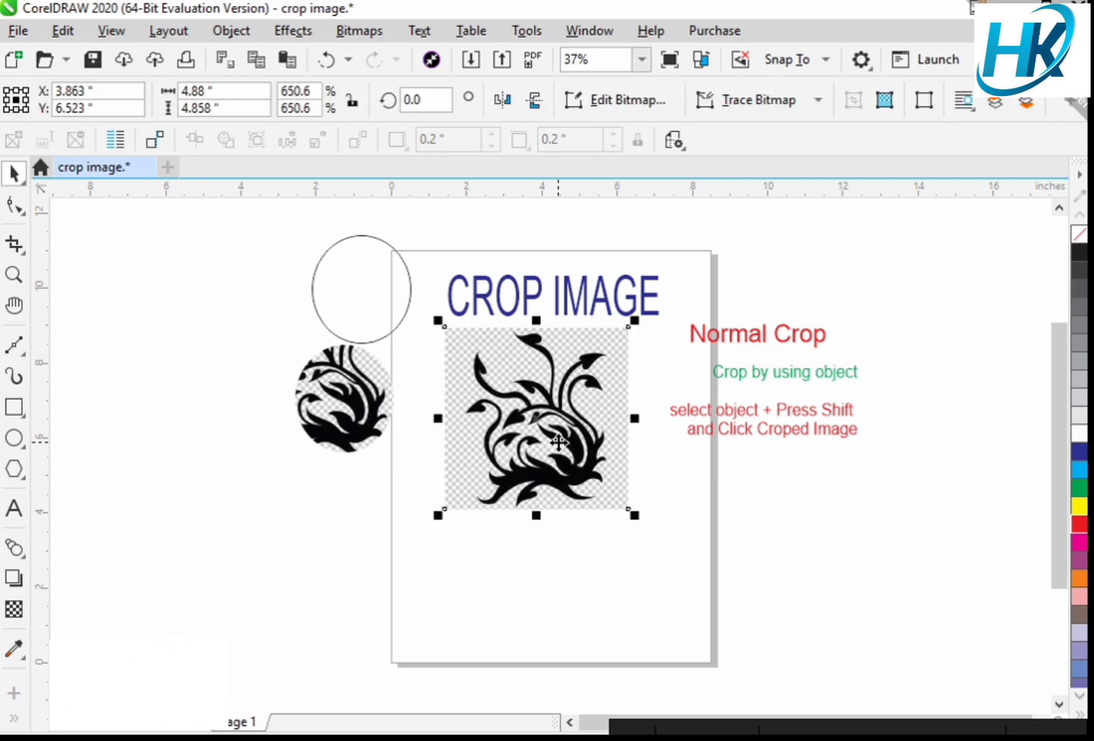
click(604, 543)
click(504, 433)
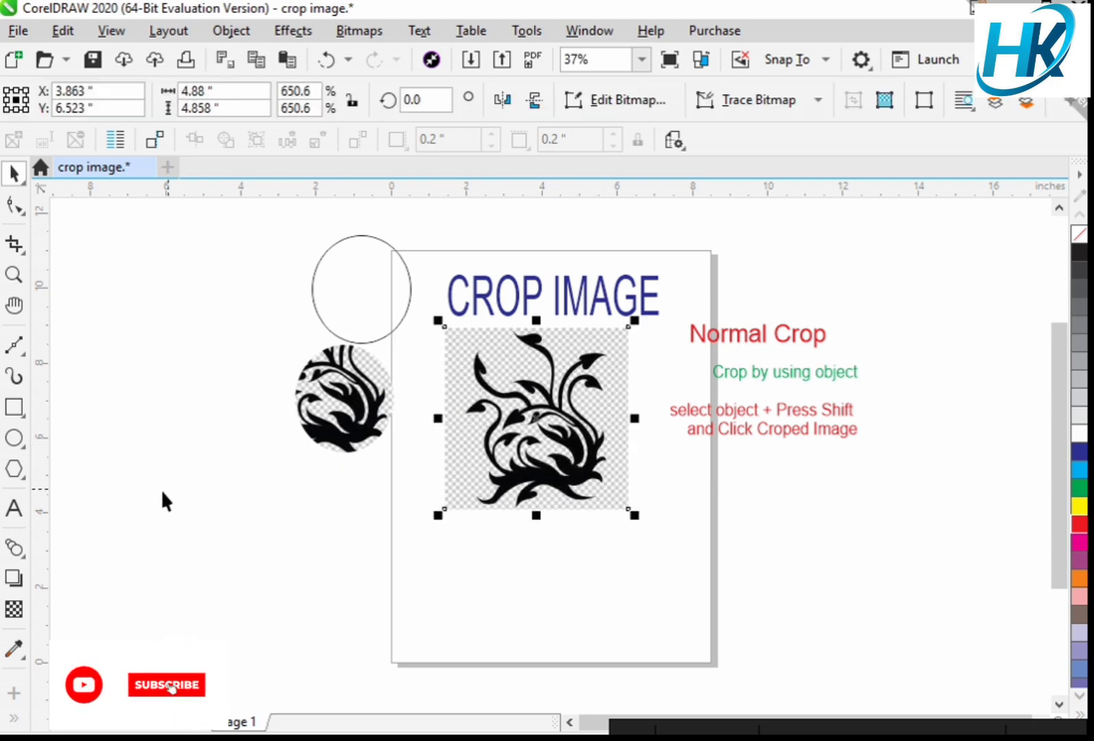
click(28, 480)
click(23, 445)
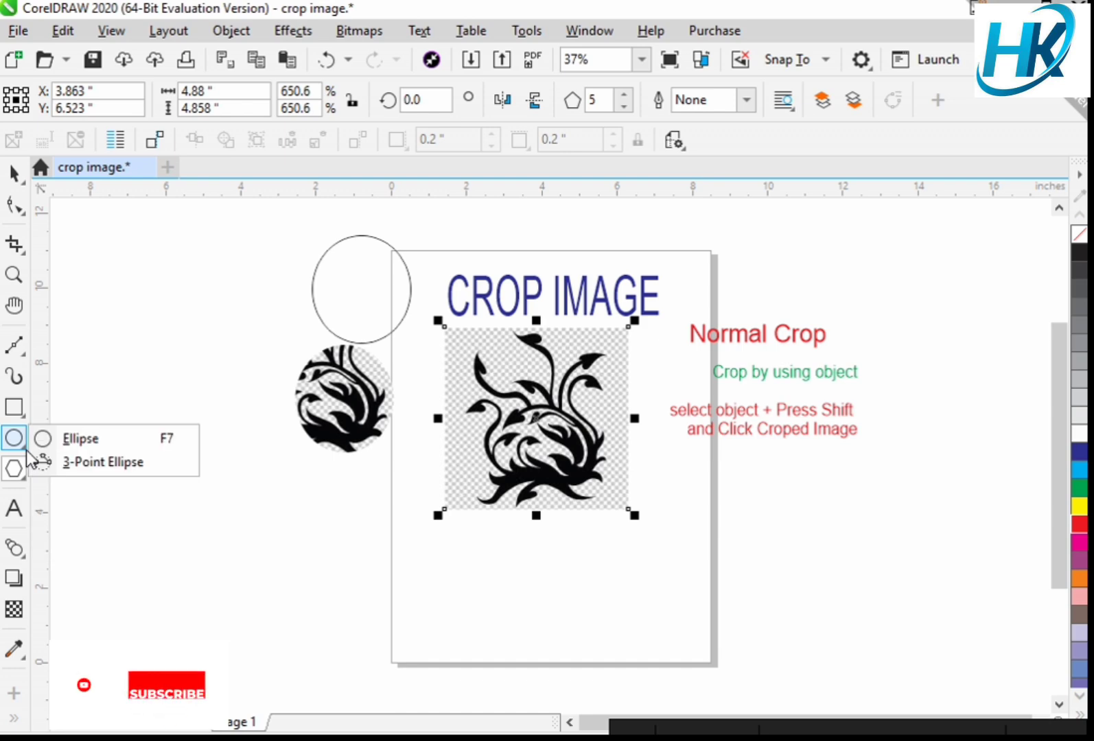
click(23, 443)
click(24, 415)
click(25, 416)
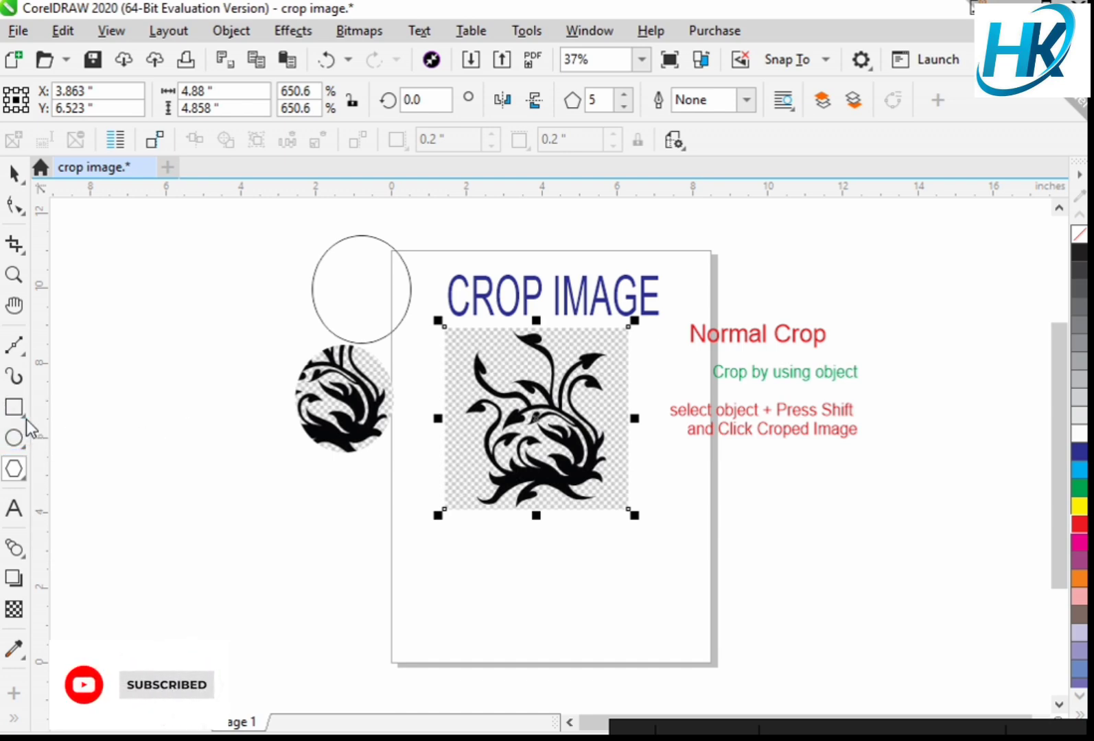
- Draw a five-sided polygon about 2.5 by 3.1 inches over the floral image and position it at about X 4.6, Y 6.0 inches
click(24, 480)
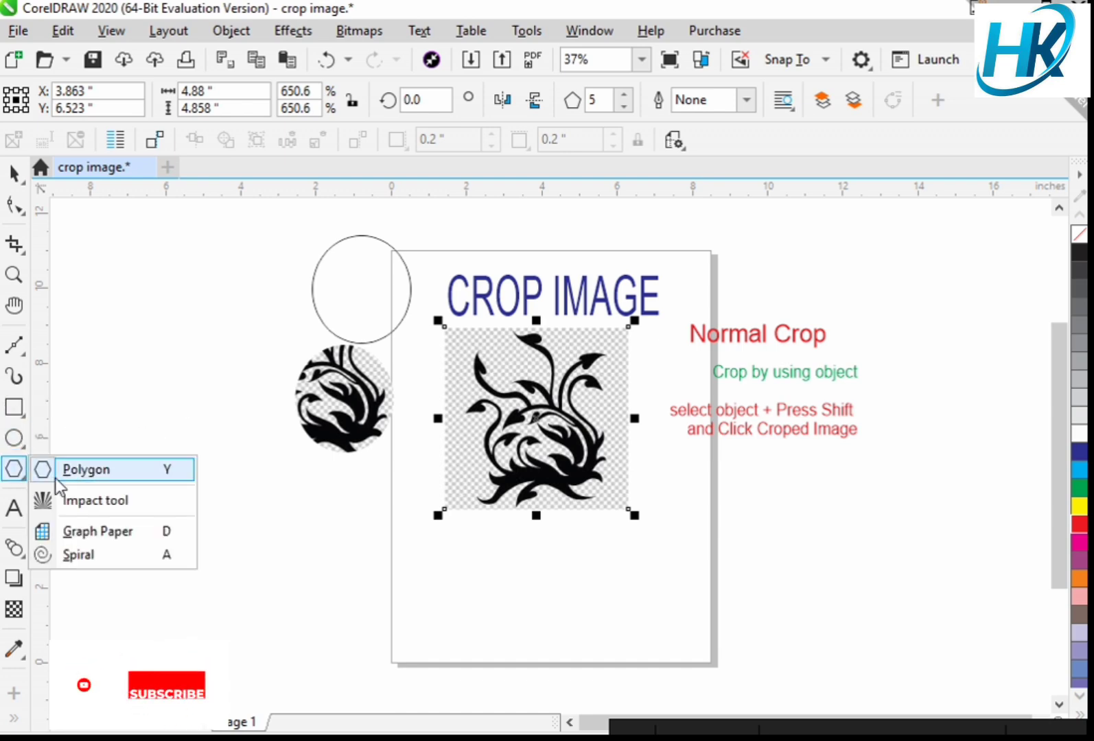
click(100, 477)
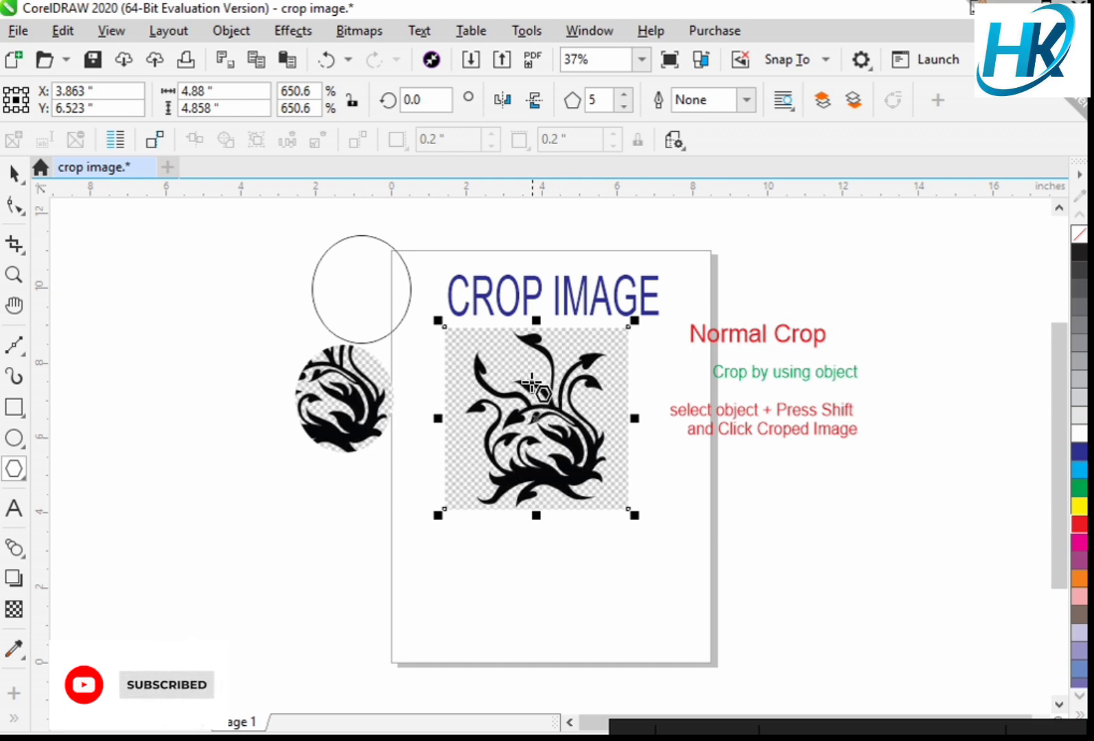
drag(533, 379, 617, 492)
click(14, 173)
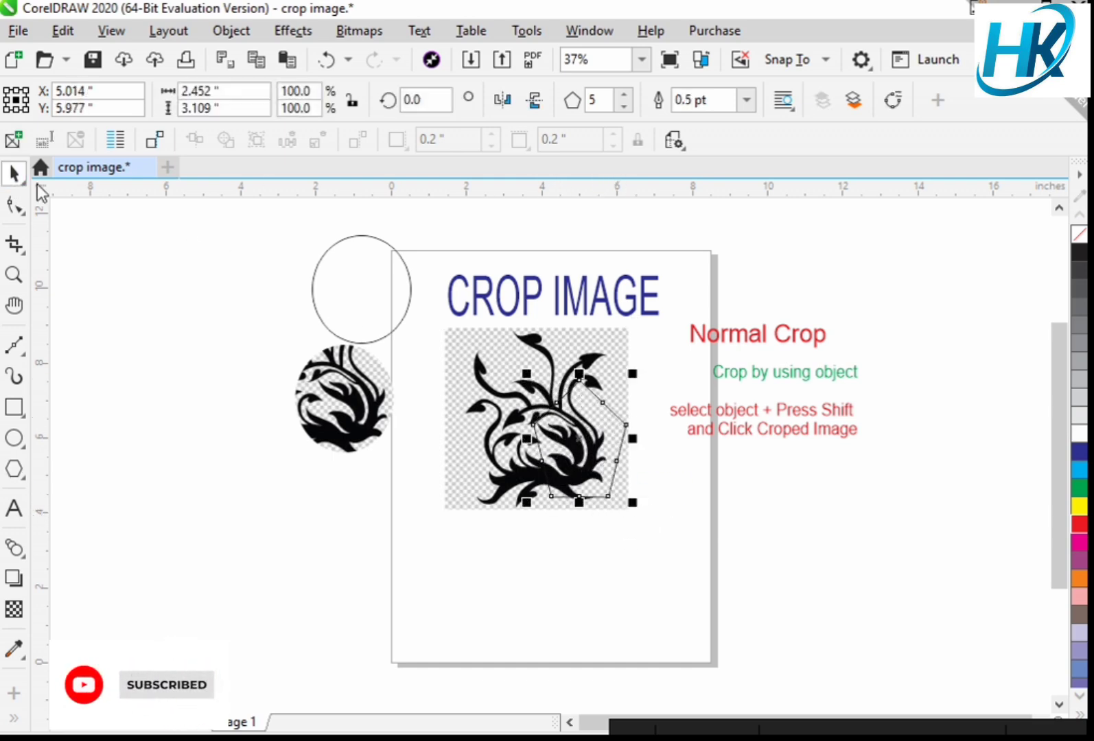
drag(580, 453, 565, 453)
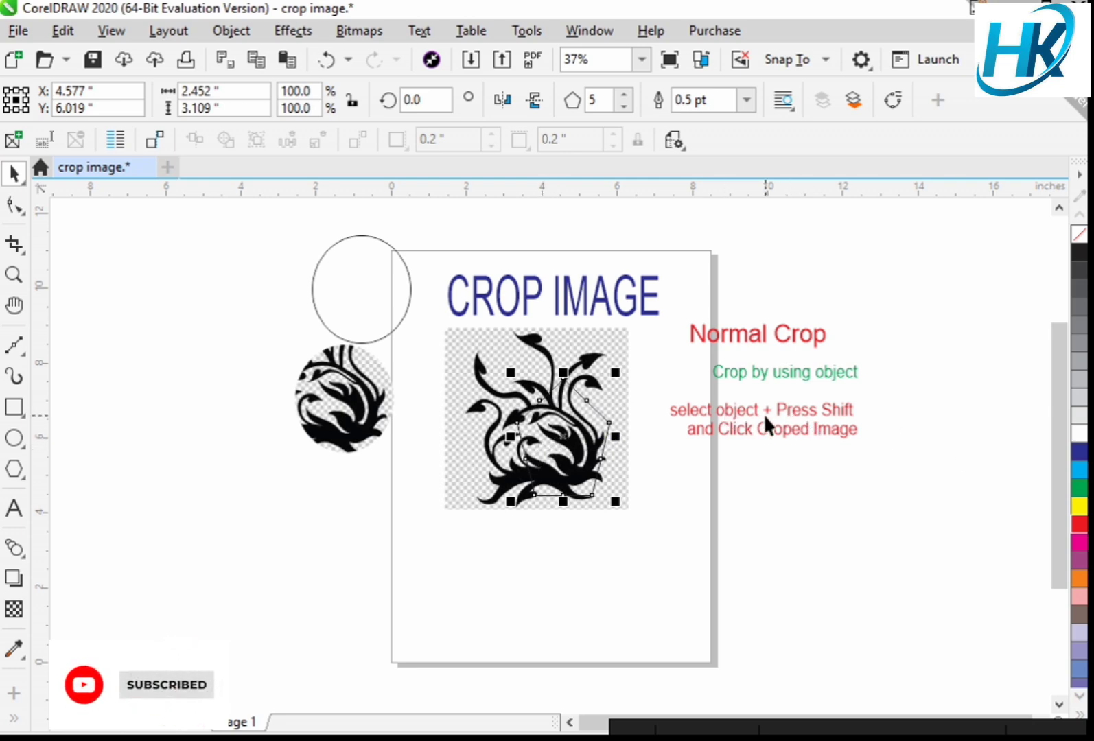
- Intersect the polygon with the floral image, and move the polygon and the cropped piece outside the page, left of the ellipse pair
shift+click(458, 445)
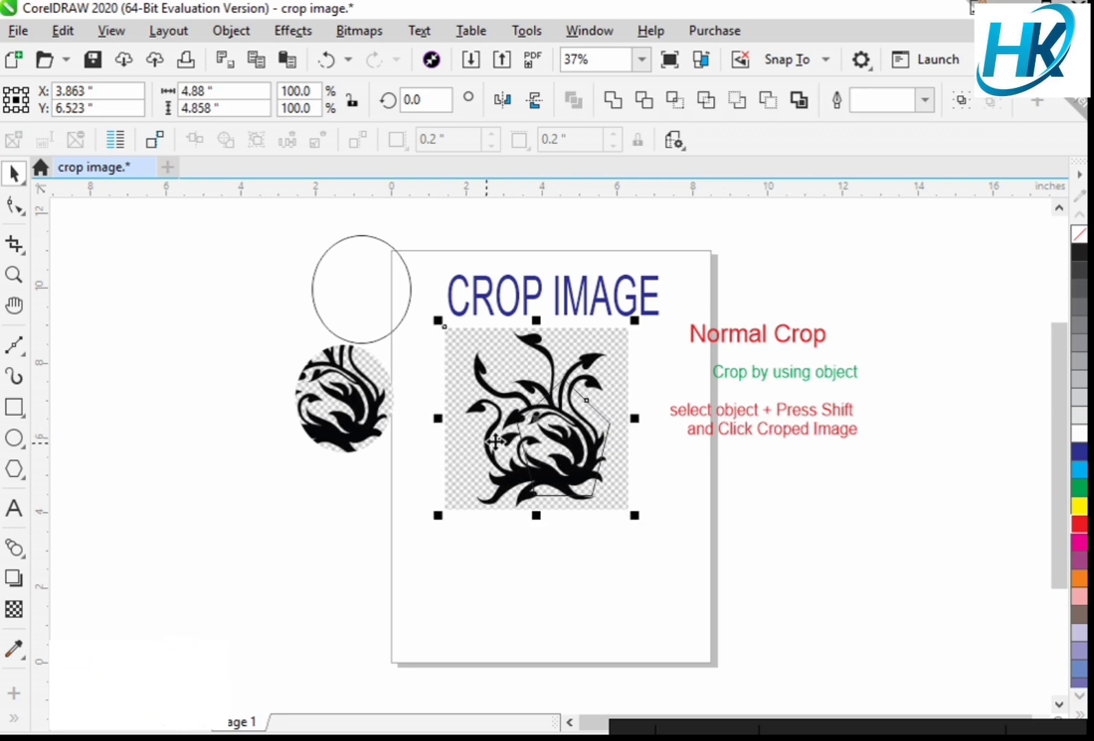
click(673, 141)
drag(580, 458, 271, 304)
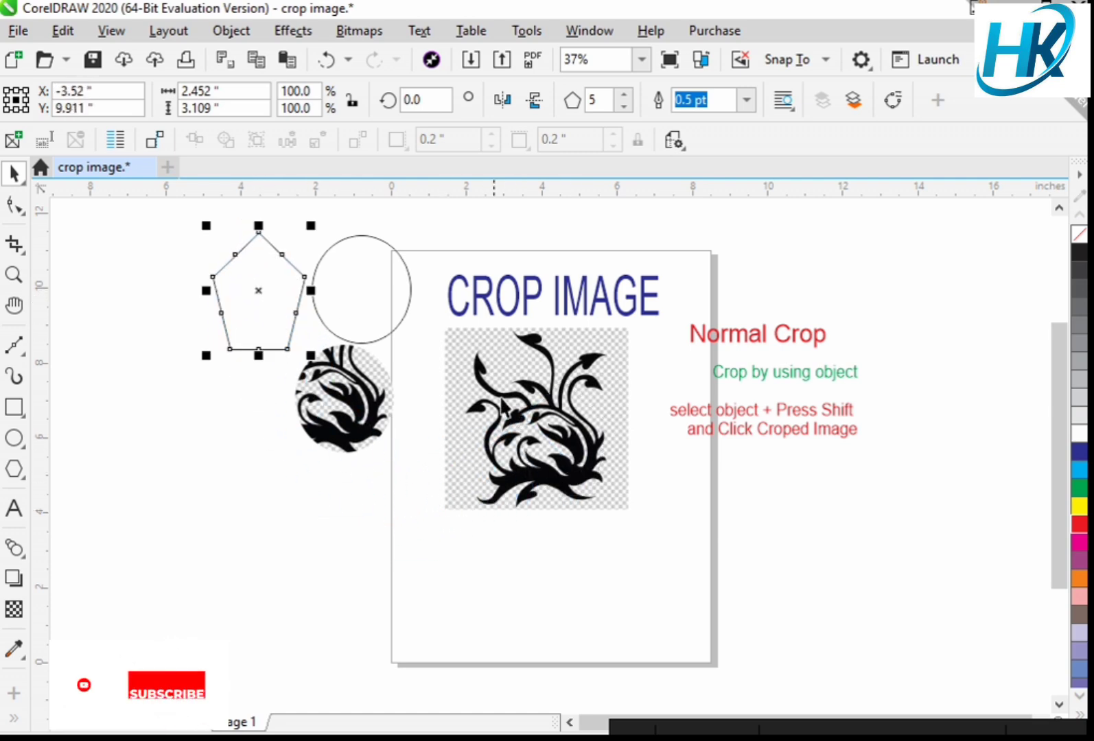
drag(484, 473, 257, 425)
click(365, 525)
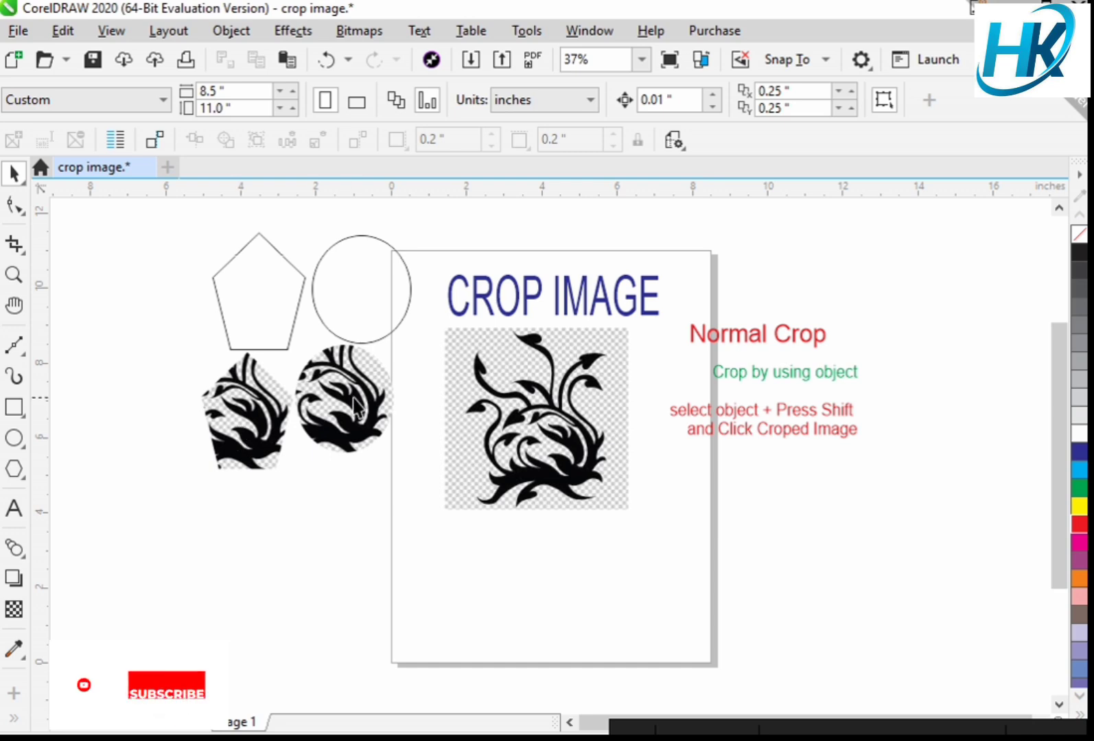
- Scale the original floral image down to about half its size and place it near the page's left edge below the title
click(544, 425)
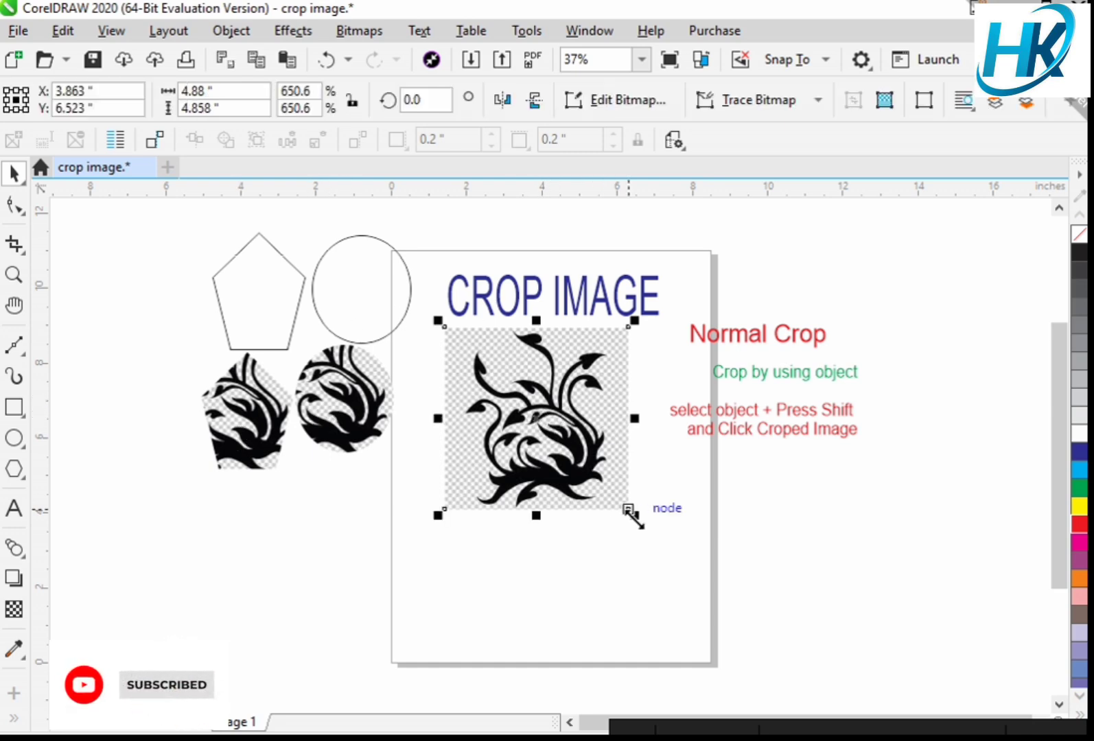
drag(628, 510, 543, 425)
drag(488, 387, 444, 393)
click(527, 499)
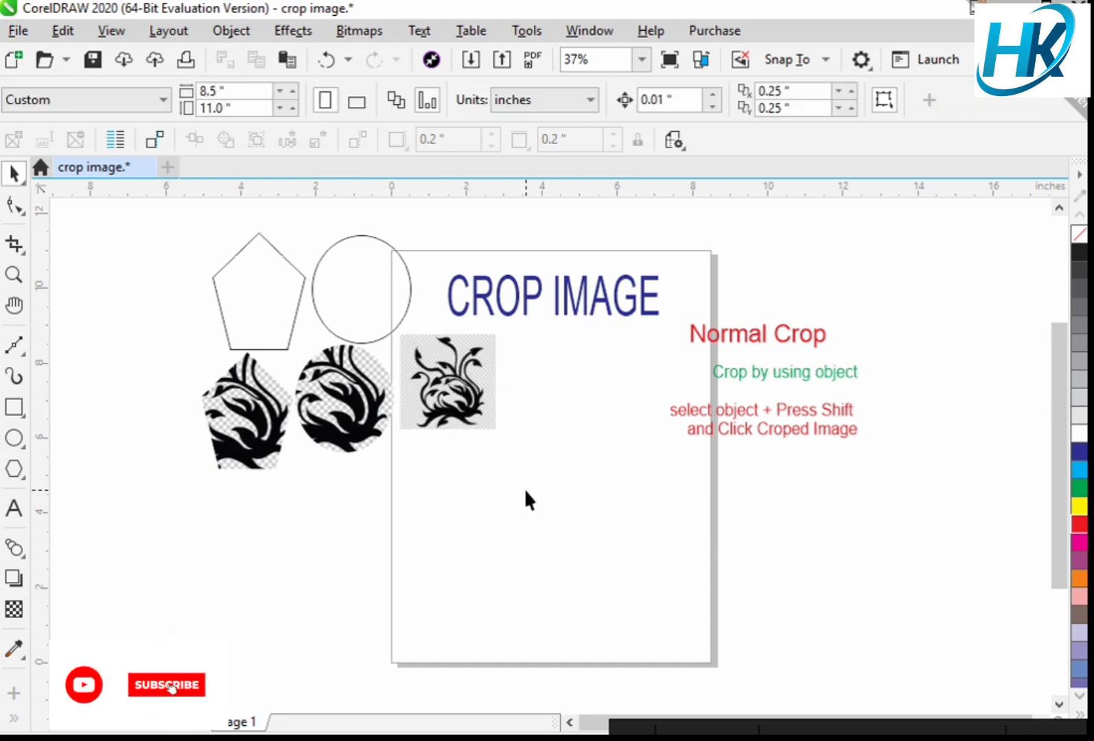
- Make the Knife the active cutting tool
click(24, 252)
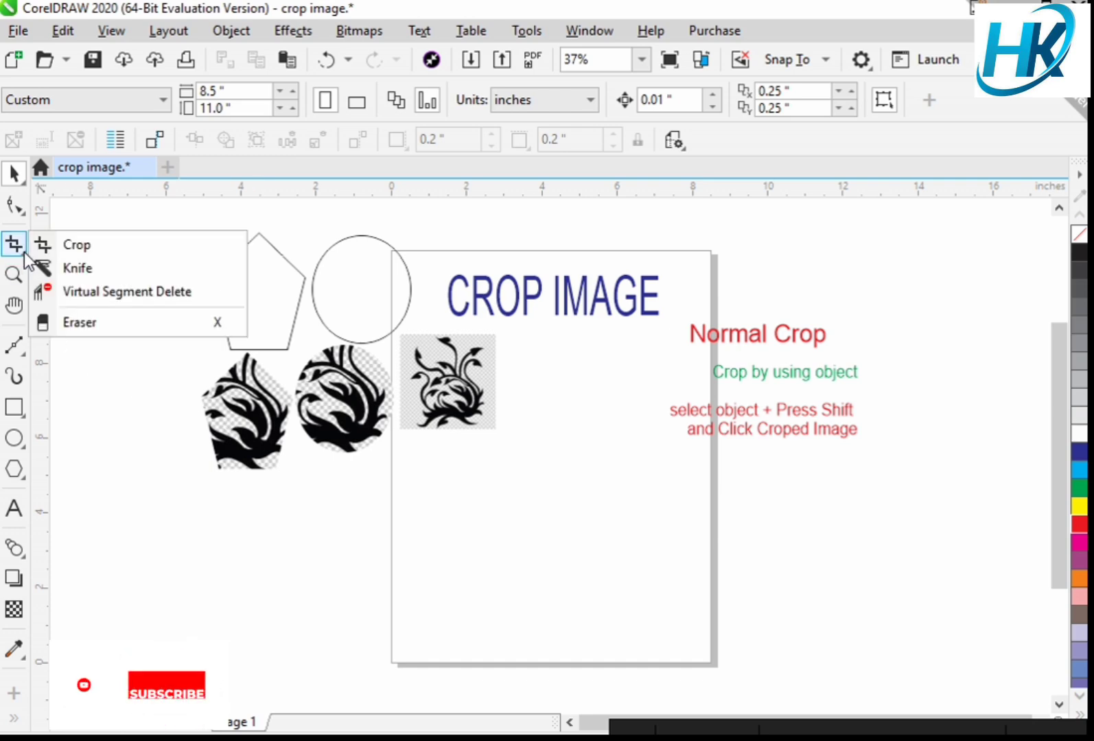
click(94, 267)
- Delete the "Crop by using object" instruction text and the "Normal Crop" heading beside the page
click(23, 175)
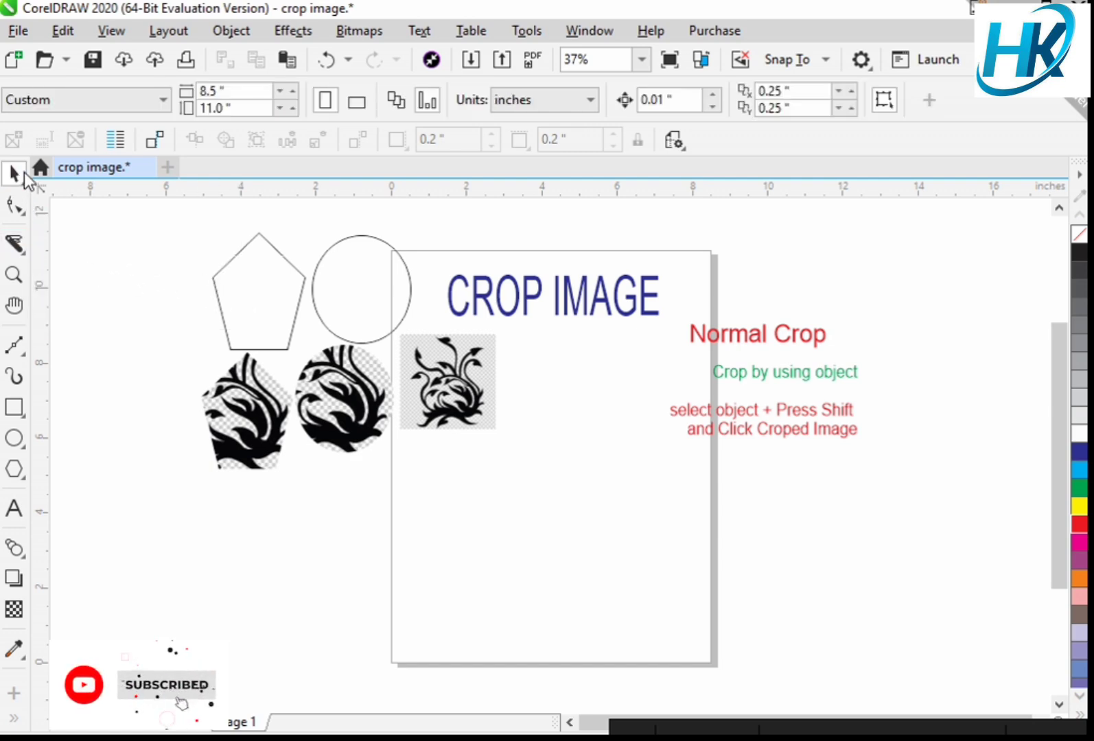
click(736, 434)
key(Delete)
click(745, 335)
key(Delete)
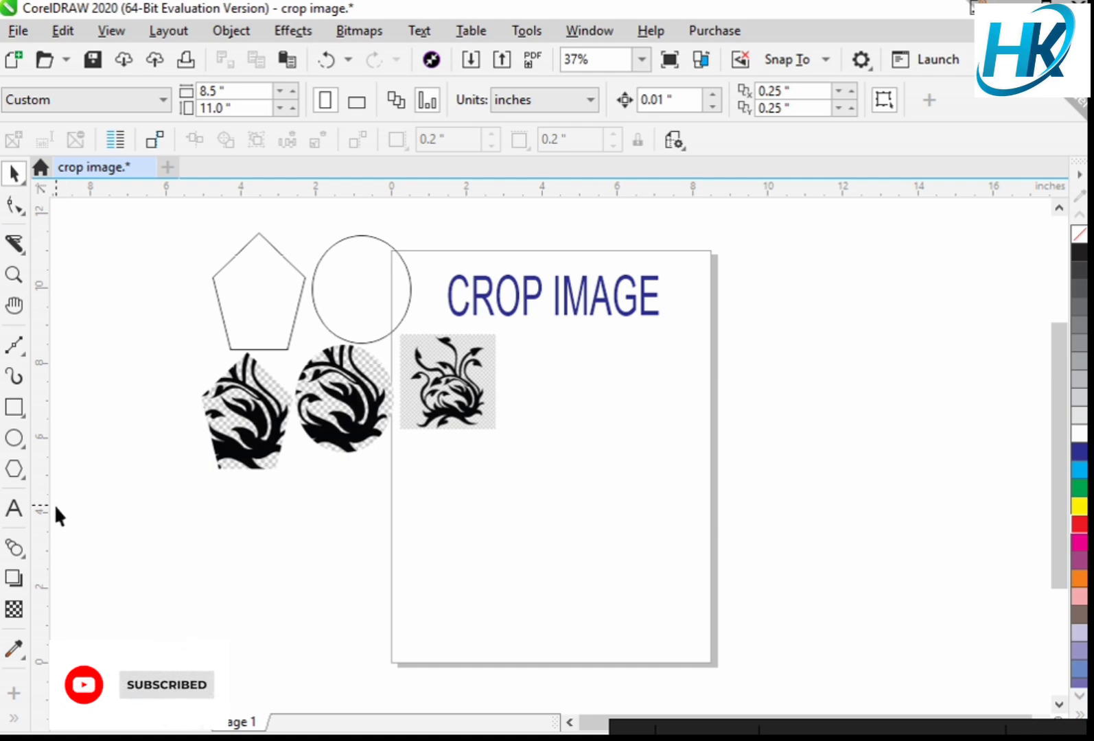
- Draw an ellipse about 2.7 inches high to the right of the floral image and split it with a near-vertical Knife cut from top to bottom
click(16, 442)
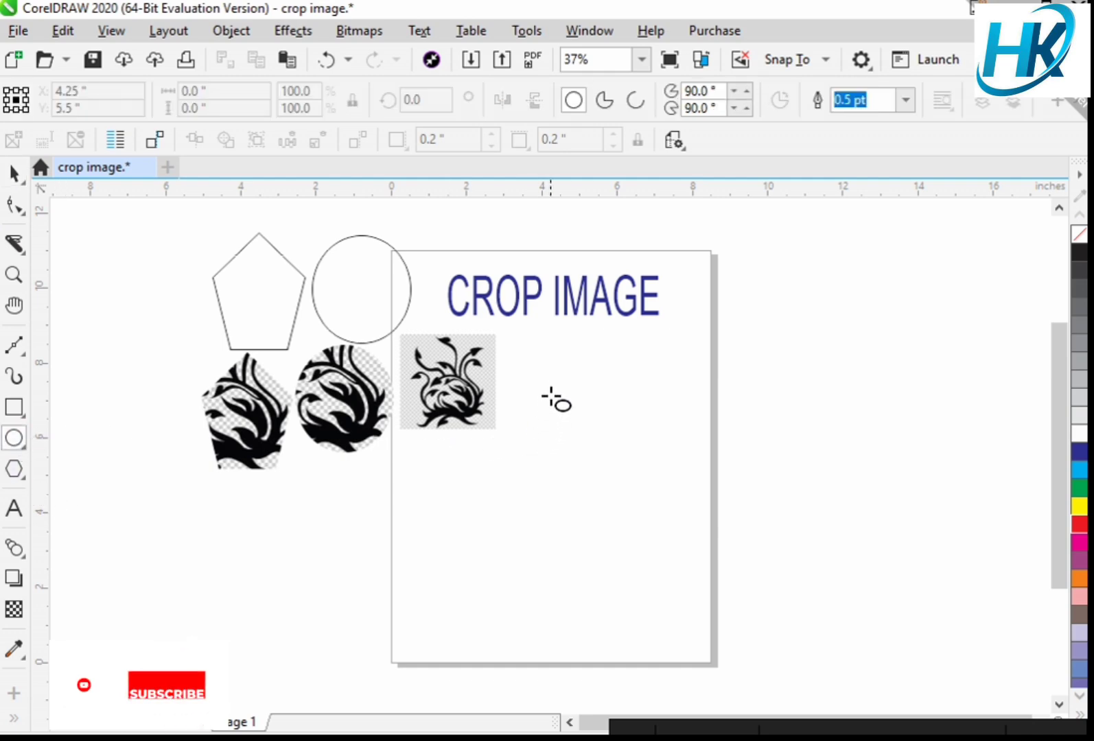
mouse_move(550, 372)
mouse_down()
mouse_move(598, 452)
mouse_move(642, 474)
mouse_up()
click(13, 243)
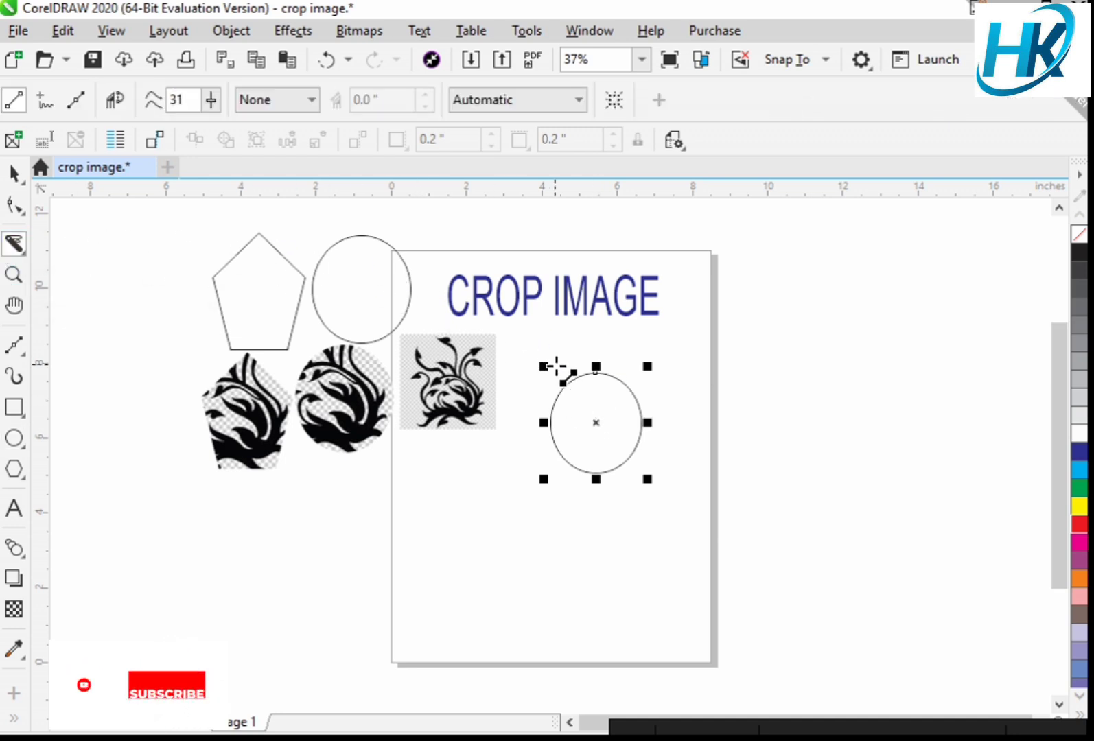
click(589, 373)
click(588, 472)
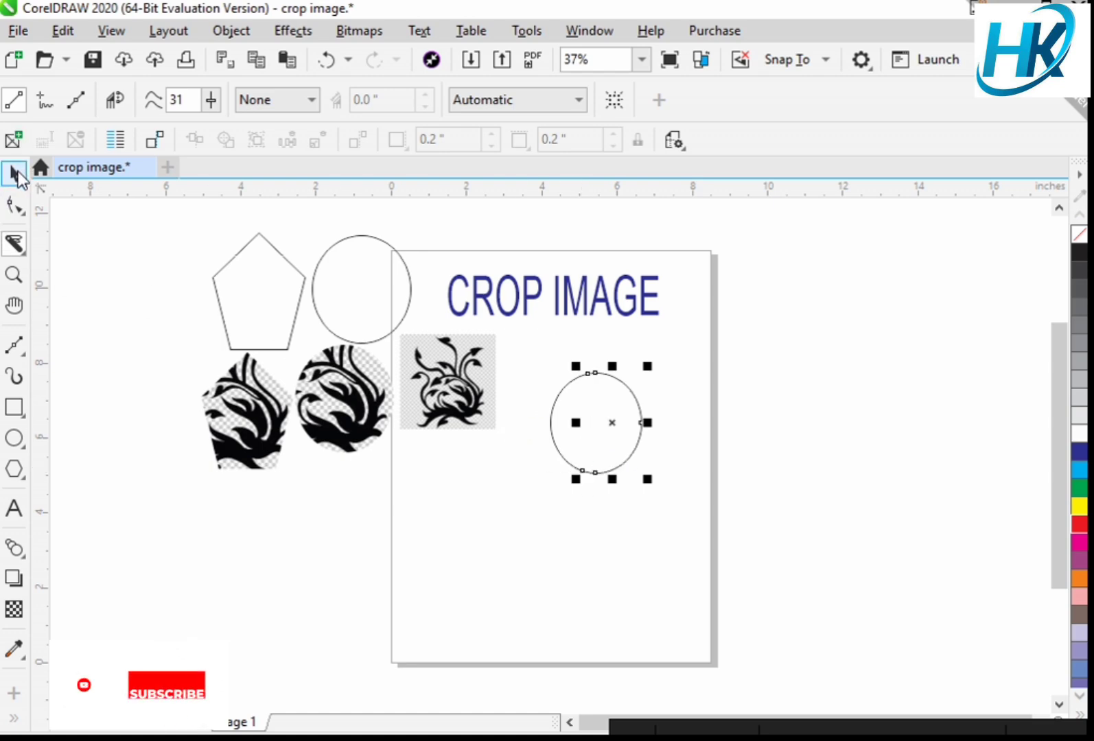
- Pull the two ellipse pieces apart, placing the left one at about X 3.9, Y 7.2 and the right one at about X 4.8, Y 7.7 inches
click(16, 174)
drag(645, 451, 628, 428)
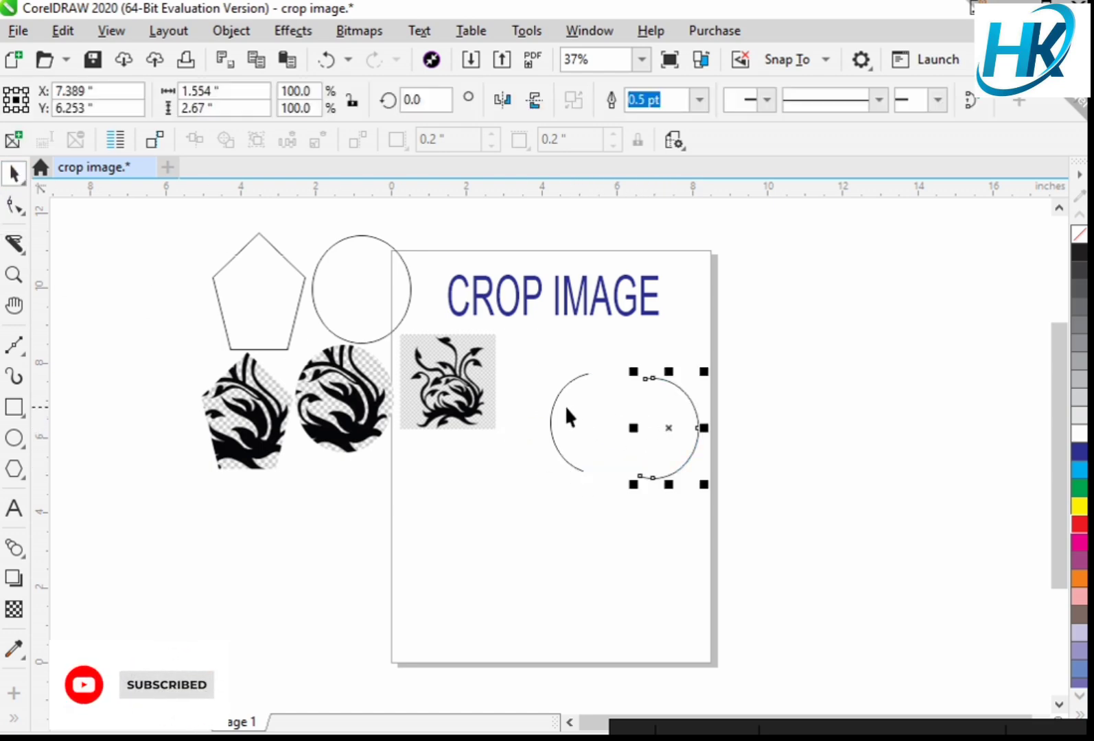
drag(554, 407, 523, 376)
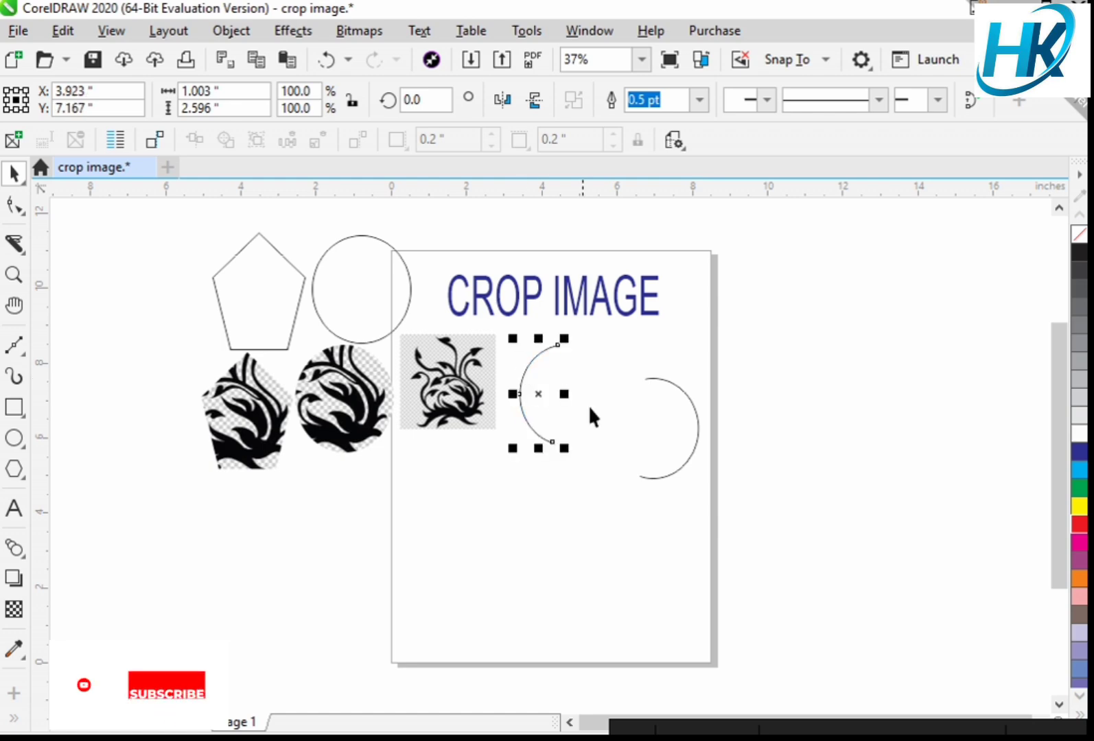
drag(691, 450, 583, 402)
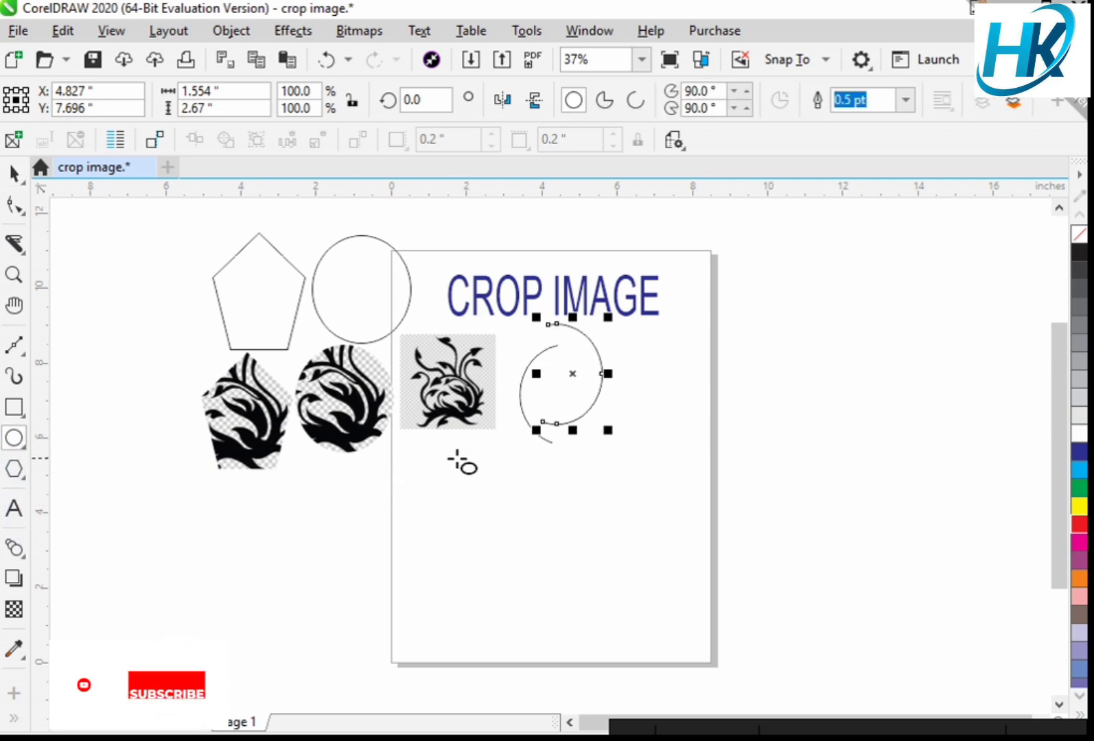
- Draw an ellipse about 2.8 by 3.2 inches below the floral image and split it with a slanted Knife cut from top to bottom
drag(443, 458, 557, 585)
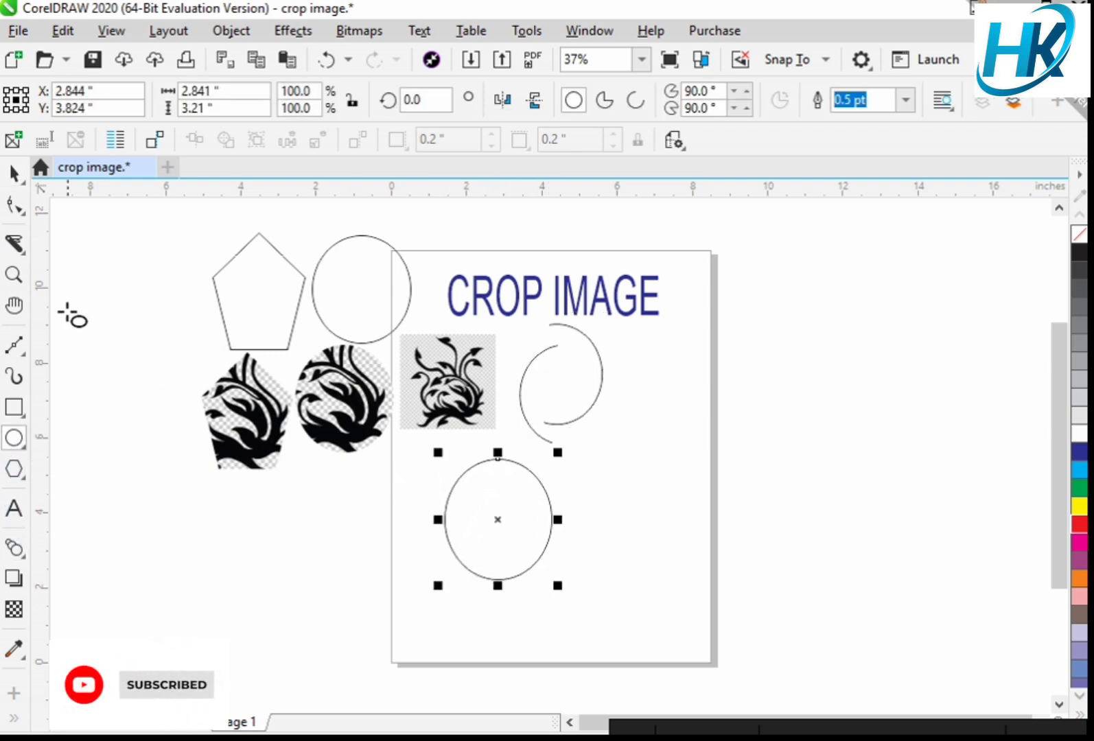
click(15, 245)
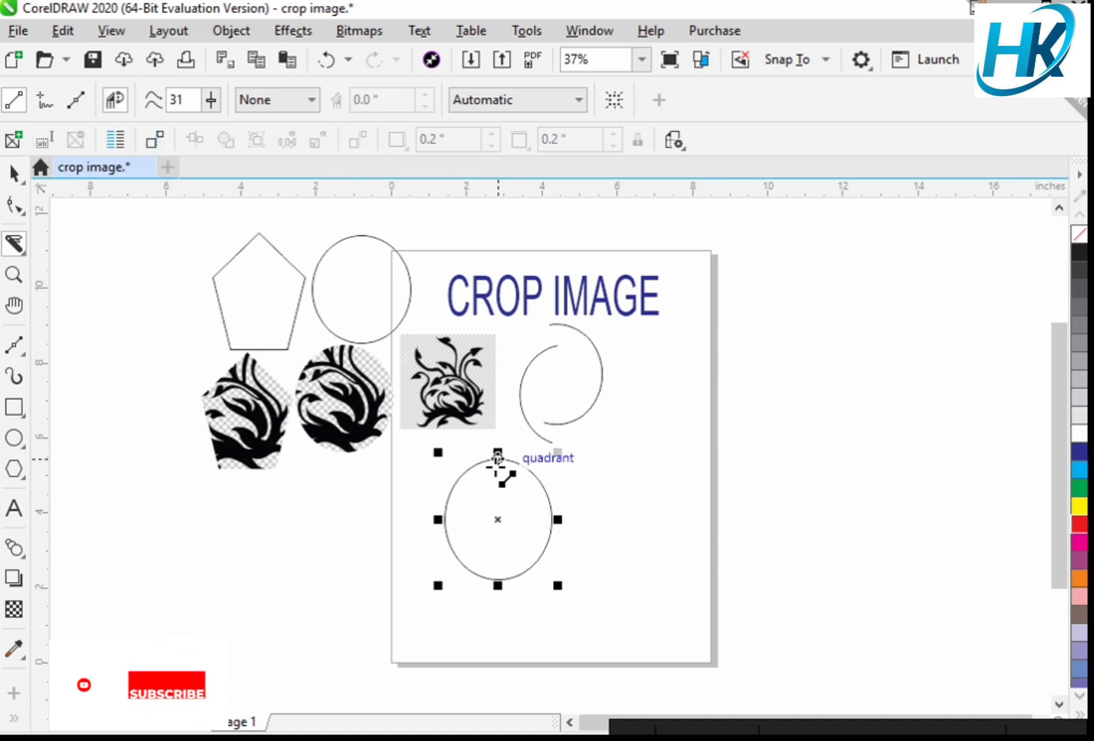
mouse_move(495, 456)
mouse_down()
mouse_move(488, 504)
mouse_move(495, 457)
mouse_up()
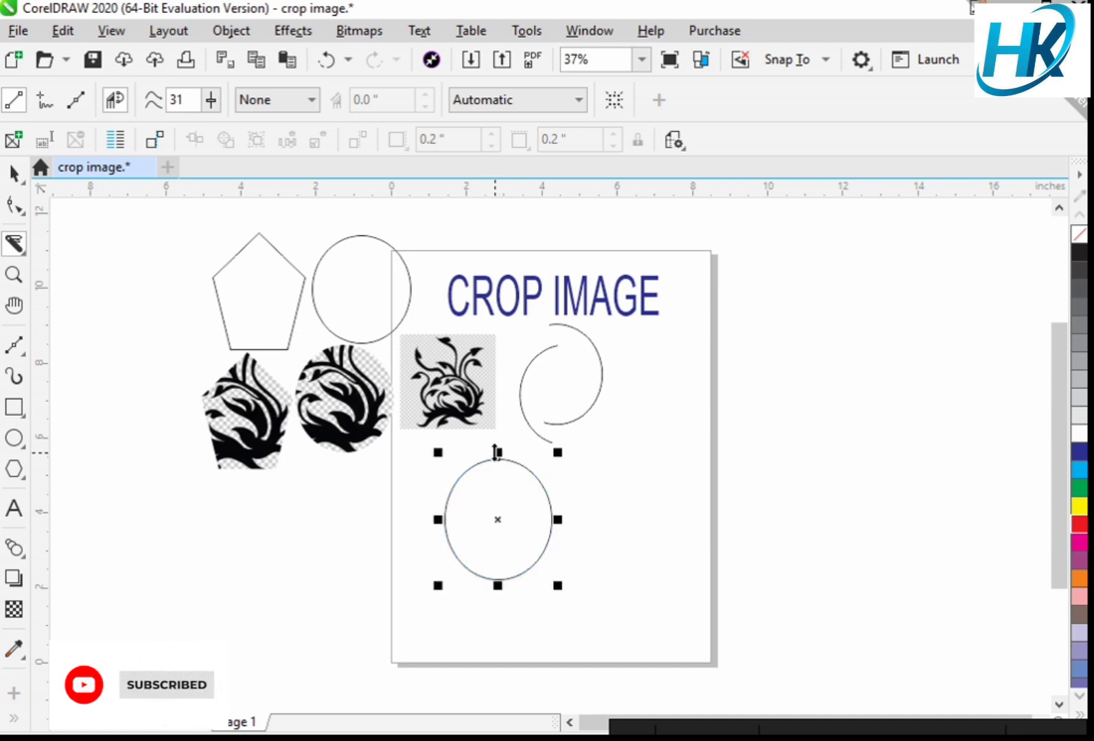
click(479, 461)
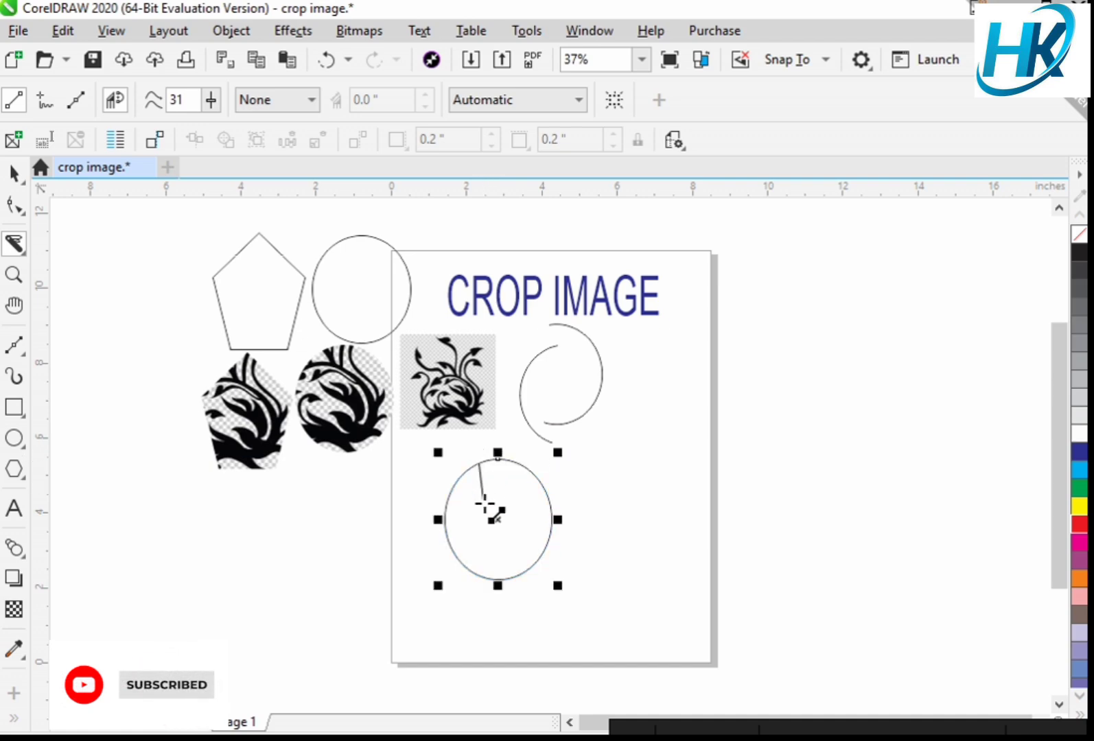
click(511, 576)
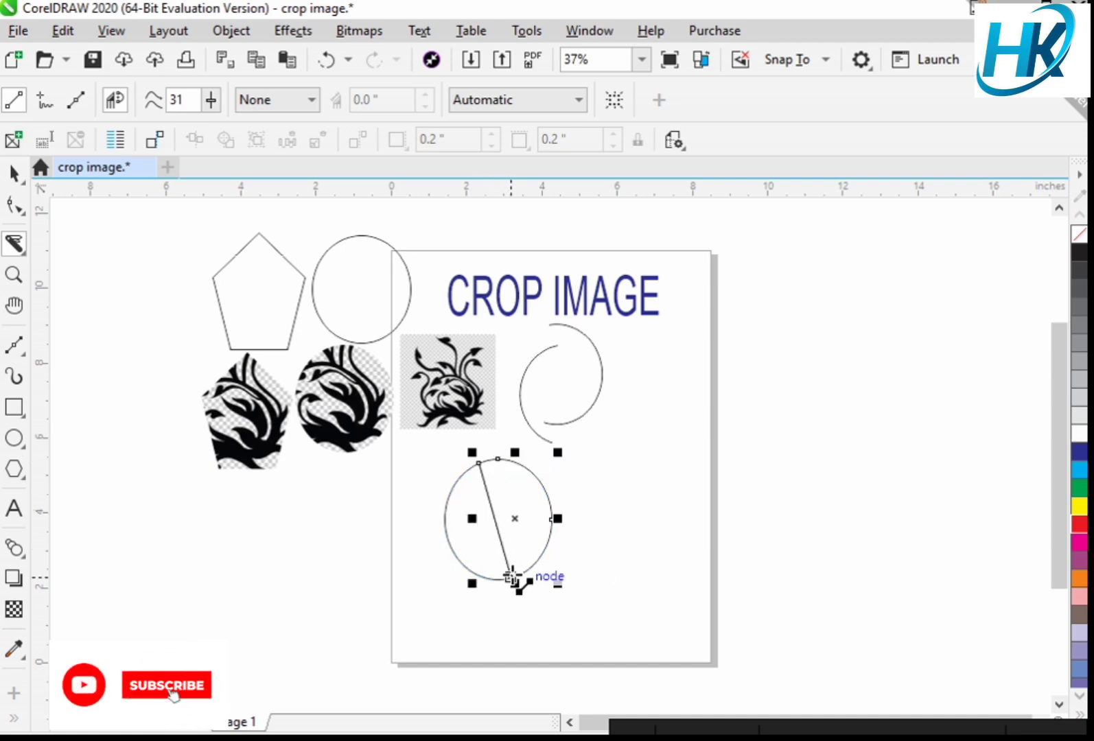
- Shift the cut-edge nodes of the new ellipse's right half slightly to the right, opening a narrow gap between the halves
click(16, 209)
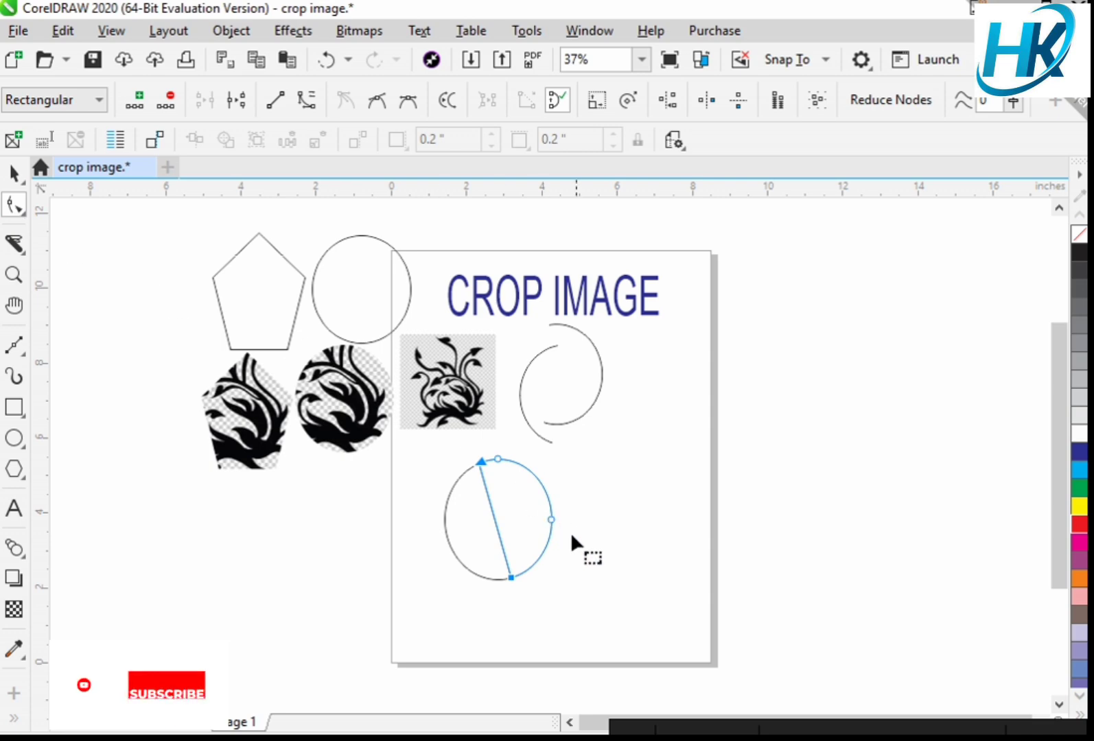
drag(484, 457, 493, 456)
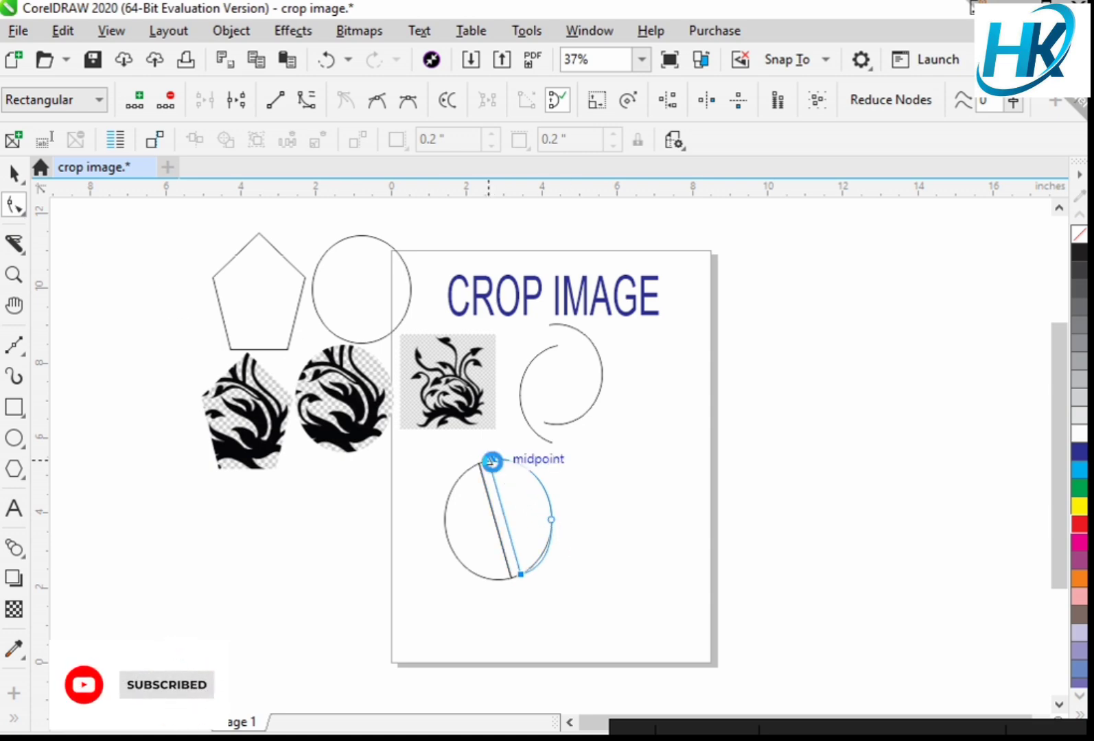
click(510, 559)
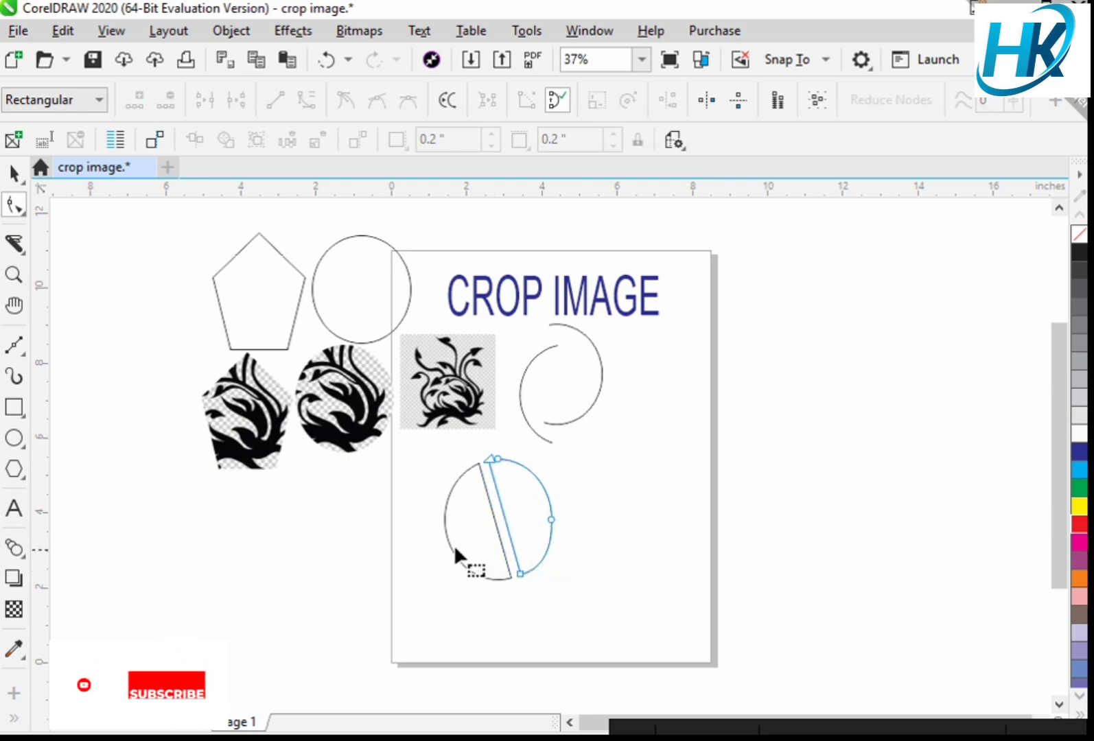
- Move the right half-ellipse to about X 7.2, Y 6.9 and the left half to about X 6.3, Y 6.3 inches
click(14, 173)
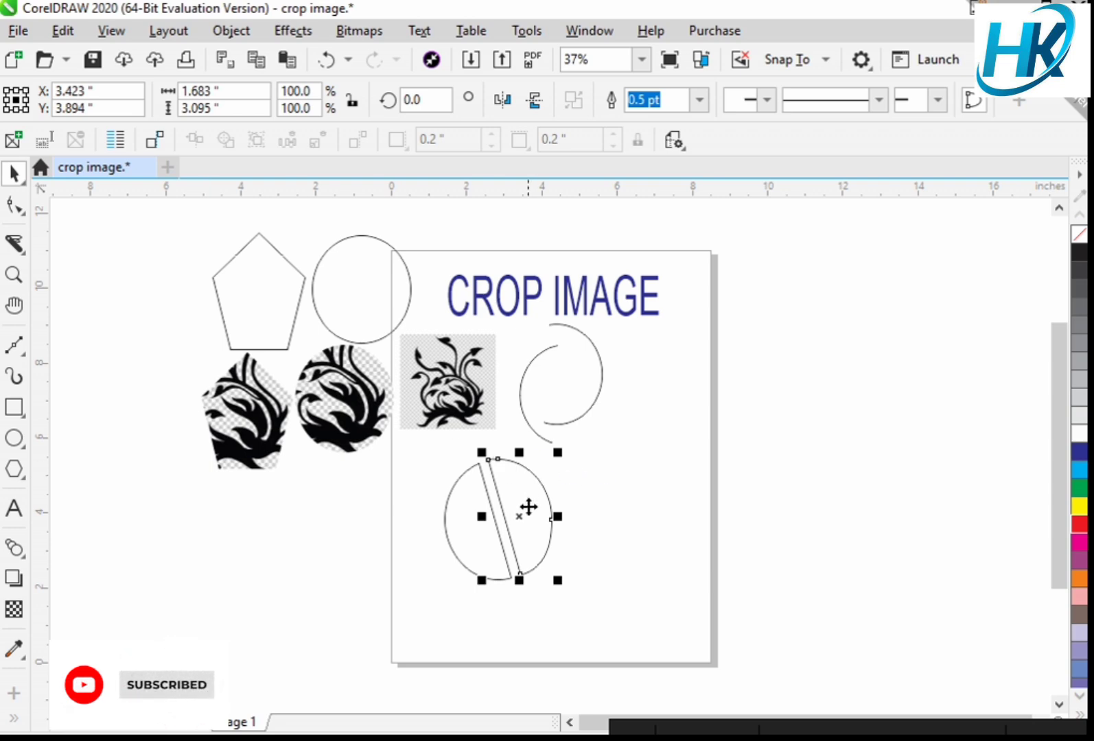
drag(527, 507, 673, 415)
click(479, 528)
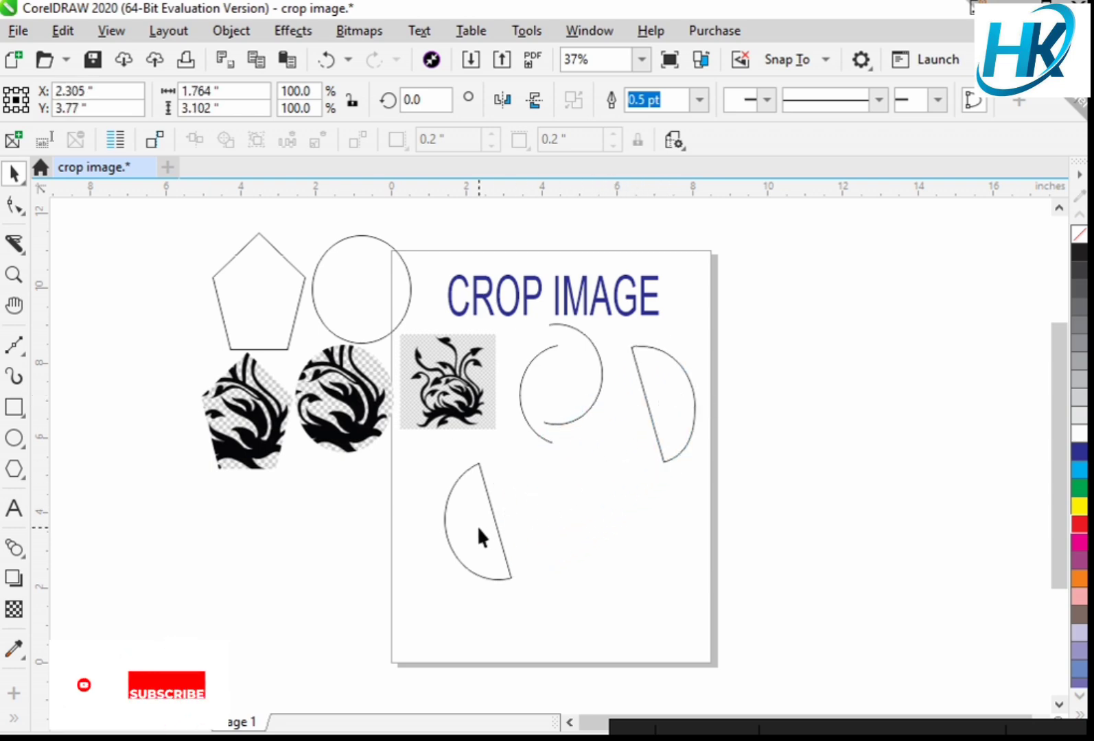
drag(479, 527, 630, 428)
click(619, 555)
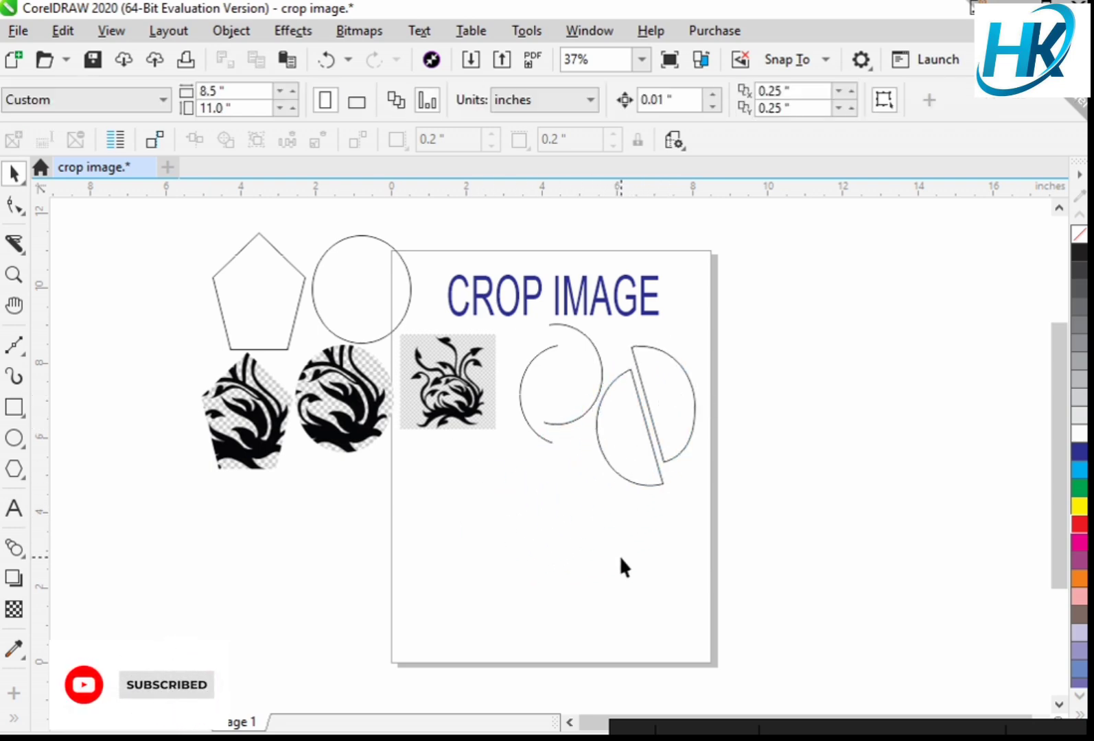
- Try to reshape the left half-ellipse by moving its upper and lower nodes, and undo the node edits
click(636, 459)
click(583, 547)
double_click(633, 465)
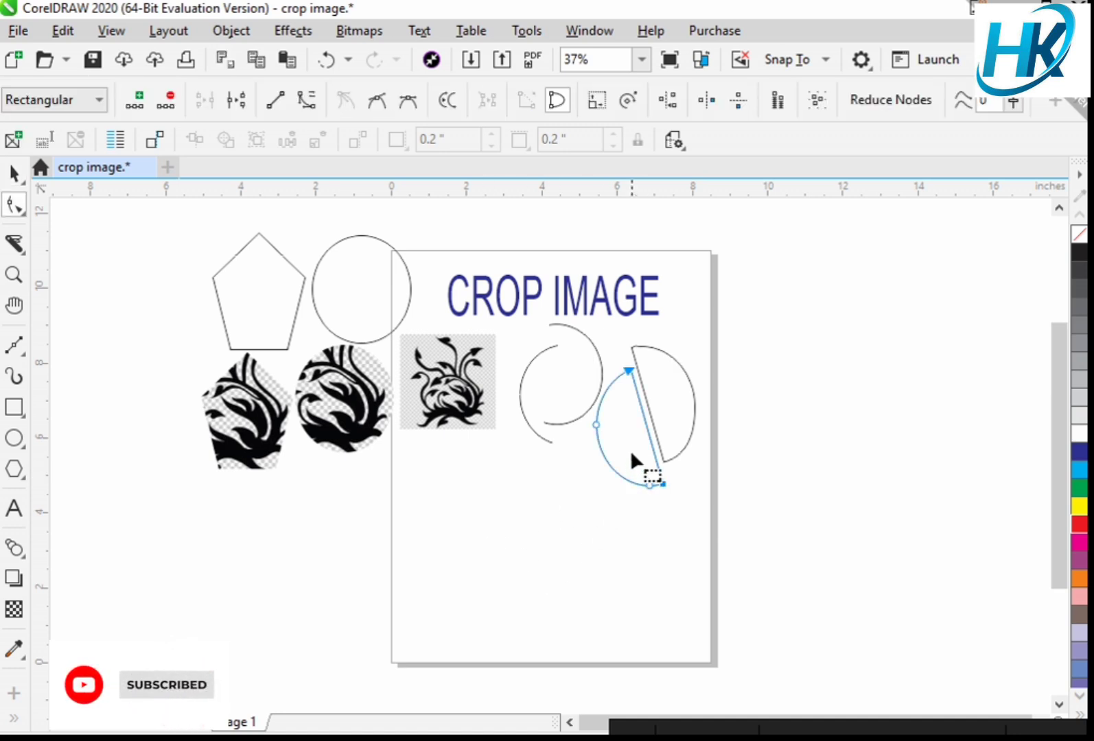
mouse_move(627, 373)
mouse_down()
mouse_move(621, 399)
mouse_move(640, 390)
mouse_move(625, 358)
mouse_up()
mouse_move(649, 485)
mouse_down()
mouse_move(668, 490)
mouse_move(655, 468)
mouse_move(662, 488)
mouse_up()
click(633, 521)
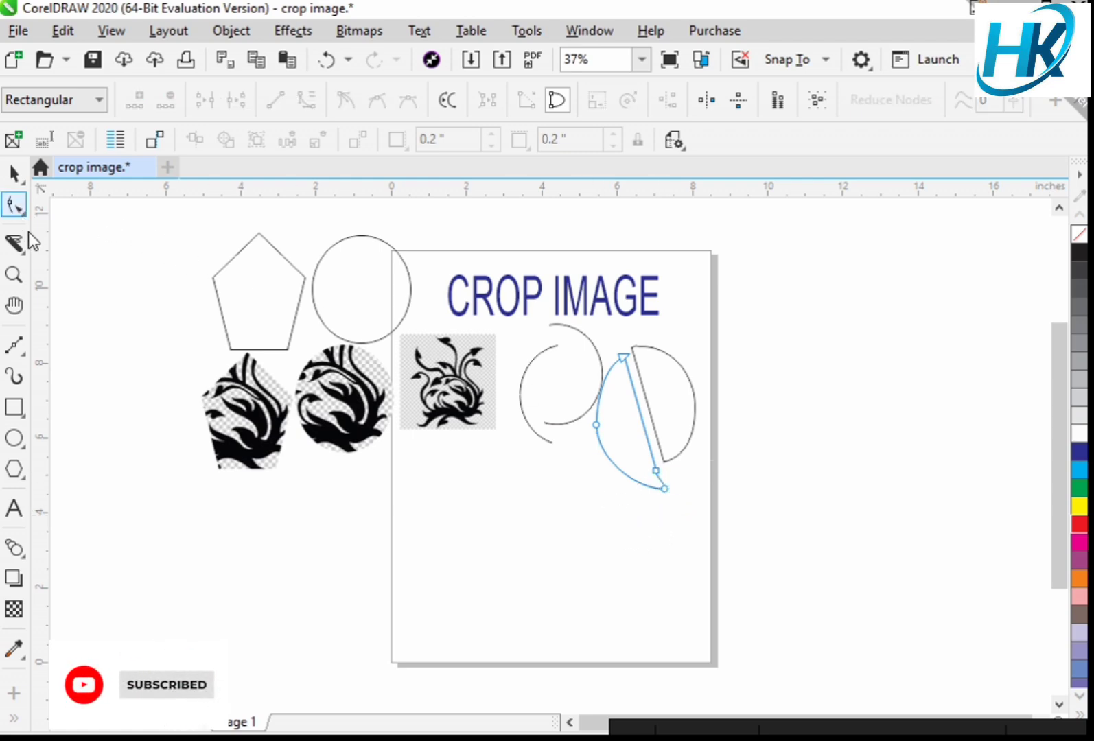
key(ctrl+z)
key(ctrl+z)
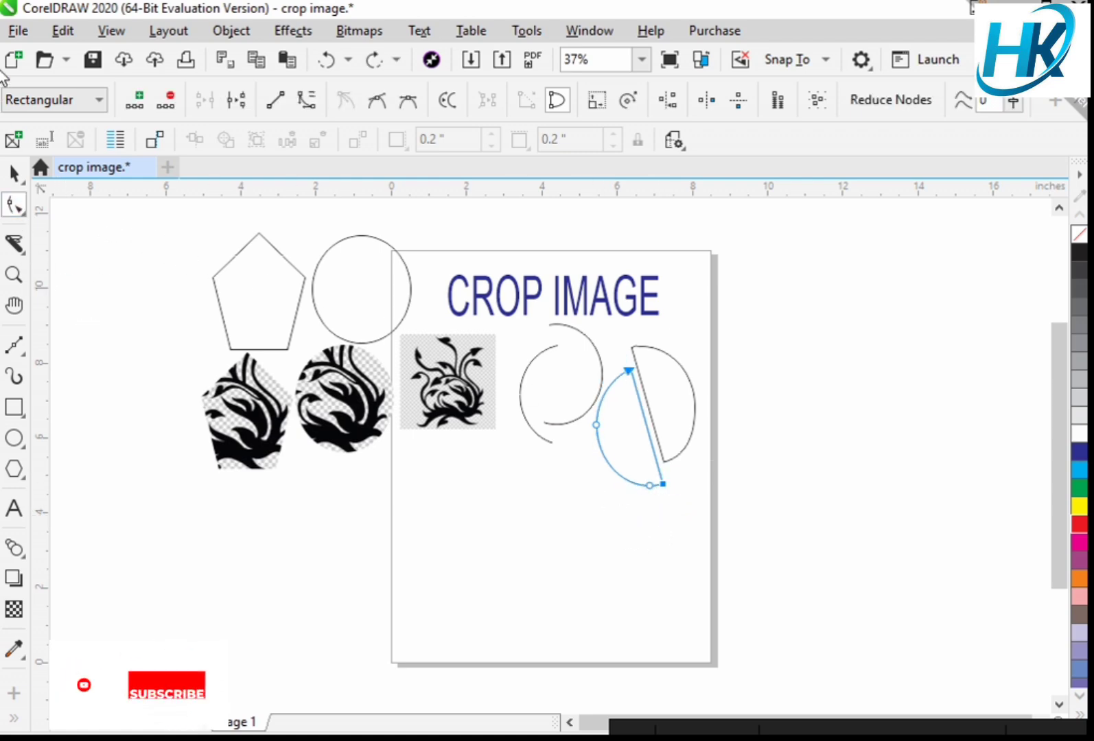
- Fill the left half-ellipse with green and the right half-ellipse with dark blue
click(13, 177)
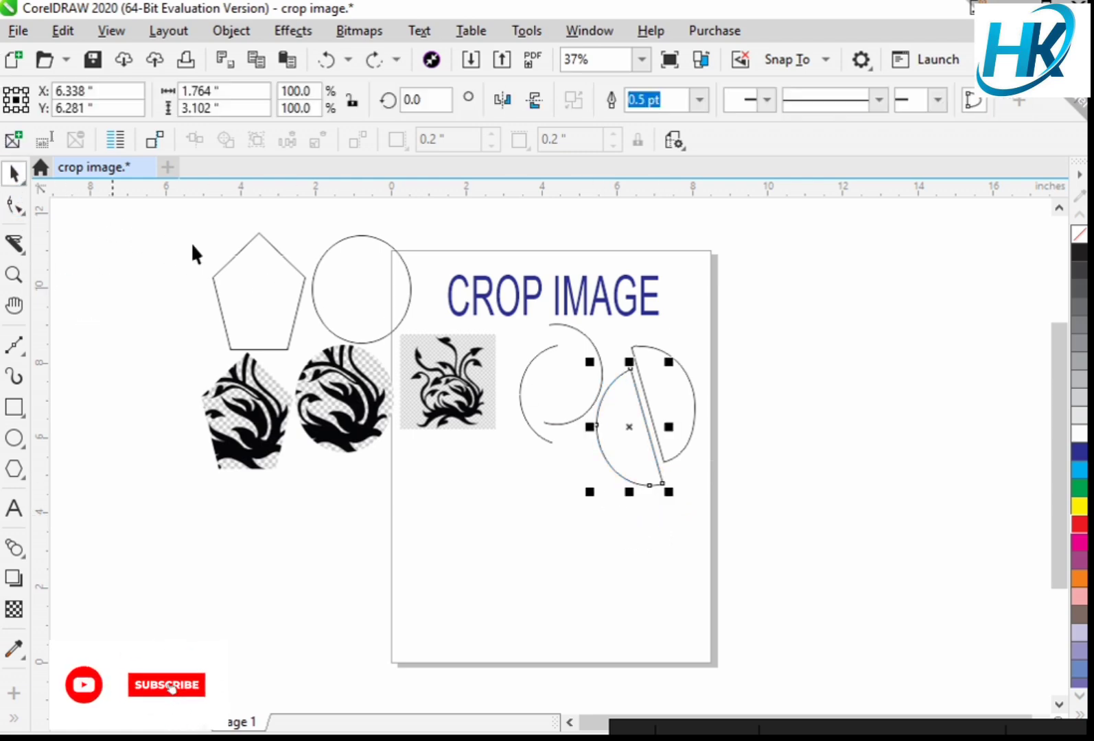
click(1077, 487)
click(667, 409)
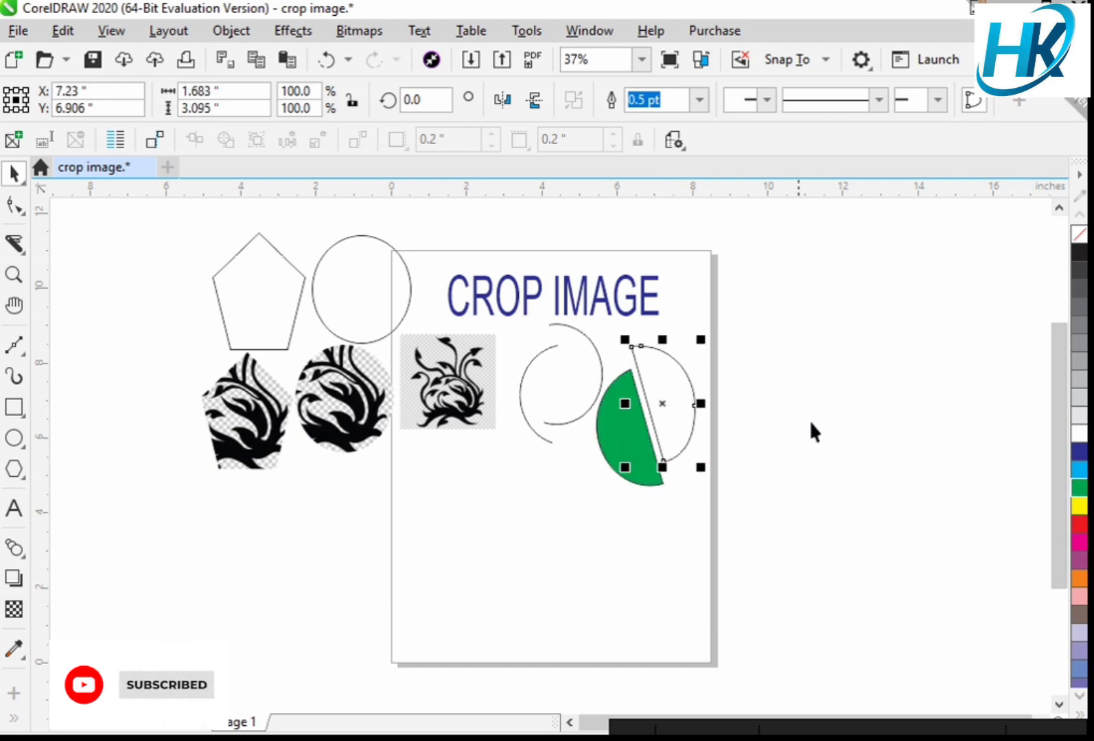
click(1079, 455)
click(609, 522)
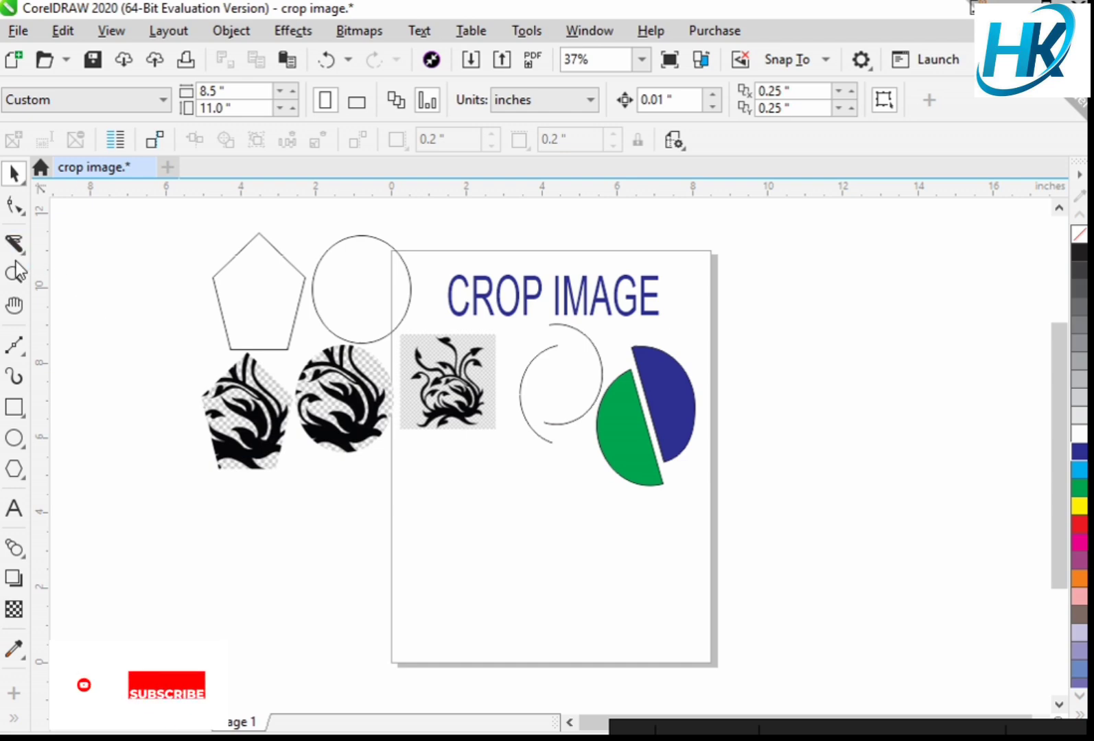
- Place a copy of the green half-ellipse in the lower middle of the page and remove the copy's outline
click(608, 421)
drag(609, 422, 482, 556)
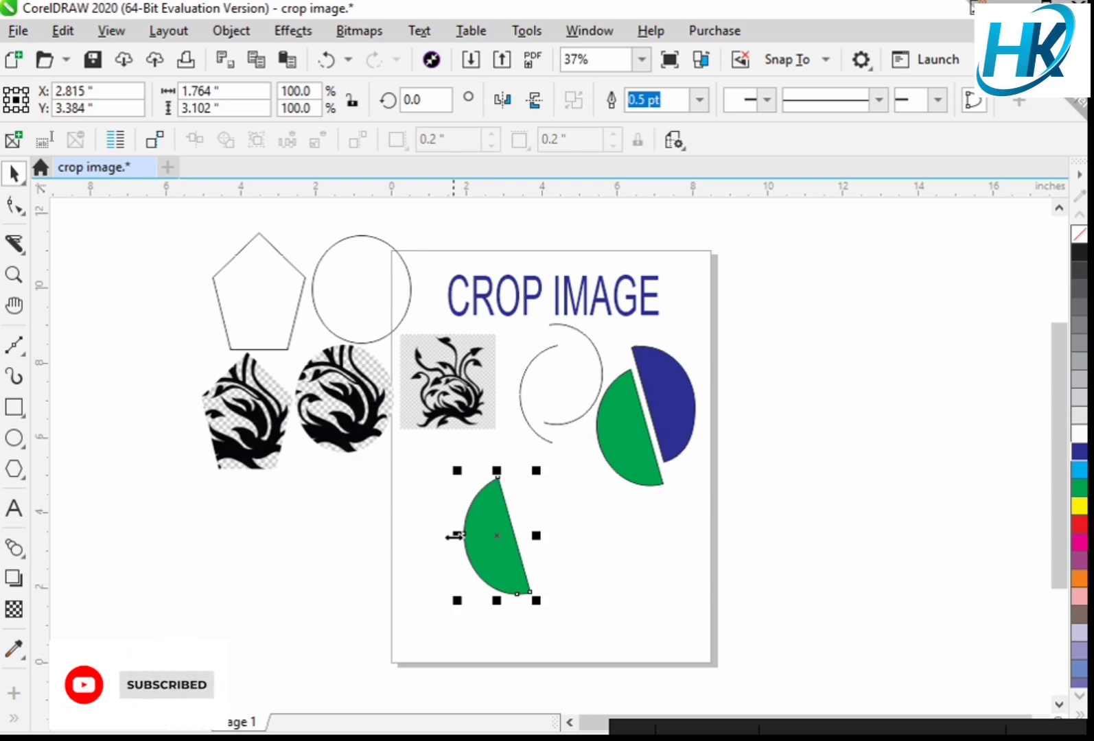
right_click(1079, 235)
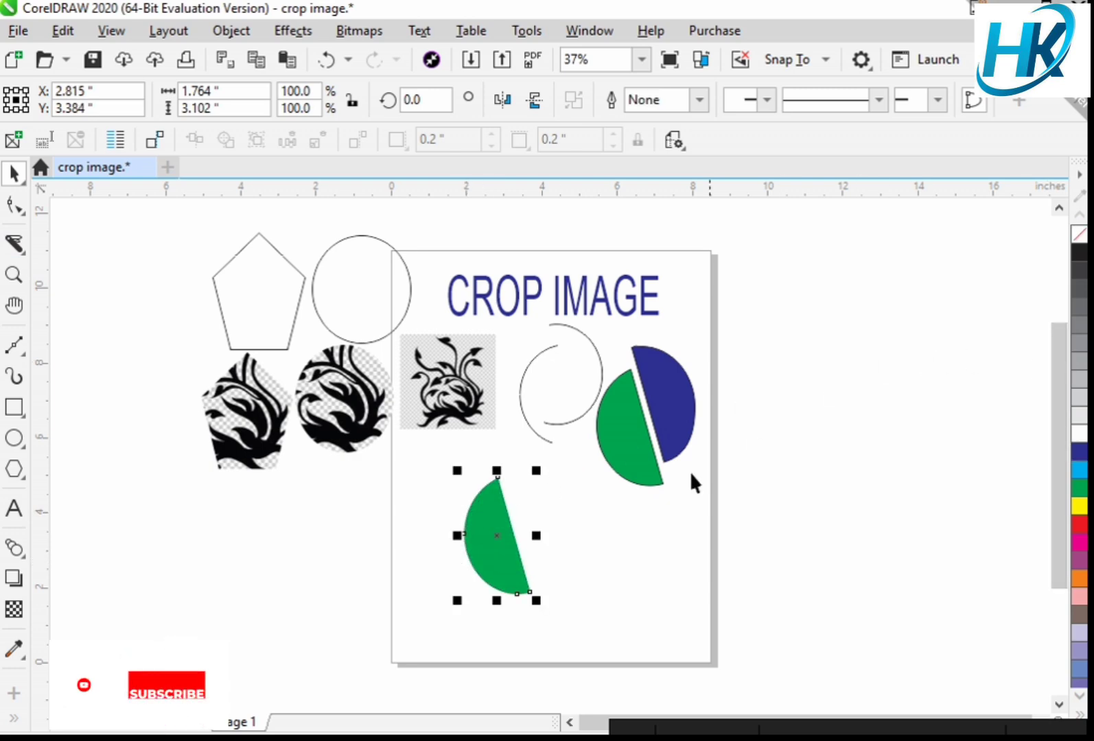
click(560, 556)
drag(489, 556, 515, 546)
click(376, 489)
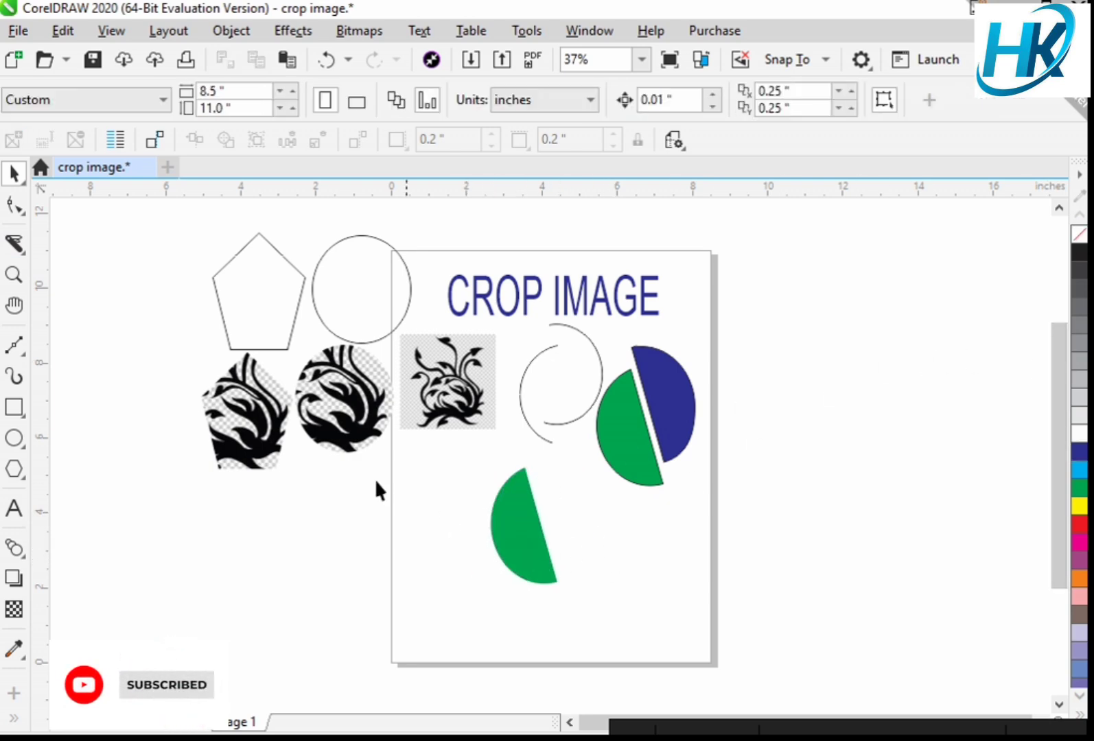
click(24, 256)
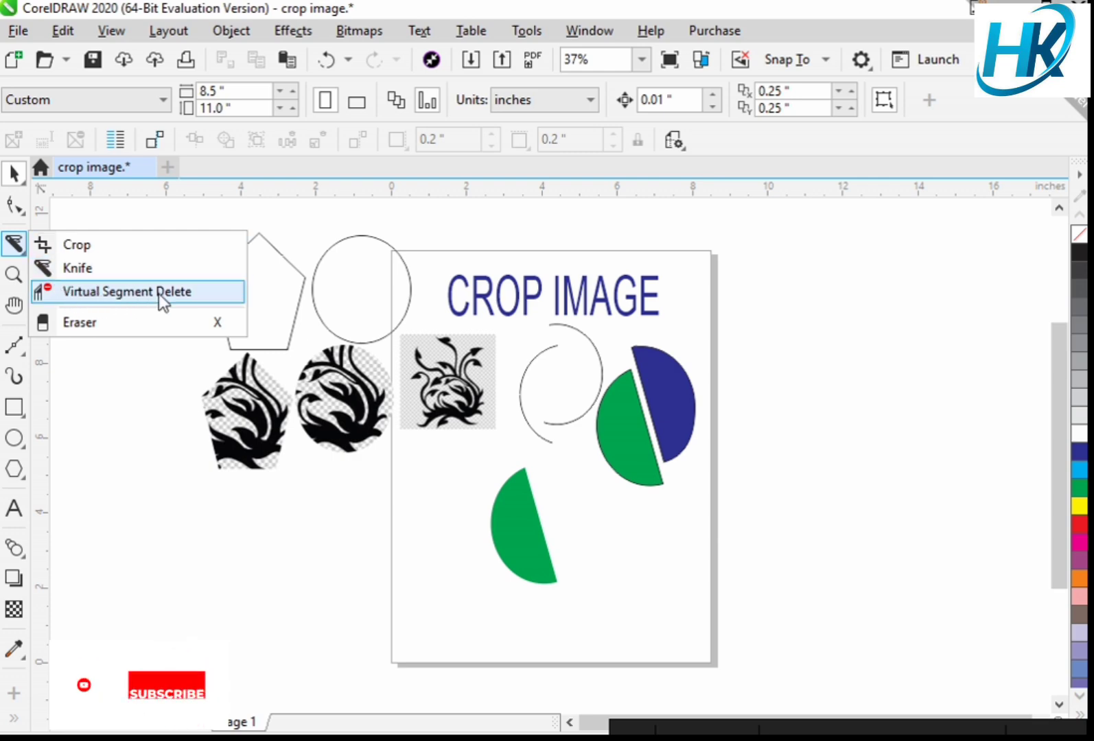
key(Escape)
click(14, 173)
click(69, 176)
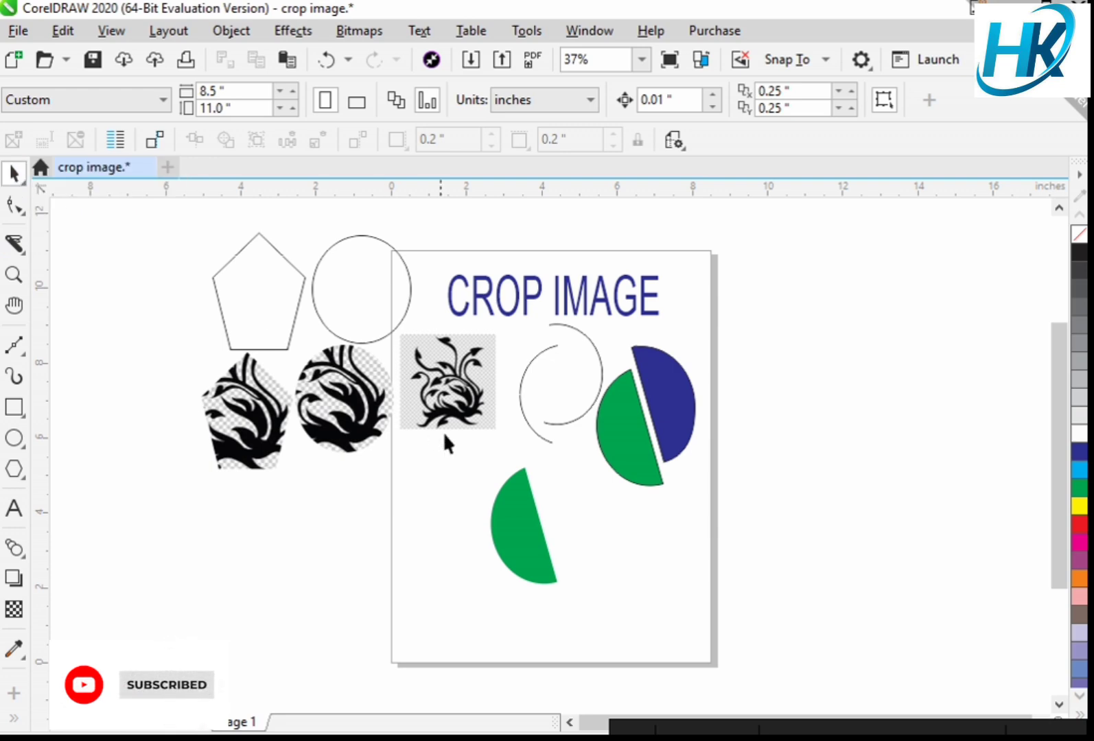
- Add two overlapping copies of the outline-free green half: a yellow one at about X 4.2, Y 3.9 and an orange one at about X 4.0, Y 2.3 inches
click(517, 521)
drag(525, 520, 549, 519)
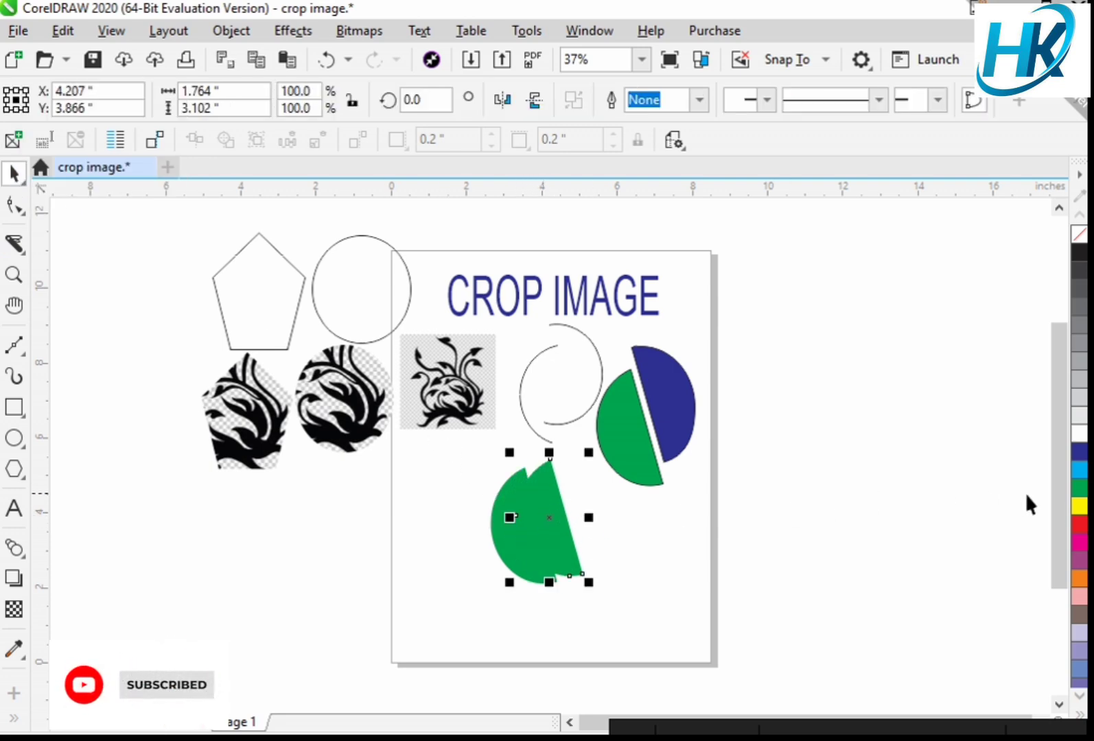
click(1079, 507)
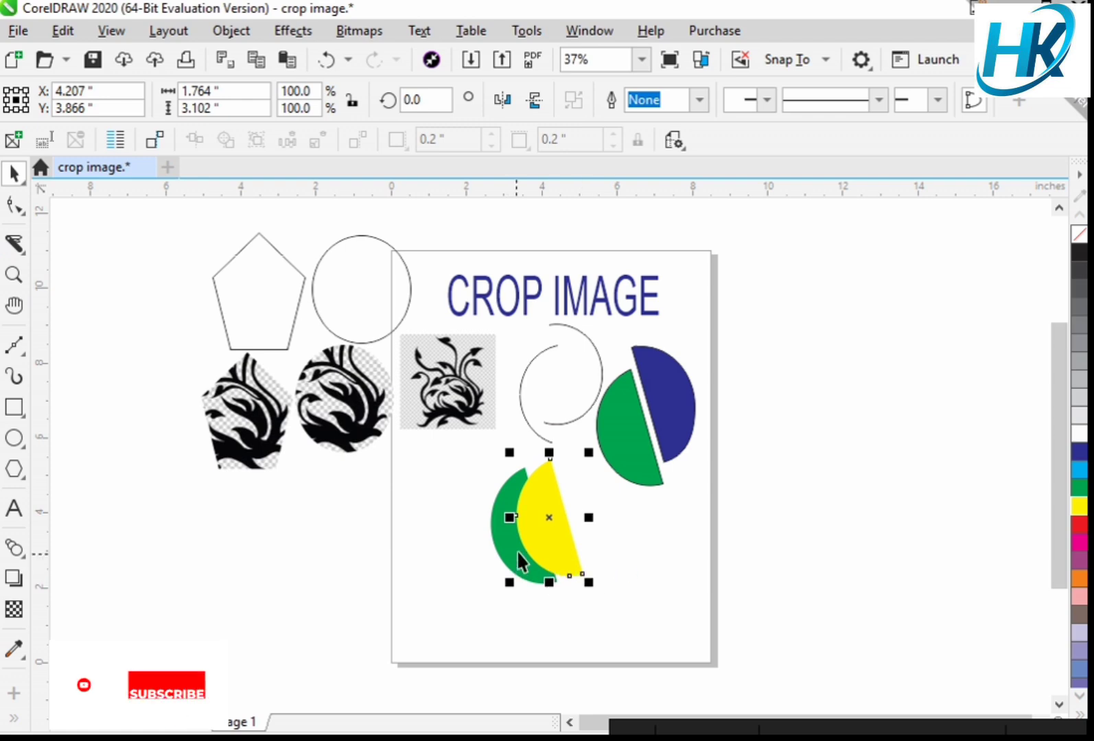
drag(542, 538, 535, 595)
click(1078, 578)
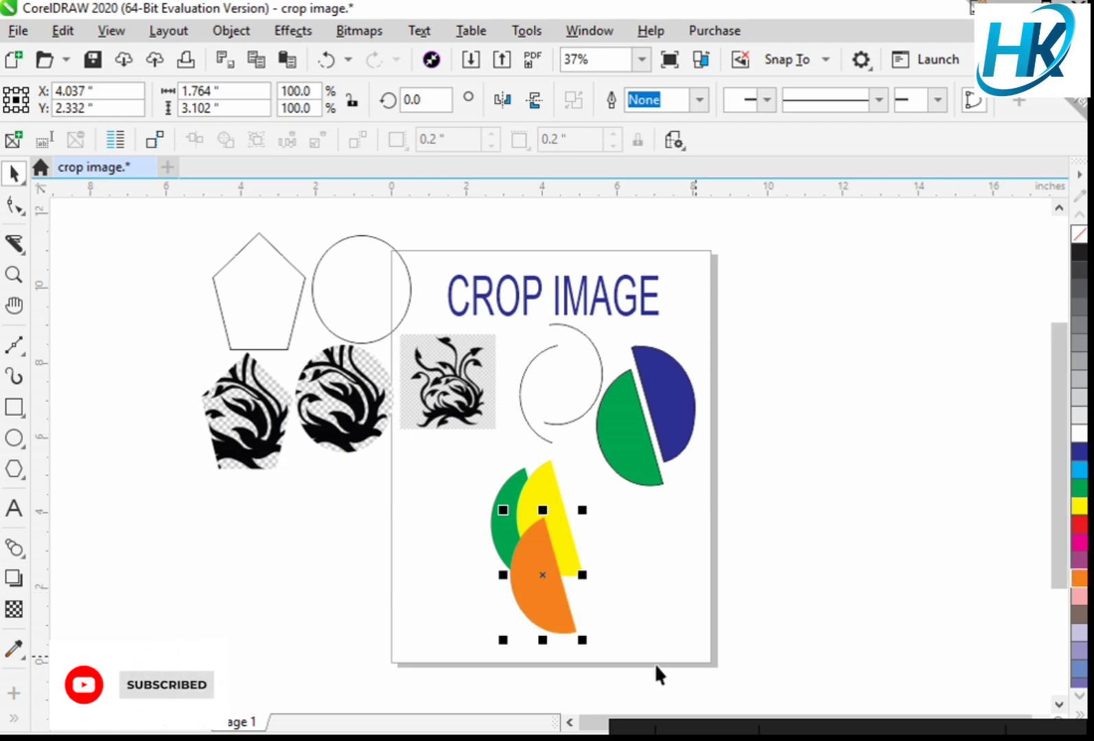
- Make Virtual Segment Delete the active cutting tool
click(20, 256)
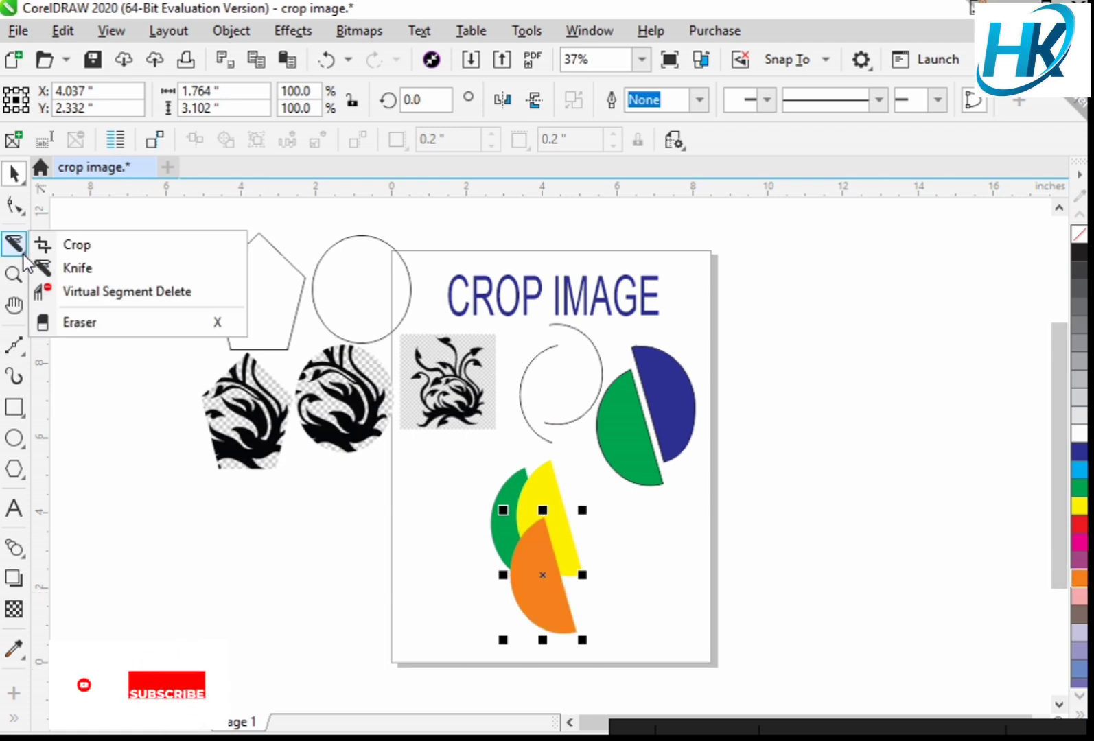
click(84, 296)
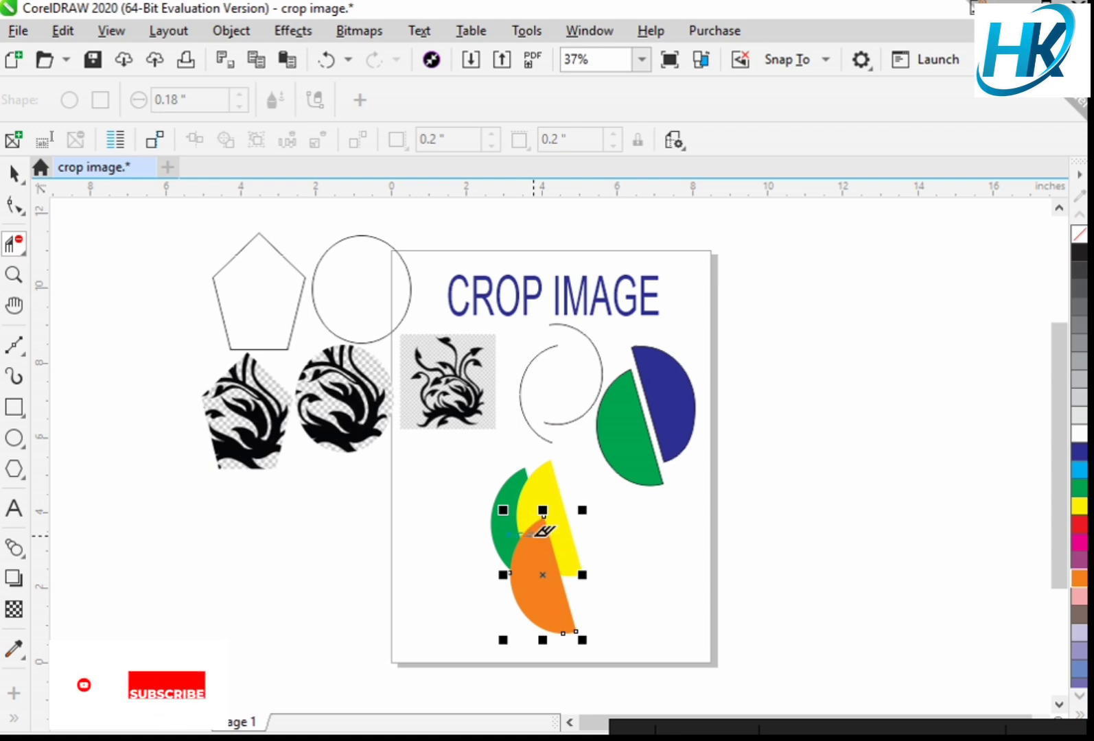
- Try Virtual Segment Delete on the overlapping yellow and orange half-ellipses, undoing each deletion
click(546, 532)
key(ctrl+z)
click(535, 498)
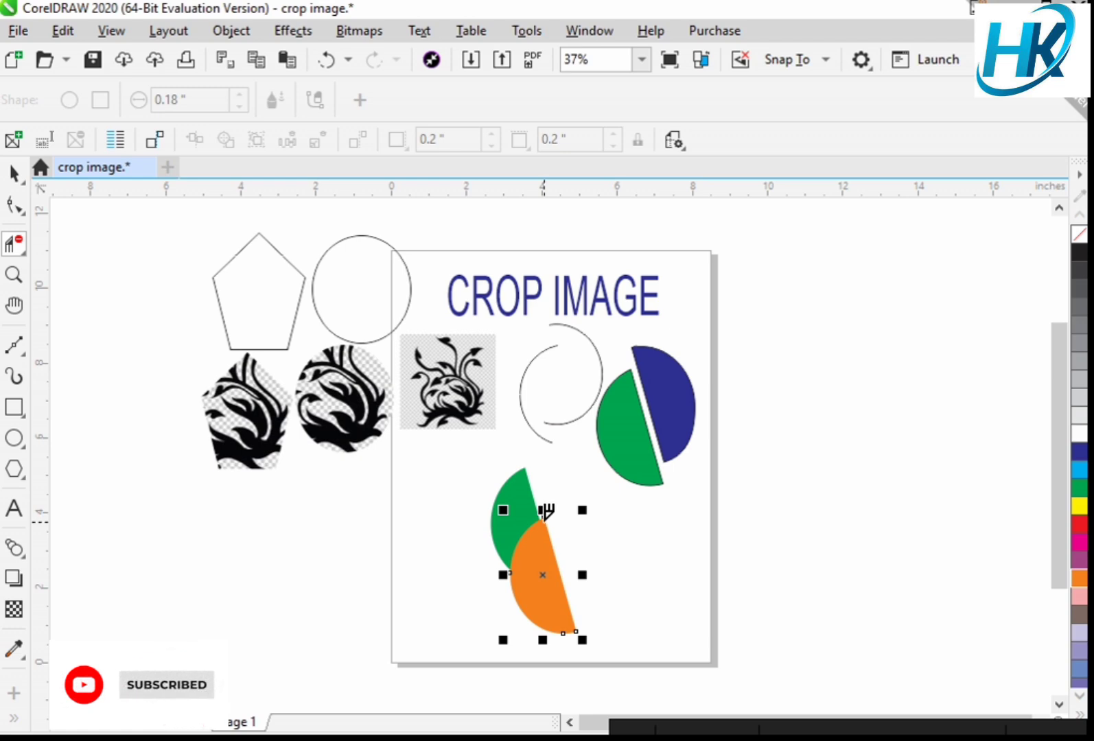
key(ctrl+z)
- Draw overlapping ellipses of about 1.6 by 2.2 and 1.4 by 2.0 inches beside the coloured halves and remove their inner overlapping segments with Virtual Segment Delete
click(13, 437)
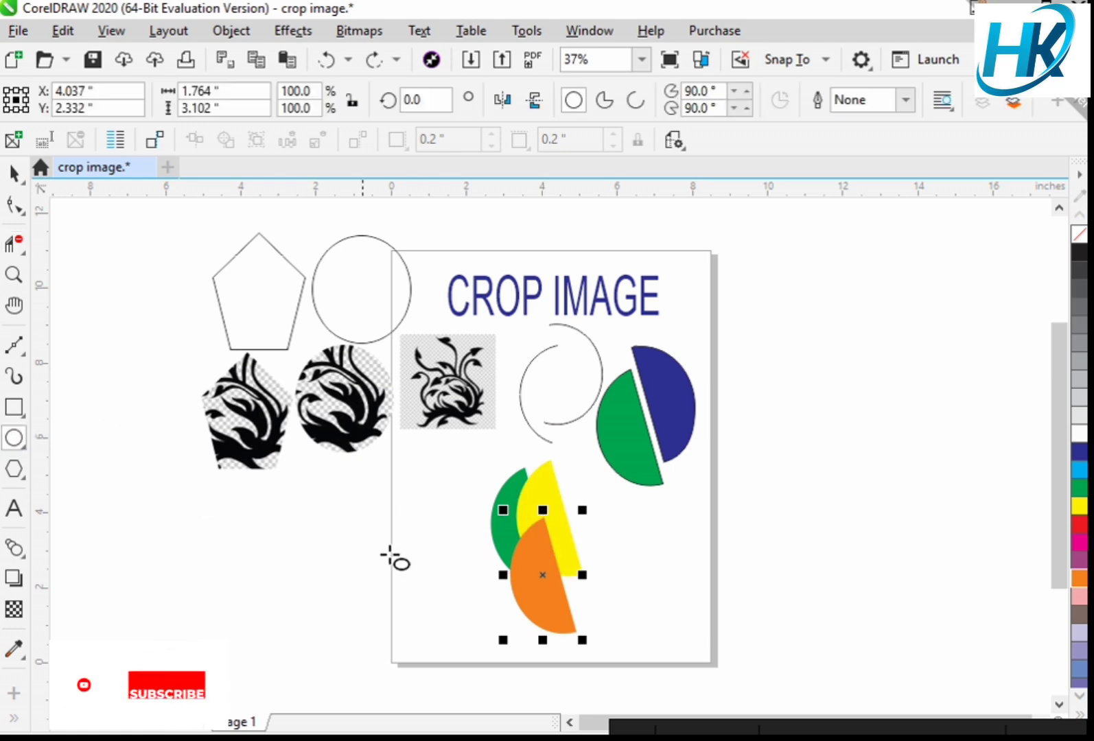
drag(376, 494, 439, 576)
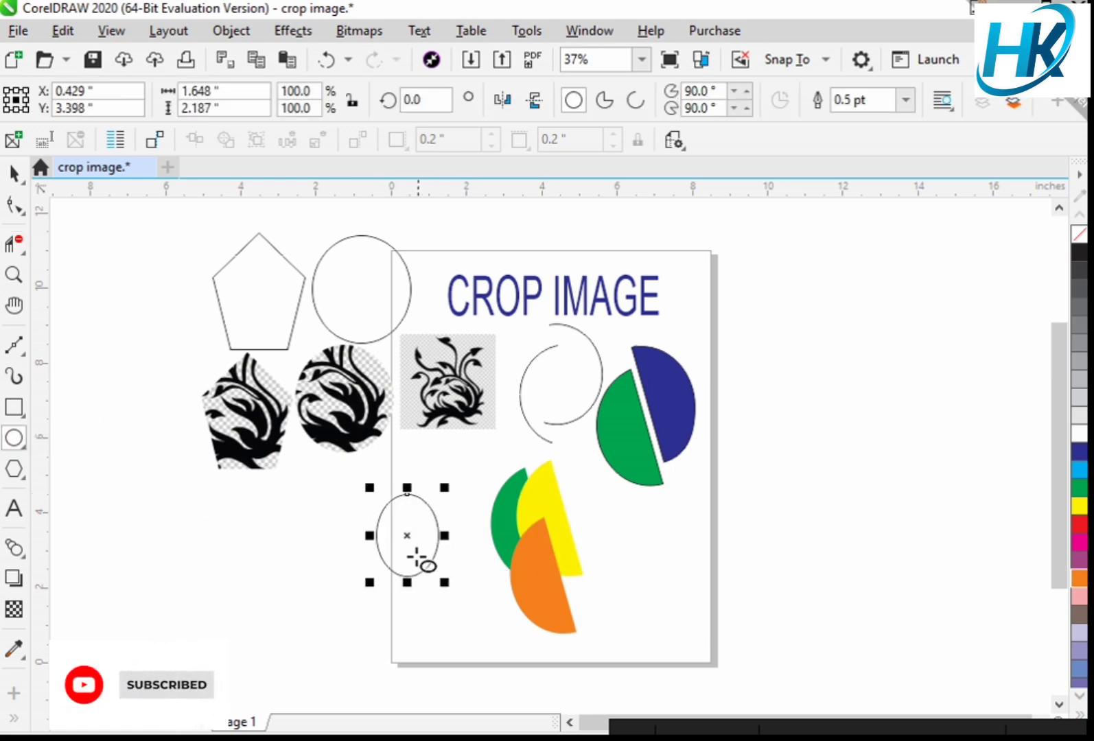
drag(406, 535, 460, 610)
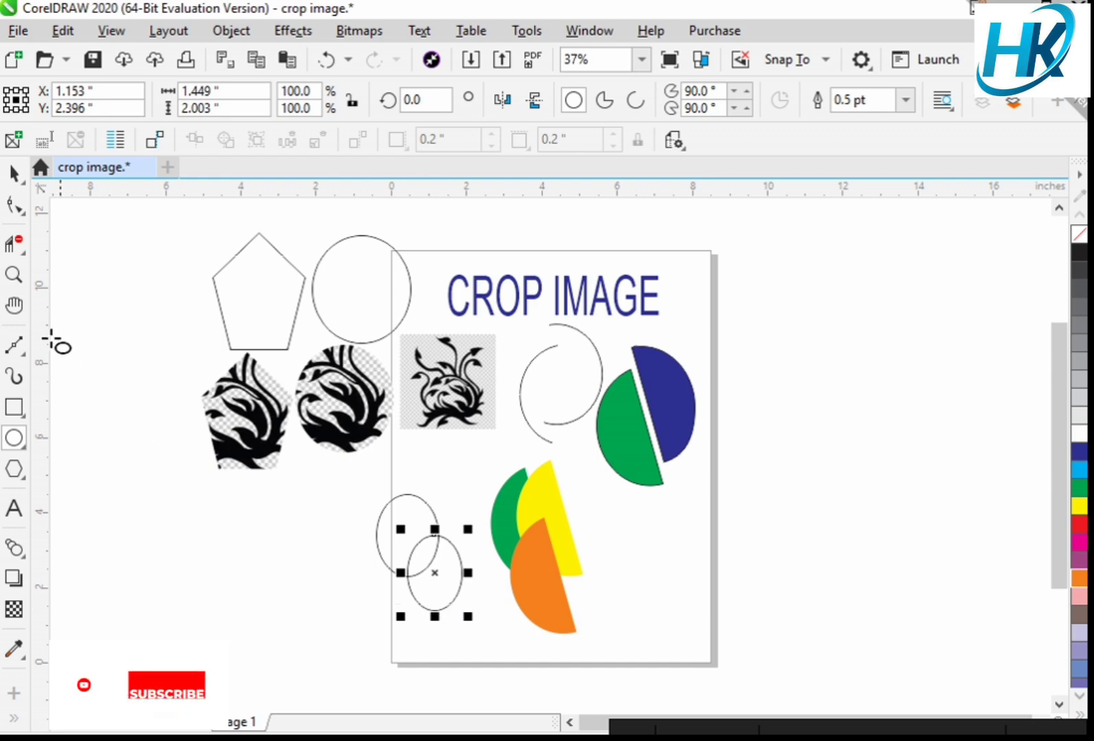
click(16, 245)
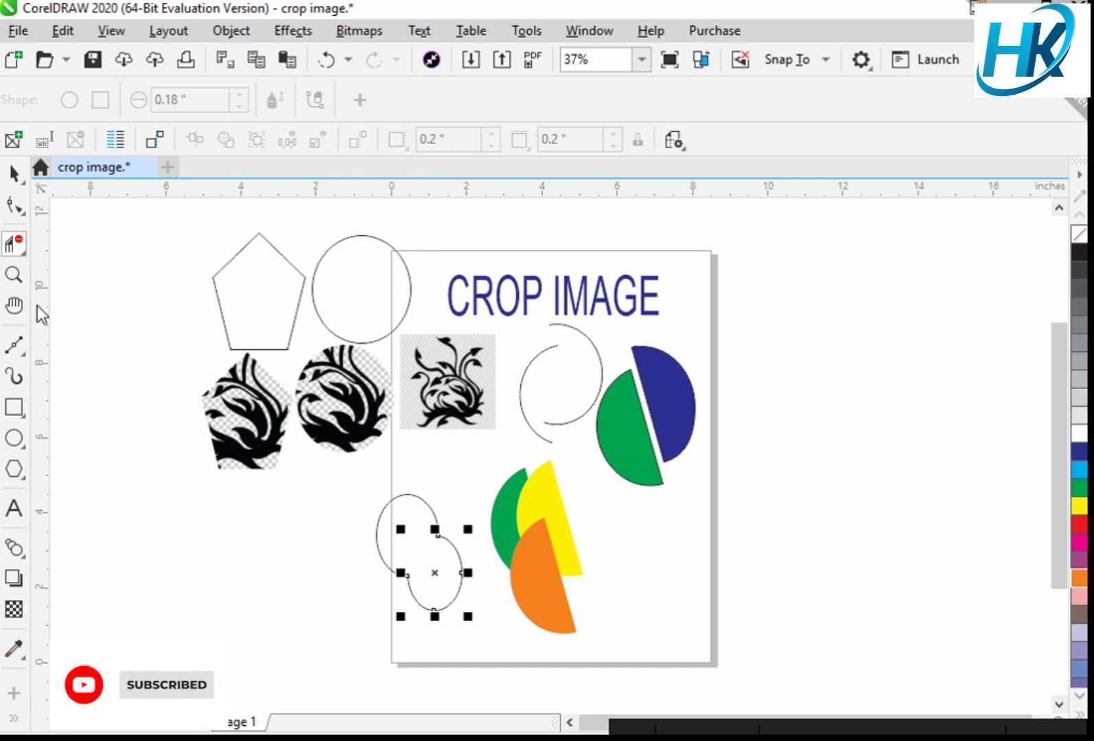
- Draw three overlapping ellipses at the page's lower right: one about 2.3 by 2.5 inches, a wide one above it, and one about 2.5 by 1.4 inches
click(13, 438)
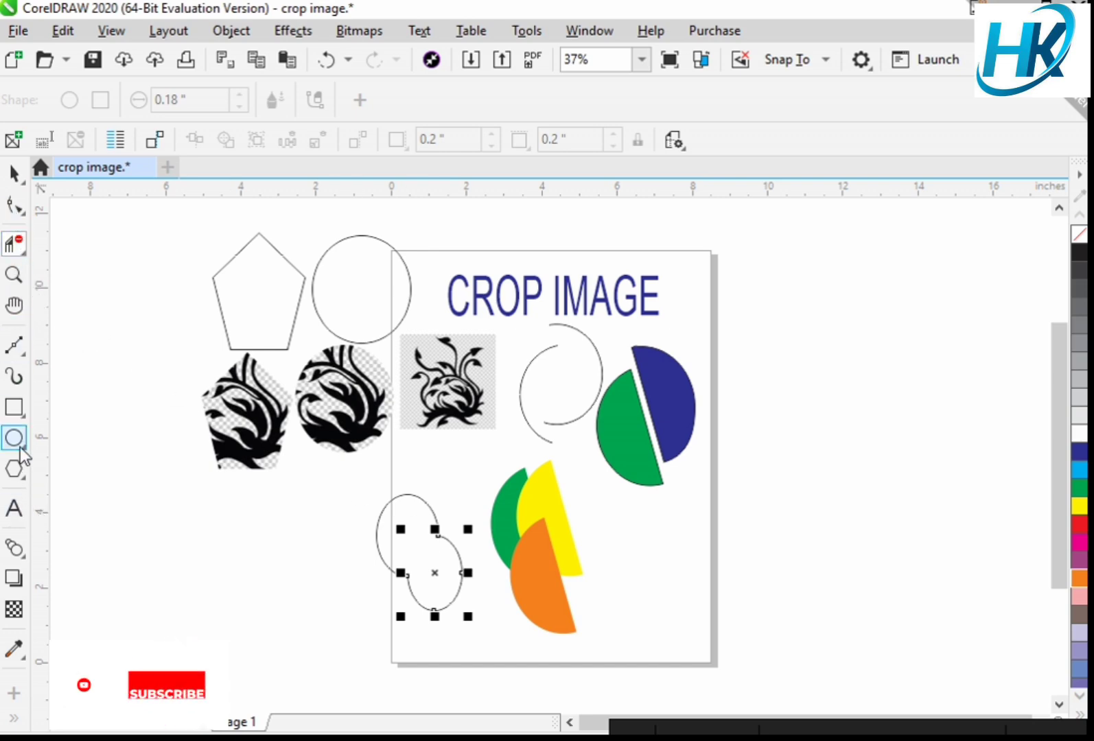
drag(614, 523, 712, 629)
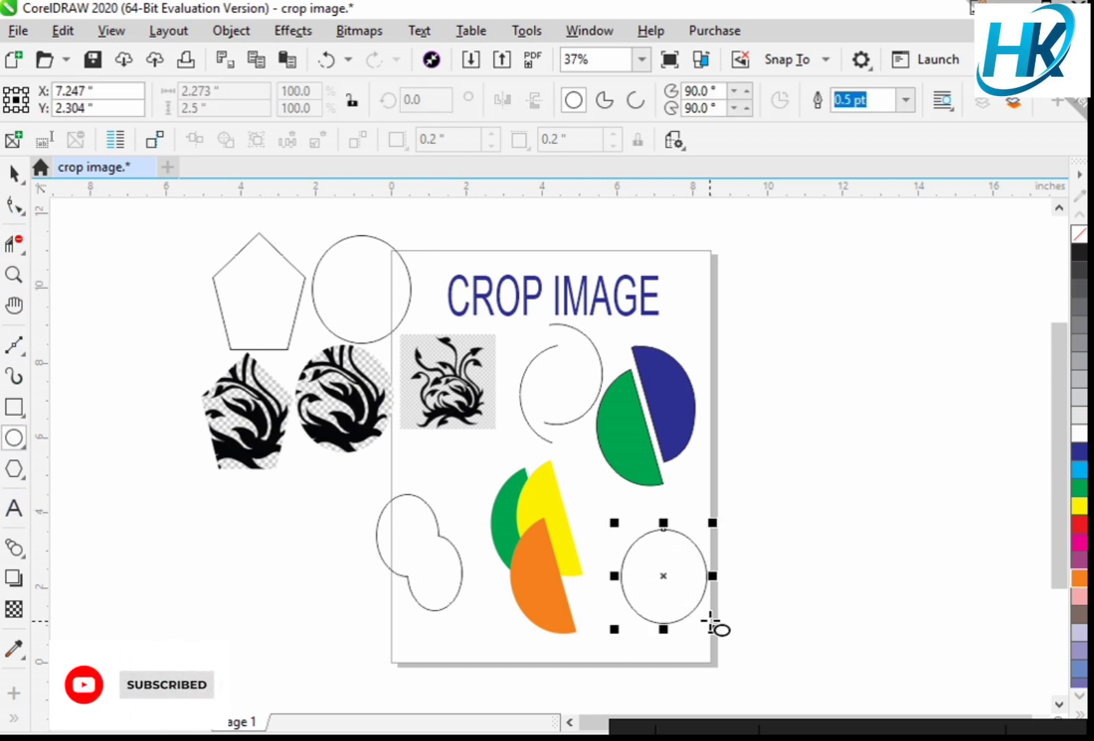
mouse_move(619, 513)
mouse_down()
mouse_move(674, 587)
mouse_move(727, 578)
mouse_up()
mouse_move(773, 545)
mouse_down()
mouse_move(708, 604)
mouse_move(666, 609)
mouse_up()
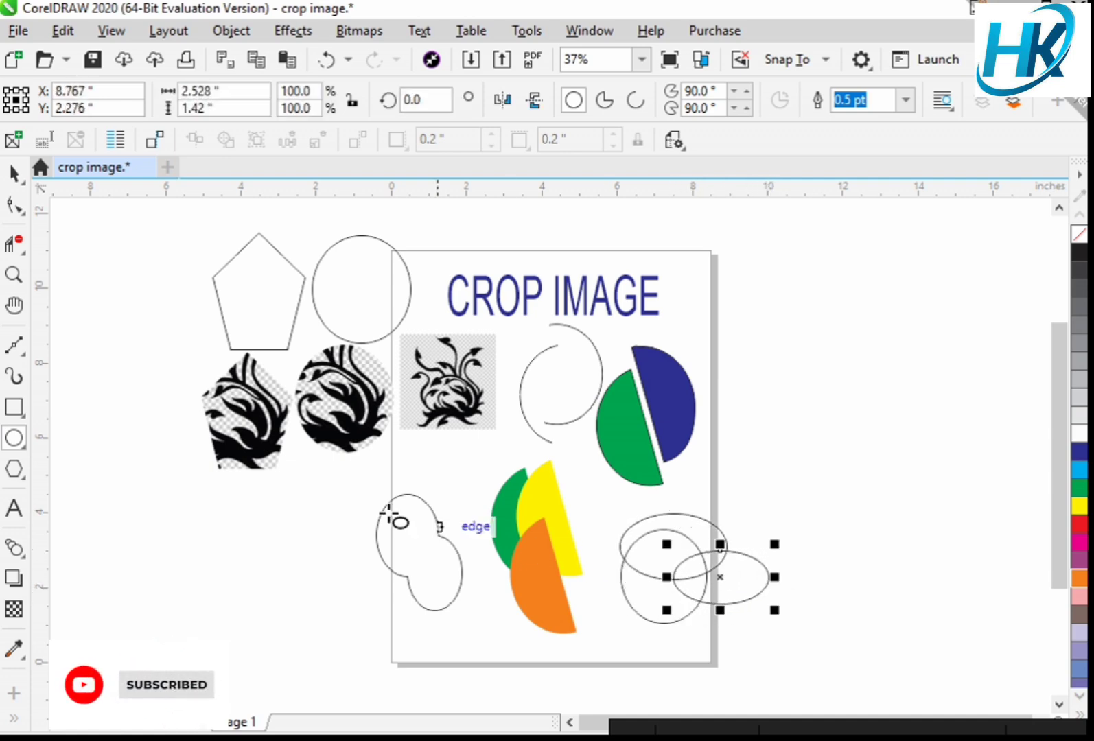
- Remove the inner overlapping segments of the three ellipses at the page's lower right with Virtual Segment Delete
click(13, 243)
mouse_move(697, 545)
mouse_down()
mouse_move(700, 577)
mouse_move(659, 581)
mouse_move(671, 593)
mouse_move(684, 586)
mouse_up()
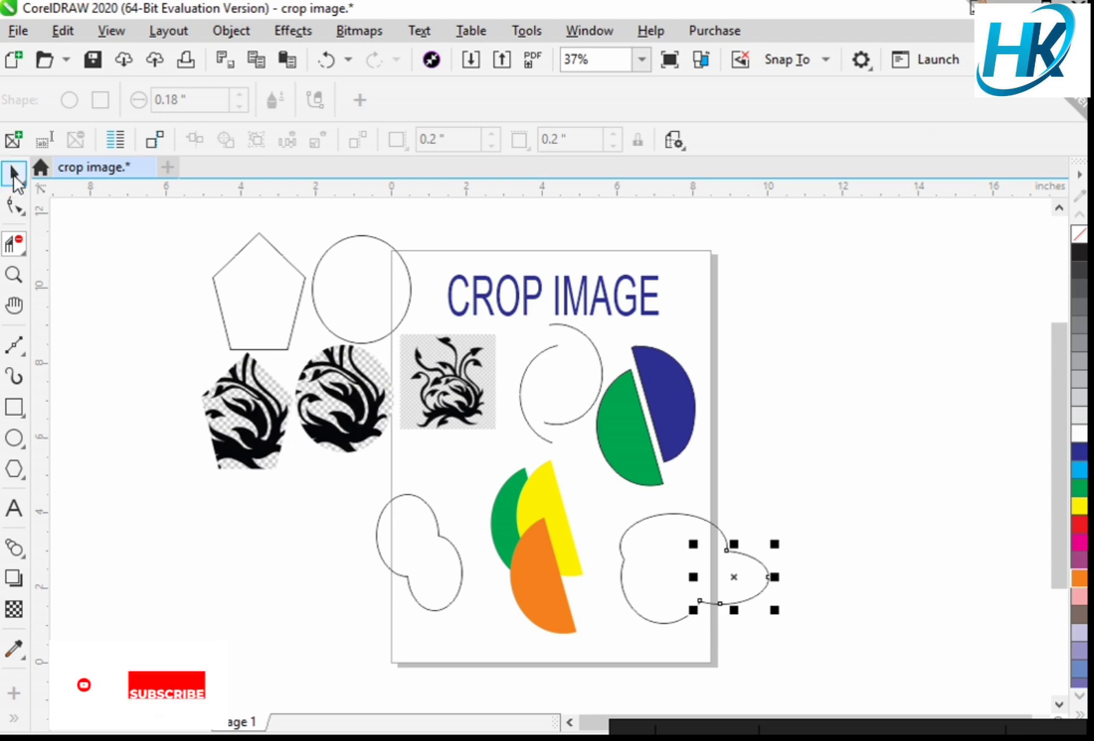
click(14, 175)
- Group the three trimmed ellipse pieces and move the outline off the page, below the pentagon- and circle-cropped images
click(795, 528)
drag(796, 505, 611, 634)
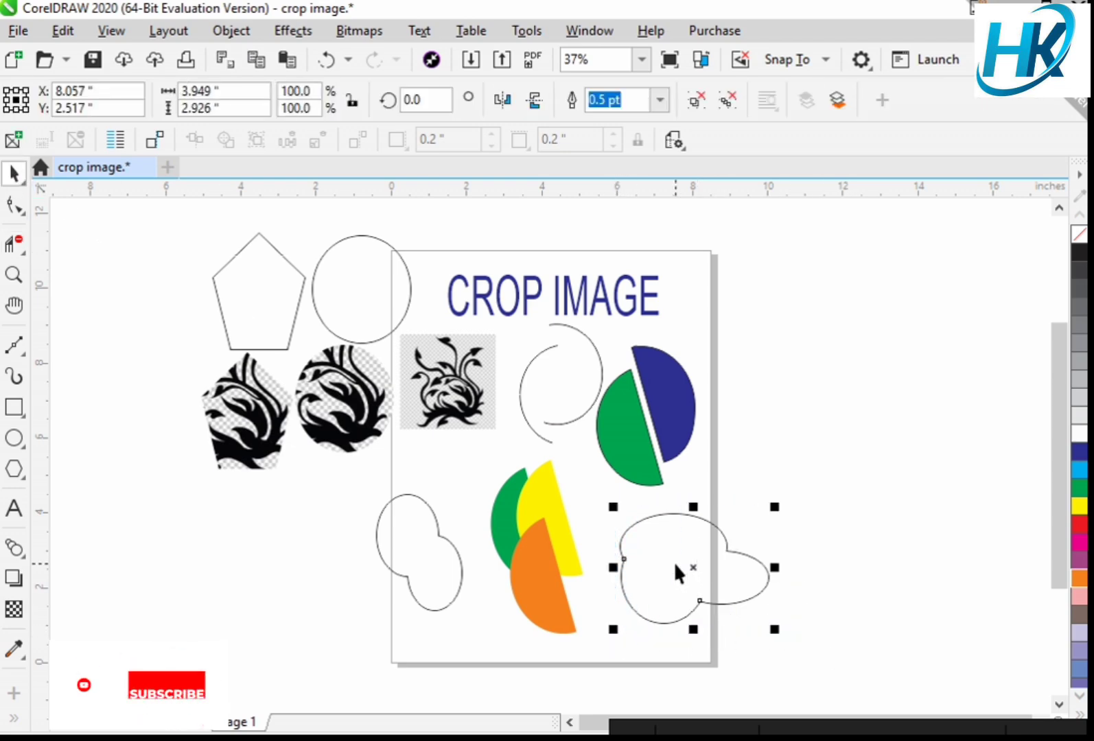
click(676, 570)
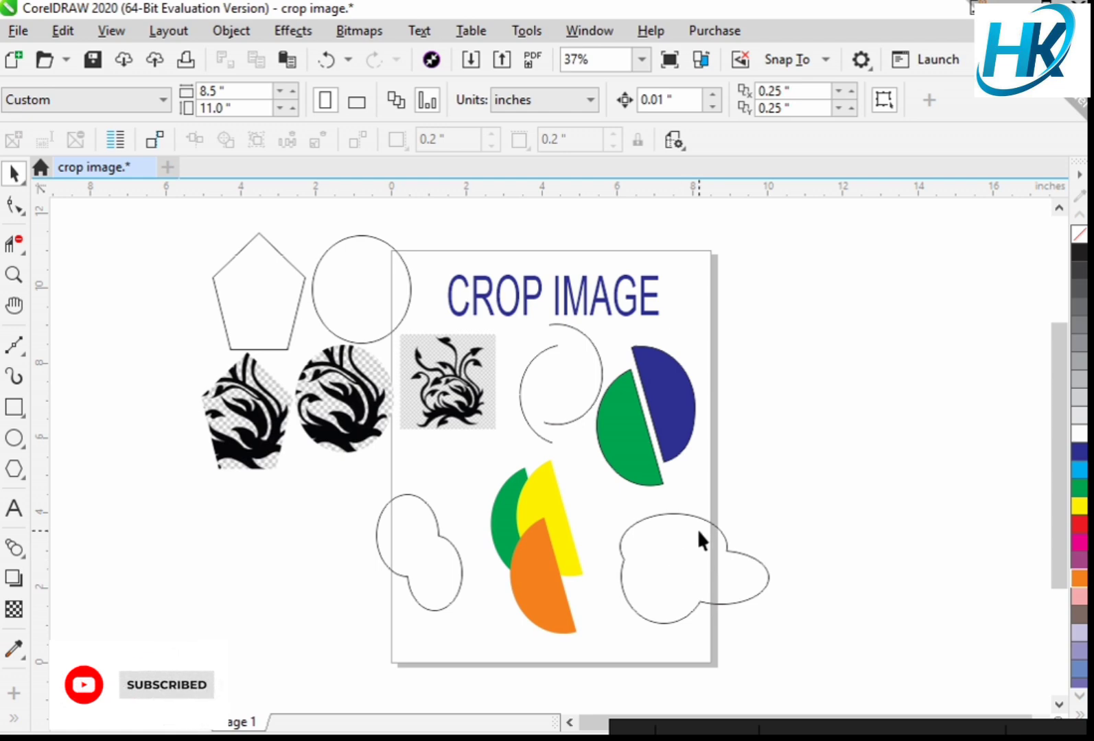
drag(701, 527, 310, 484)
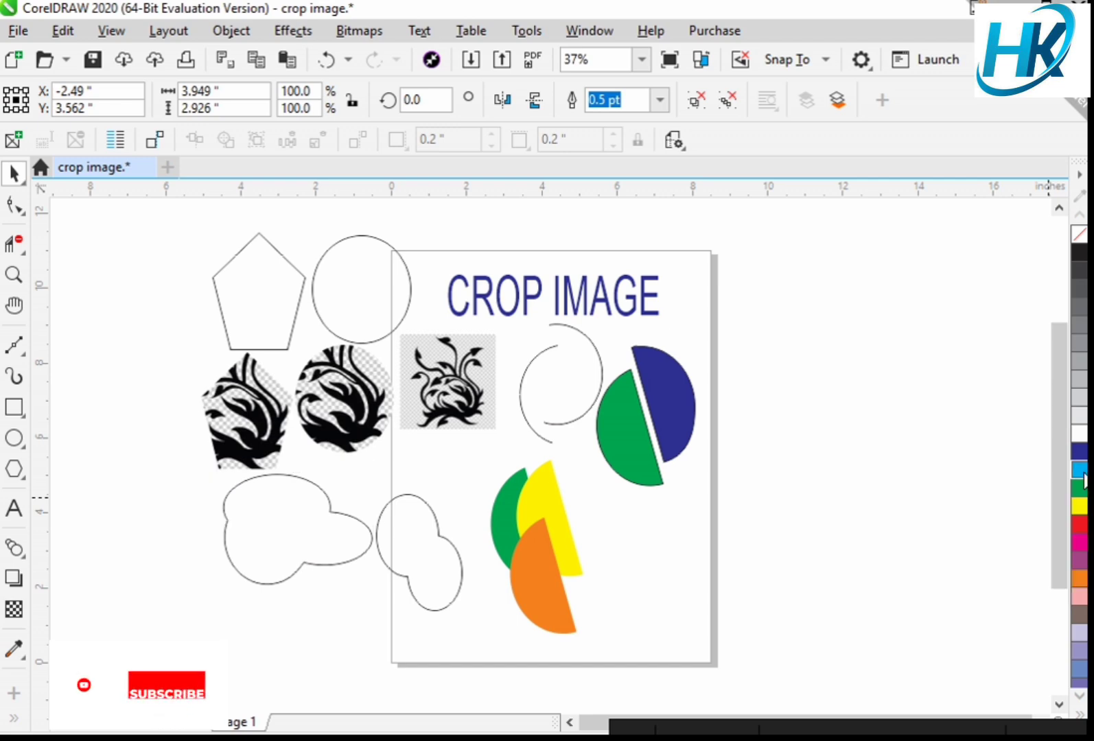
- Give the grouped three-lobed shape a cyan outline
click(324, 549)
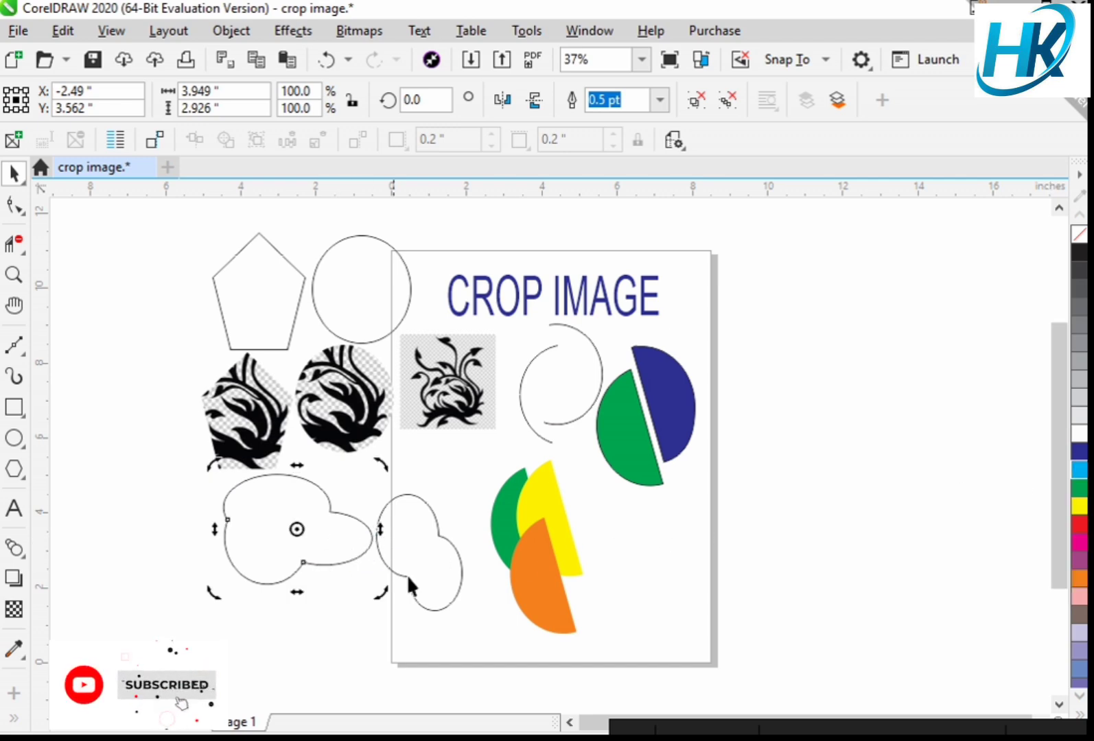
click(334, 542)
click(339, 549)
click(328, 537)
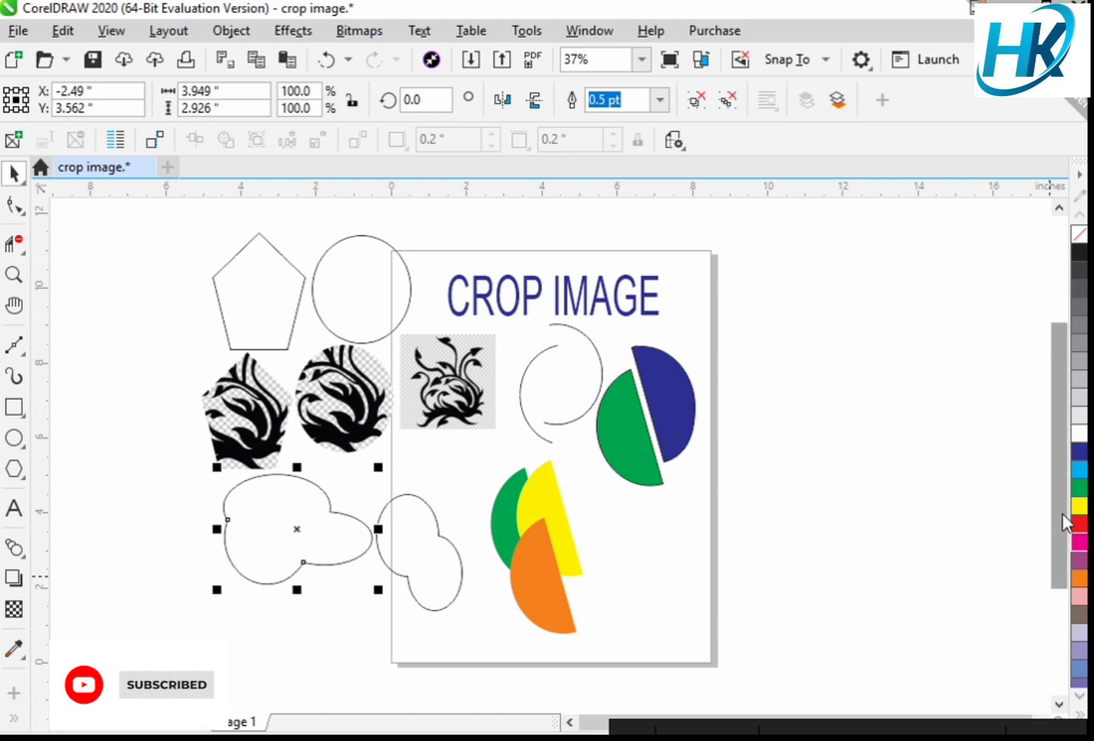
right_click(1079, 472)
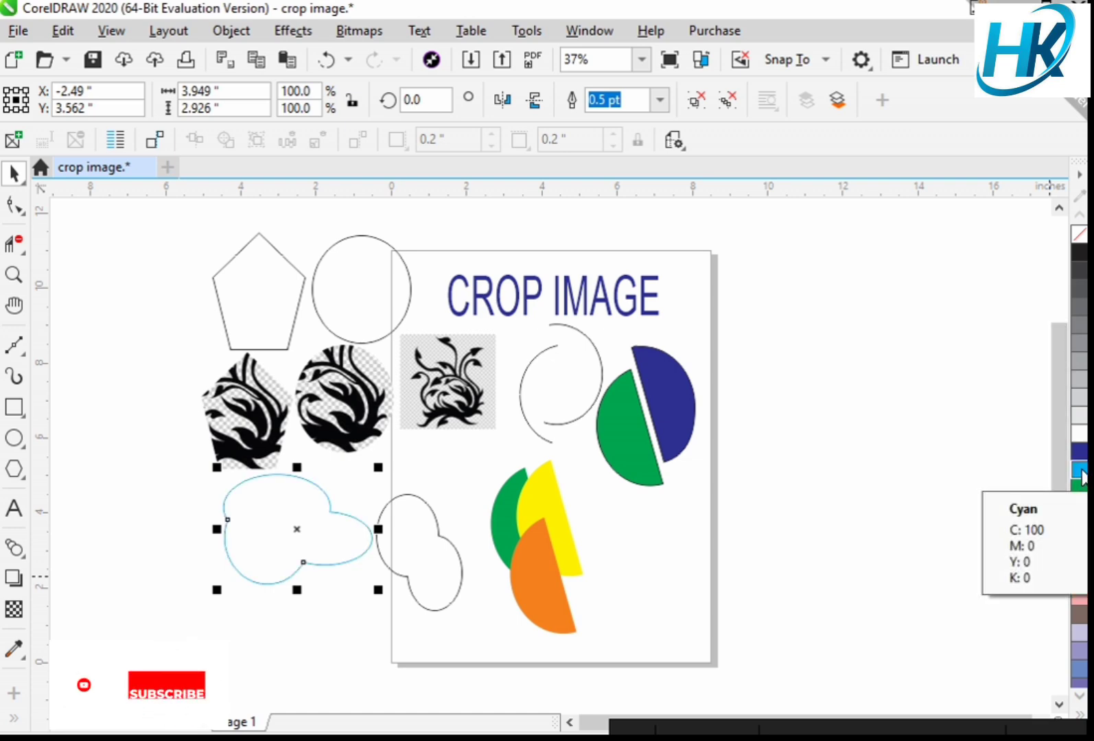
- Shrink the cyan shape to about 2.6 by 1.9 inches and place it beneath the circle-cropped image
click(313, 549)
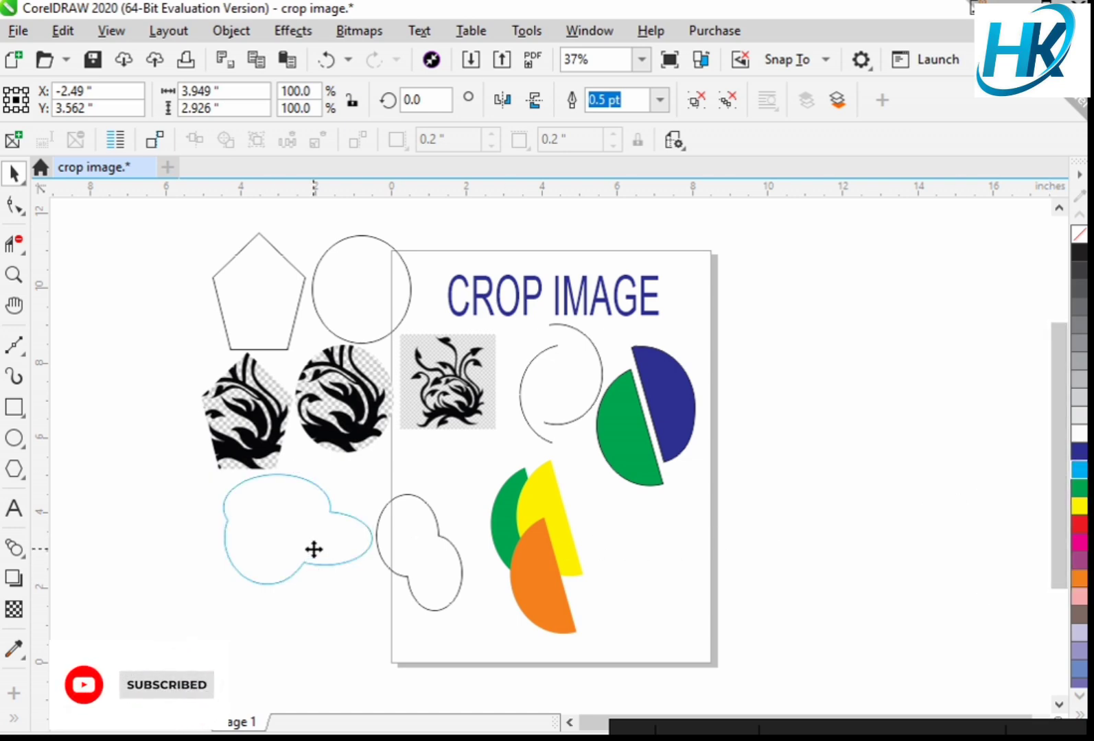
drag(313, 549, 762, 410)
click(748, 398)
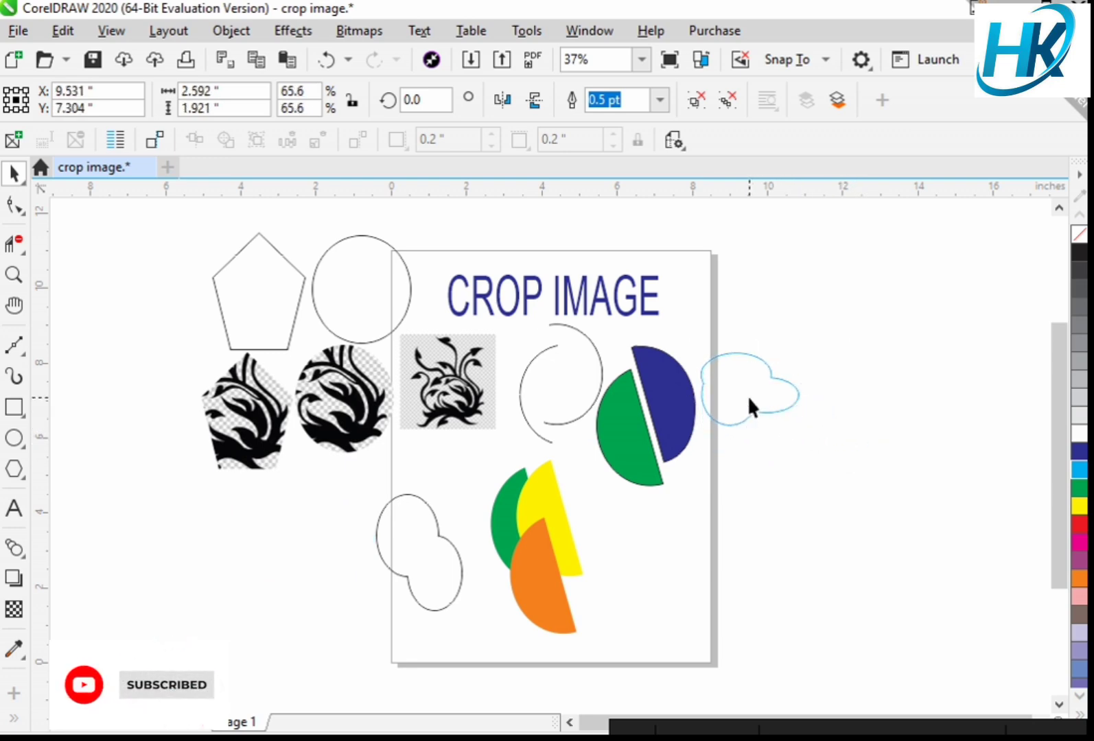
click(732, 354)
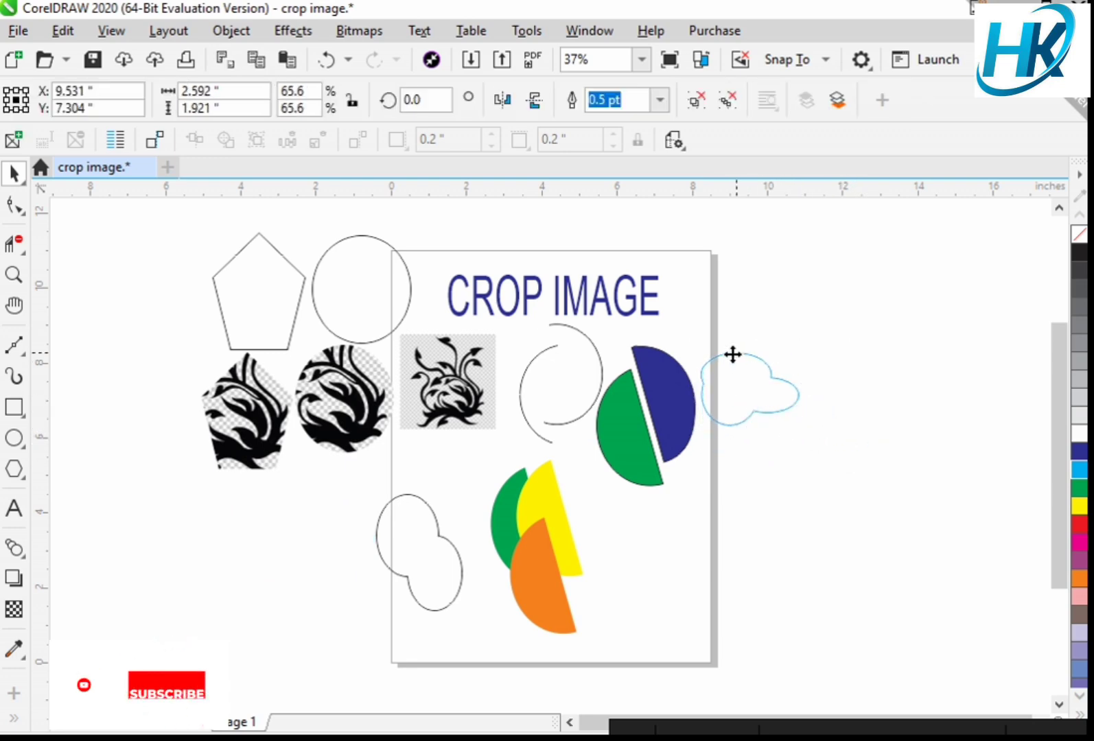
drag(732, 354, 309, 472)
- Delete both remaining arcs of the two-ellipse outline at the page's left edge
click(408, 522)
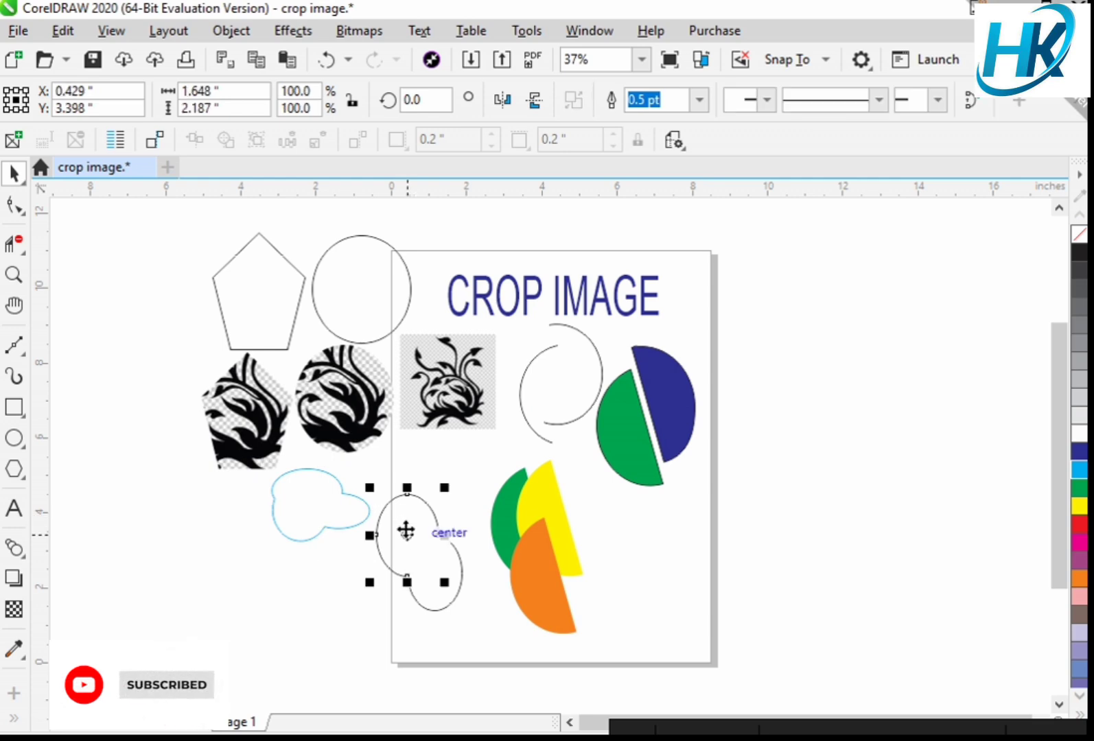
click(418, 559)
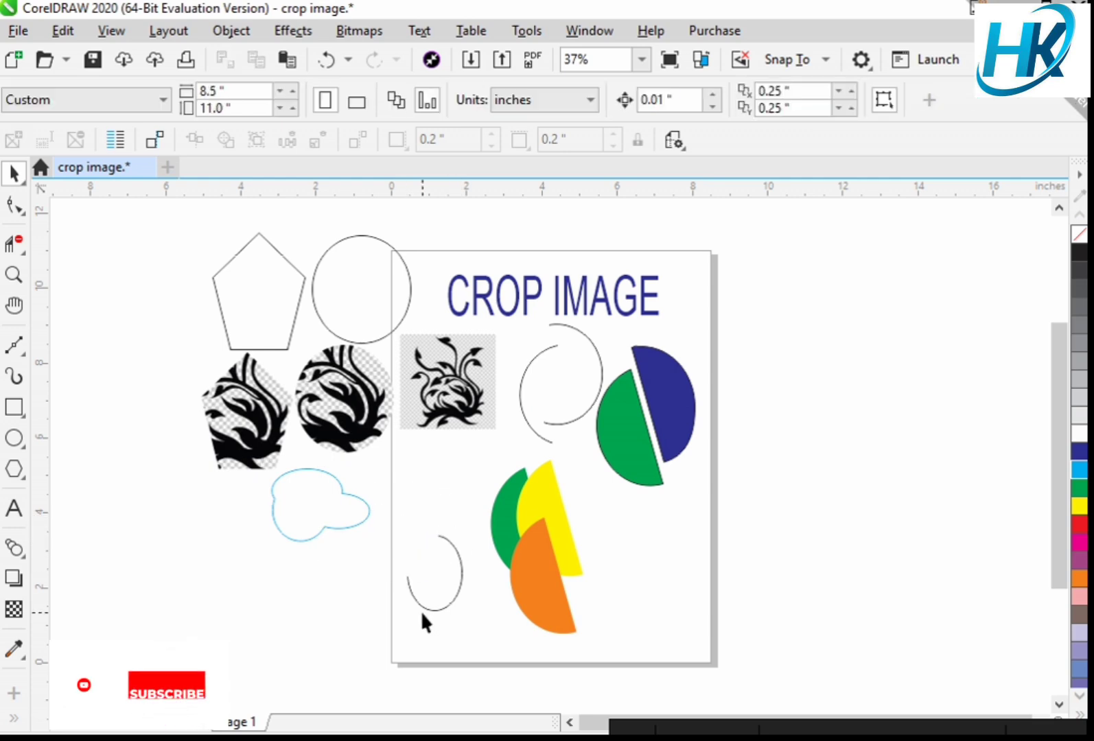
click(434, 588)
key(Delete)
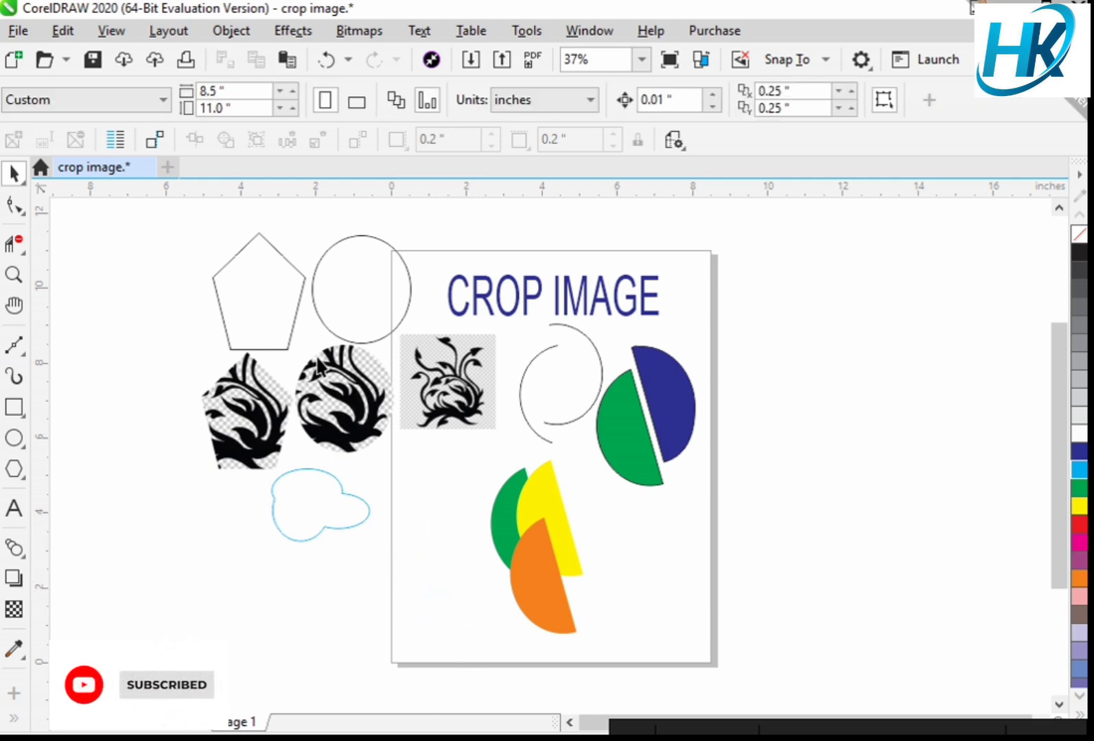
- Erase notches into the separated green and blue halves and strokes across the overlapping coloured halves using the Eraser with a round 0.18-inch nib
click(21, 250)
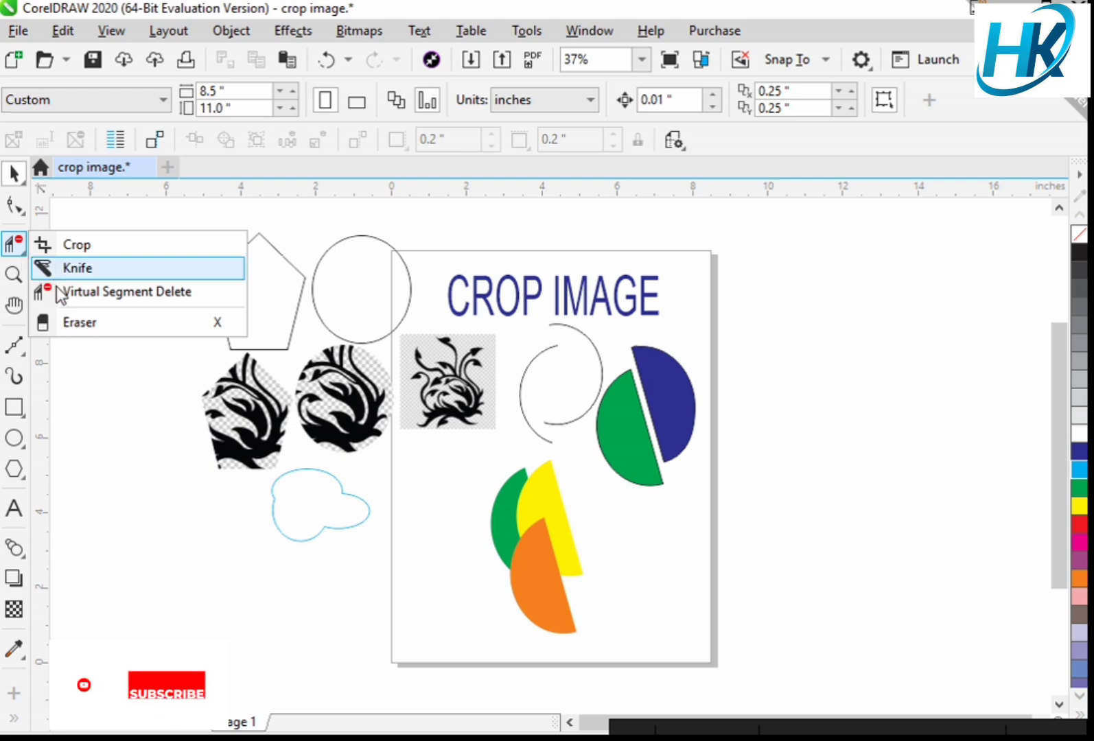
click(80, 321)
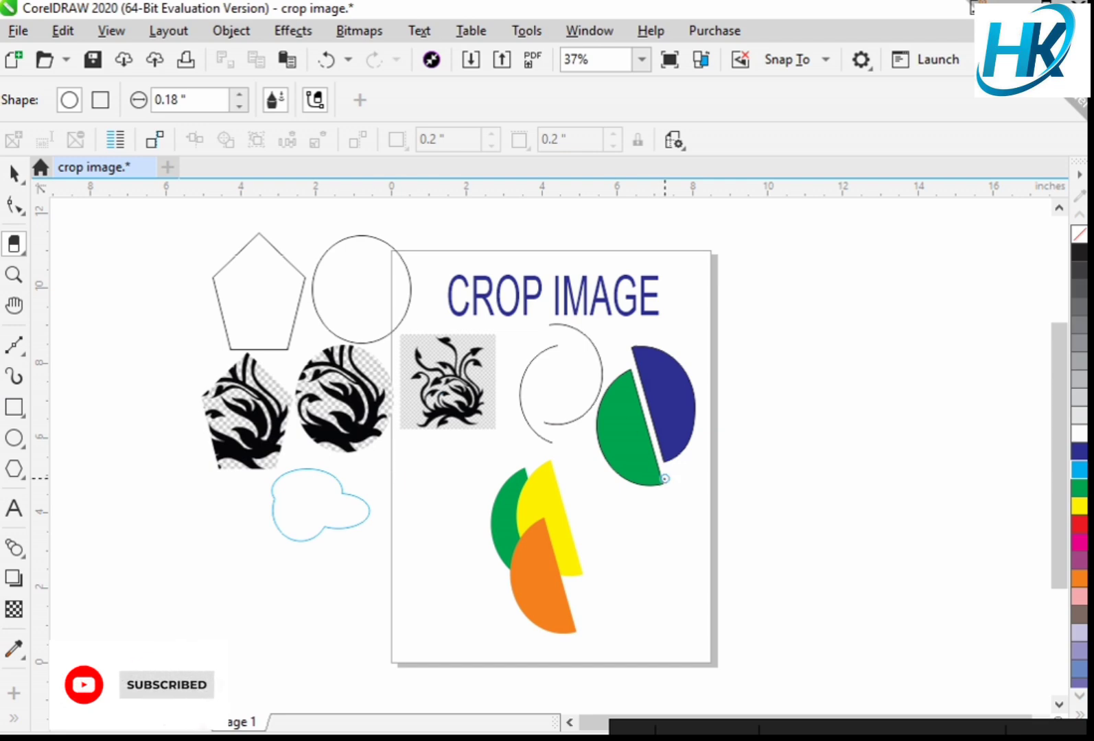
drag(631, 459, 618, 503)
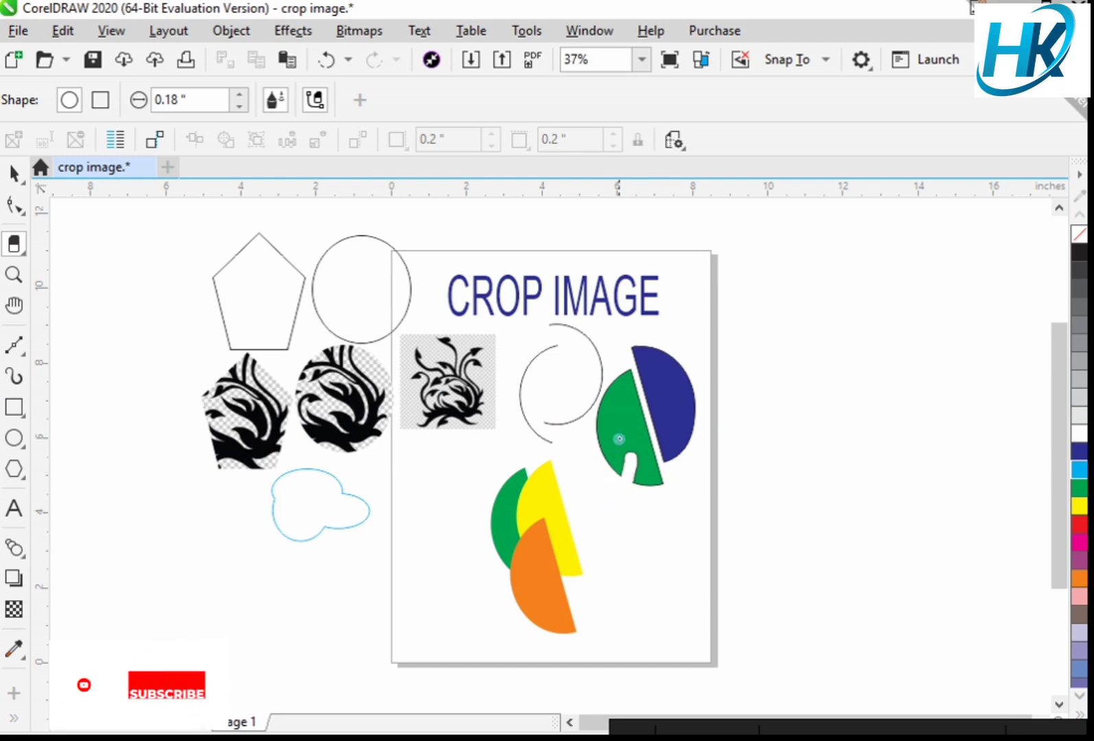
click(618, 438)
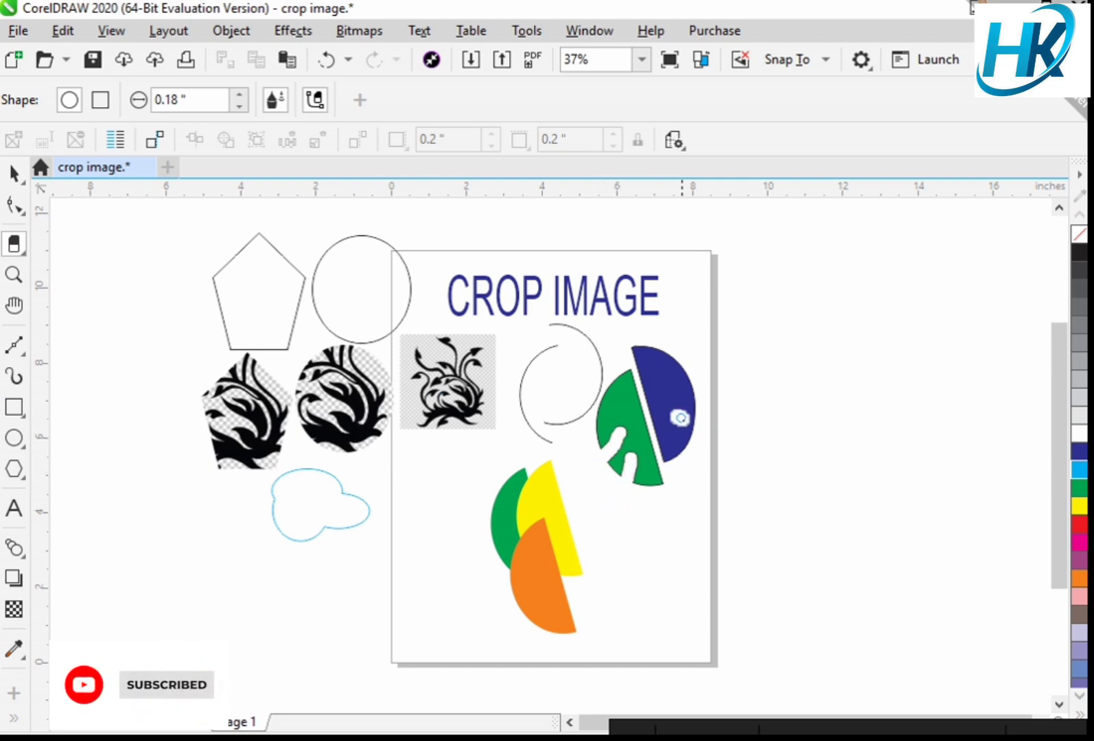
mouse_move(695, 365)
mouse_down()
mouse_move(655, 360)
mouse_move(600, 408)
mouse_up()
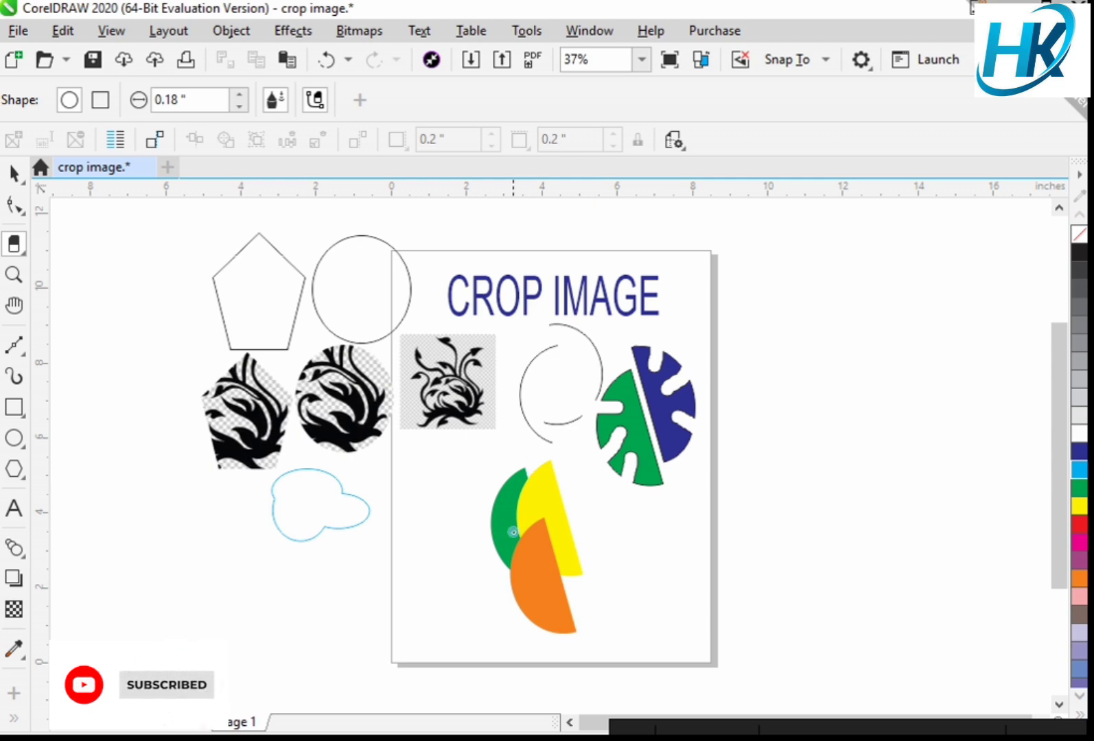
mouse_move(506, 508)
mouse_down()
mouse_move(544, 526)
mouse_move(535, 563)
mouse_move(513, 543)
mouse_up()
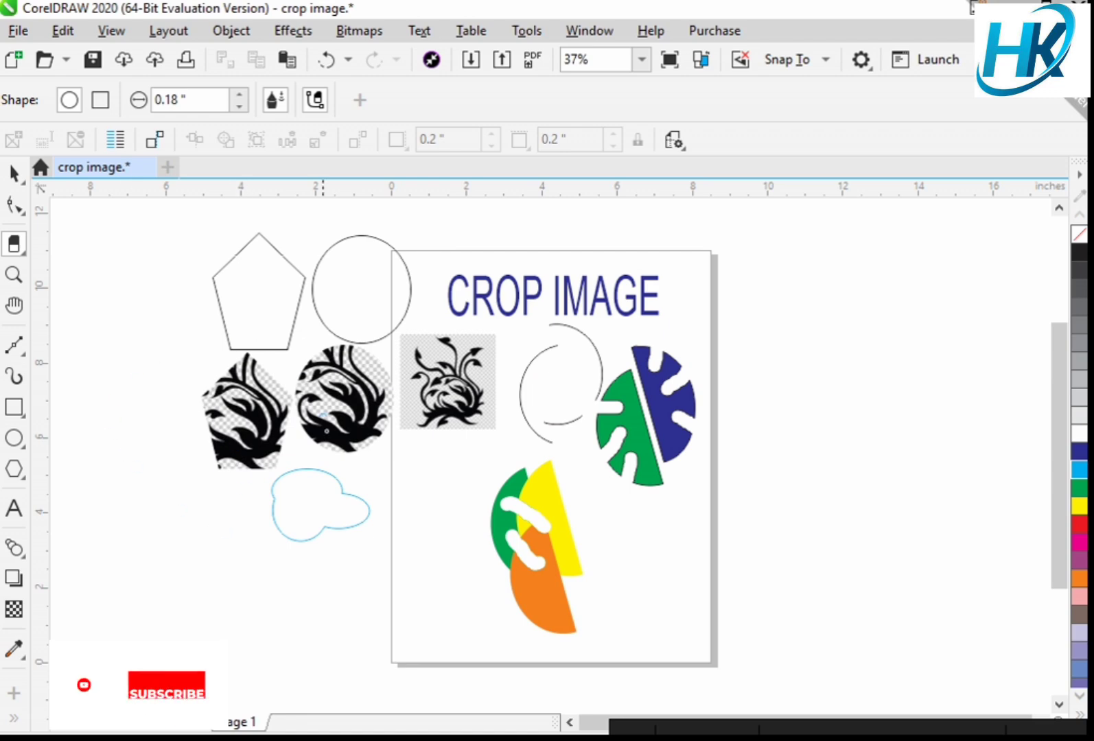
- Try erasing strokes across the floral images with the round nib and the square nib, undoing the strokes
drag(418, 367, 461, 420)
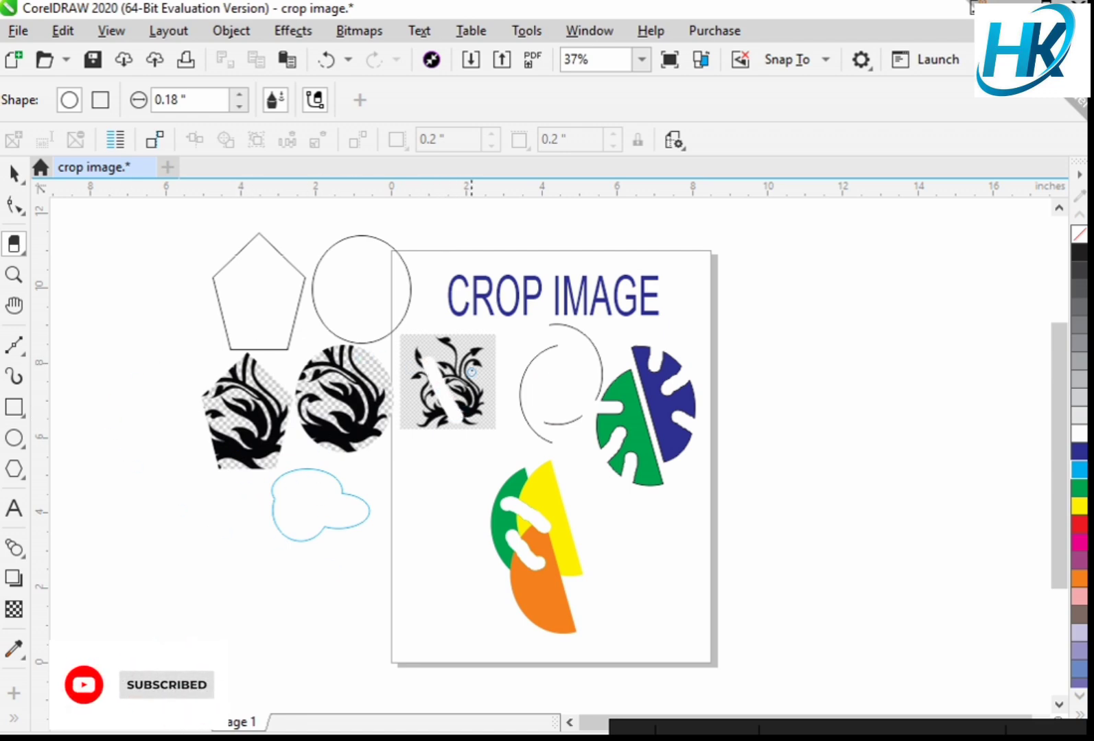
drag(464, 337, 482, 417)
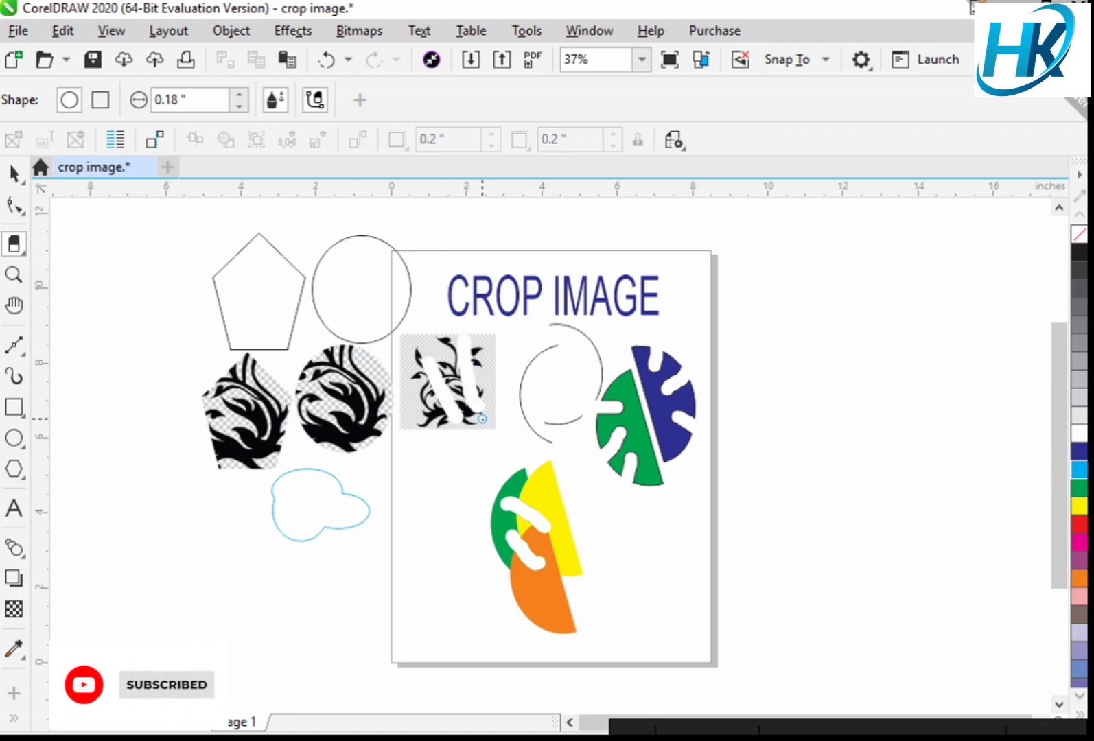
click(100, 99)
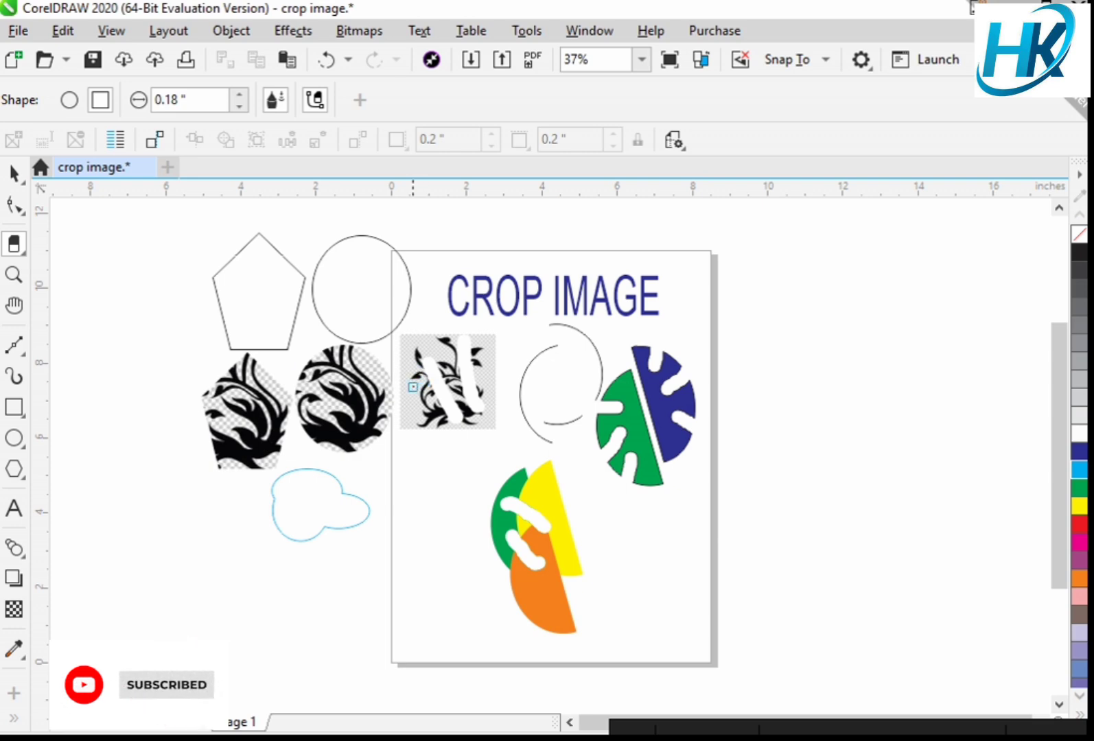
drag(412, 387, 424, 430)
mouse_move(310, 396)
mouse_down()
mouse_move(364, 414)
mouse_move(340, 425)
mouse_up()
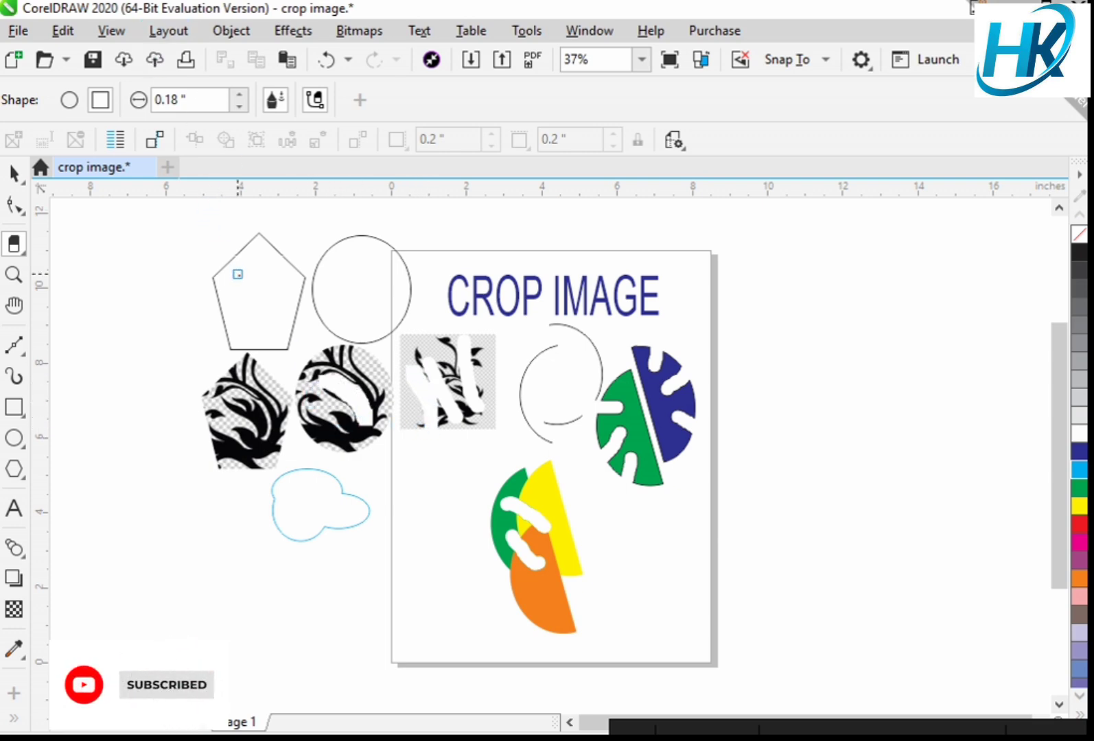
key(ctrl+z)
key(ctrl+z)
key(ctrl+z)
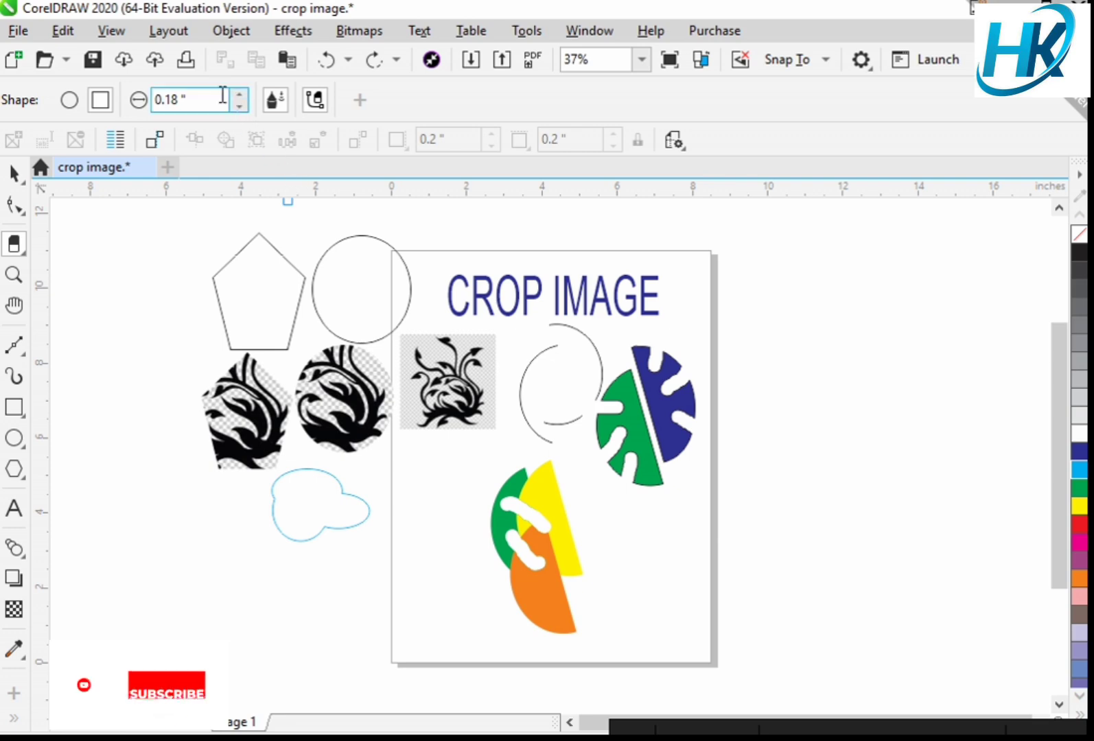
- Set the eraser to a round 0.09-inch nib and erase two diagonal strokes across the orange and yellow halves
click(69, 101)
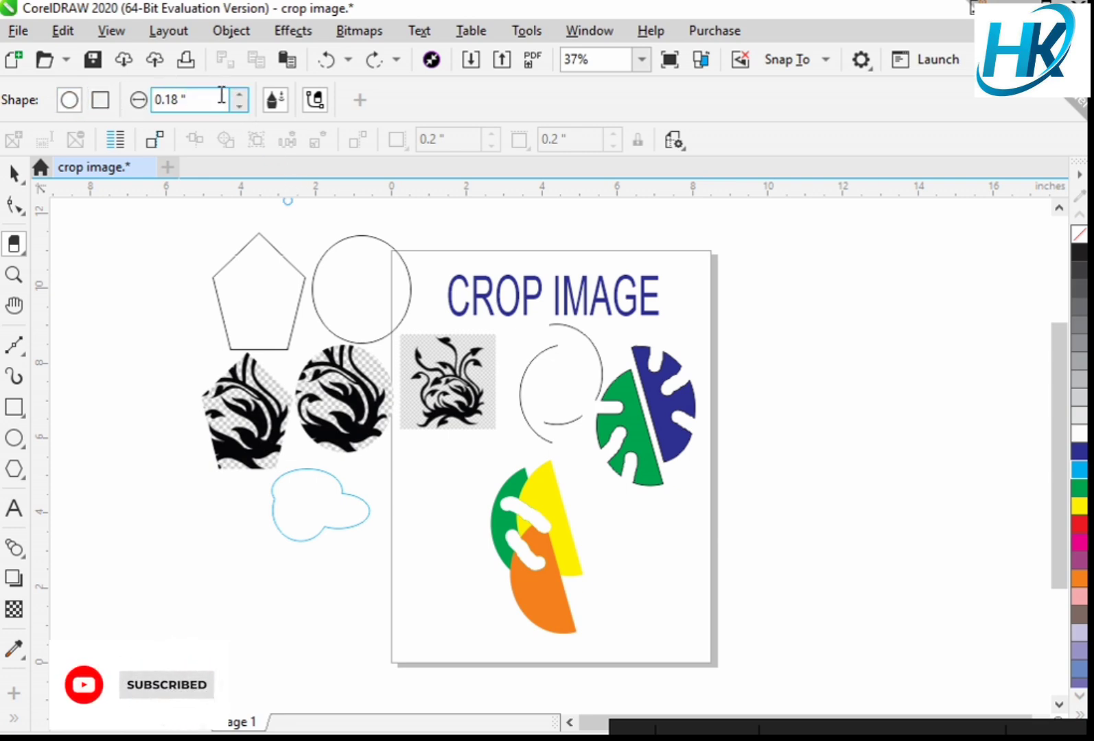
click(239, 106)
click(239, 107)
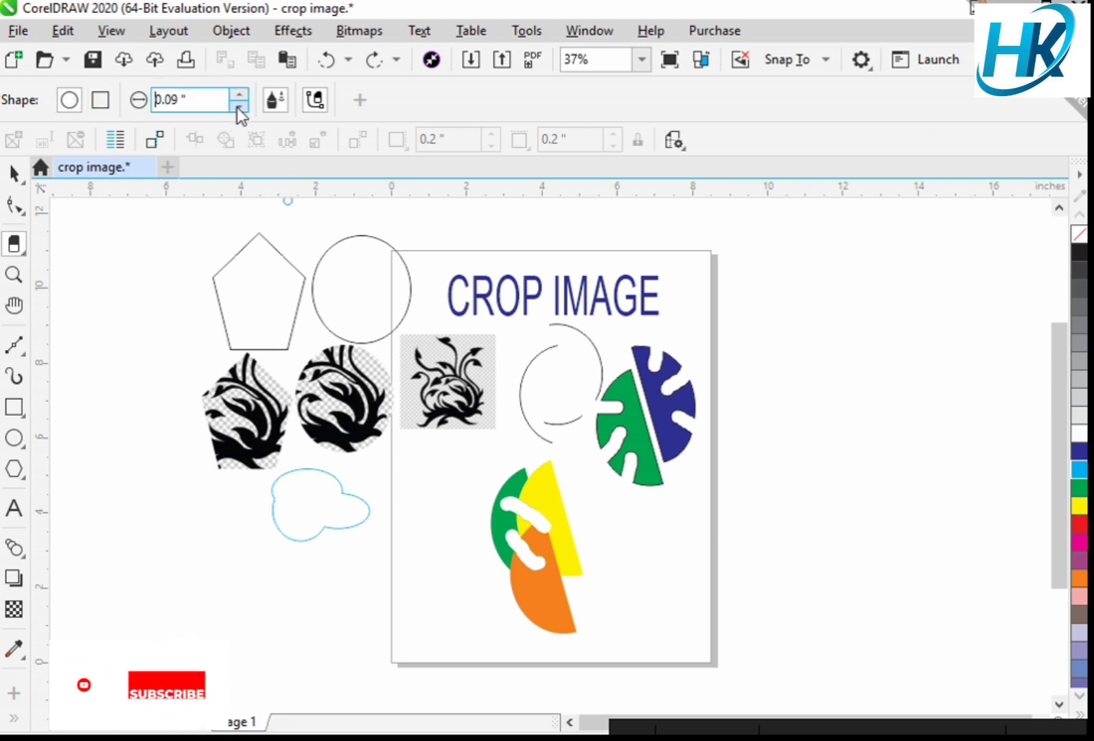
drag(530, 597, 553, 553)
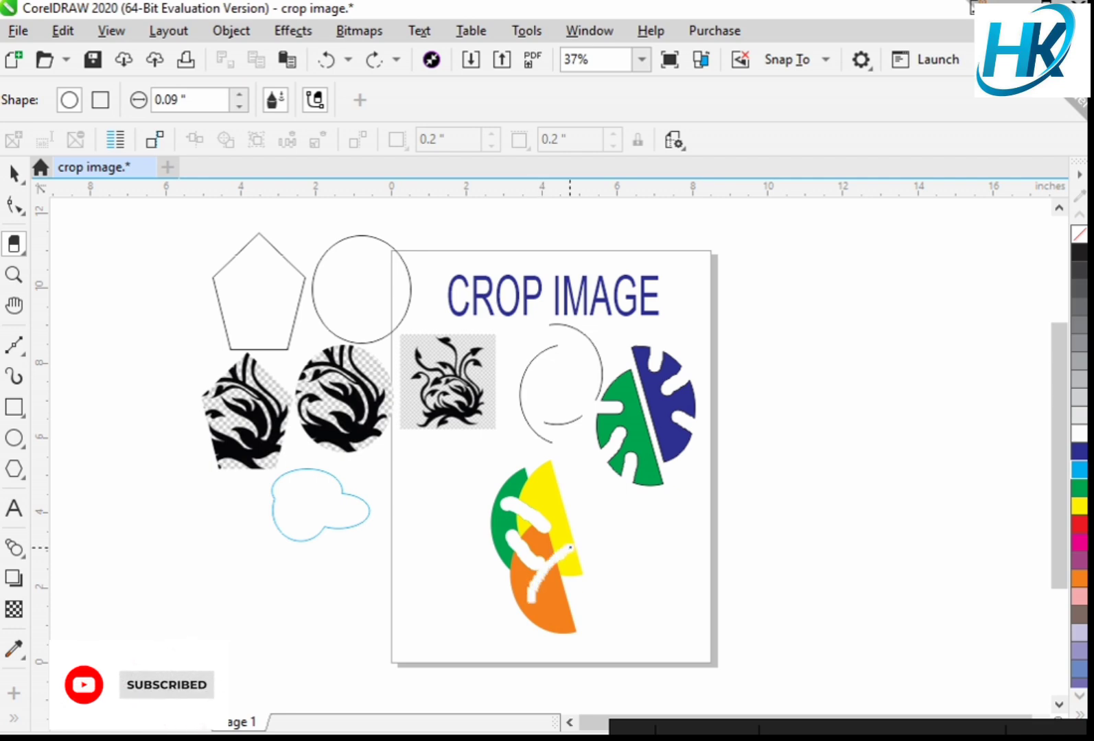
drag(547, 603, 578, 564)
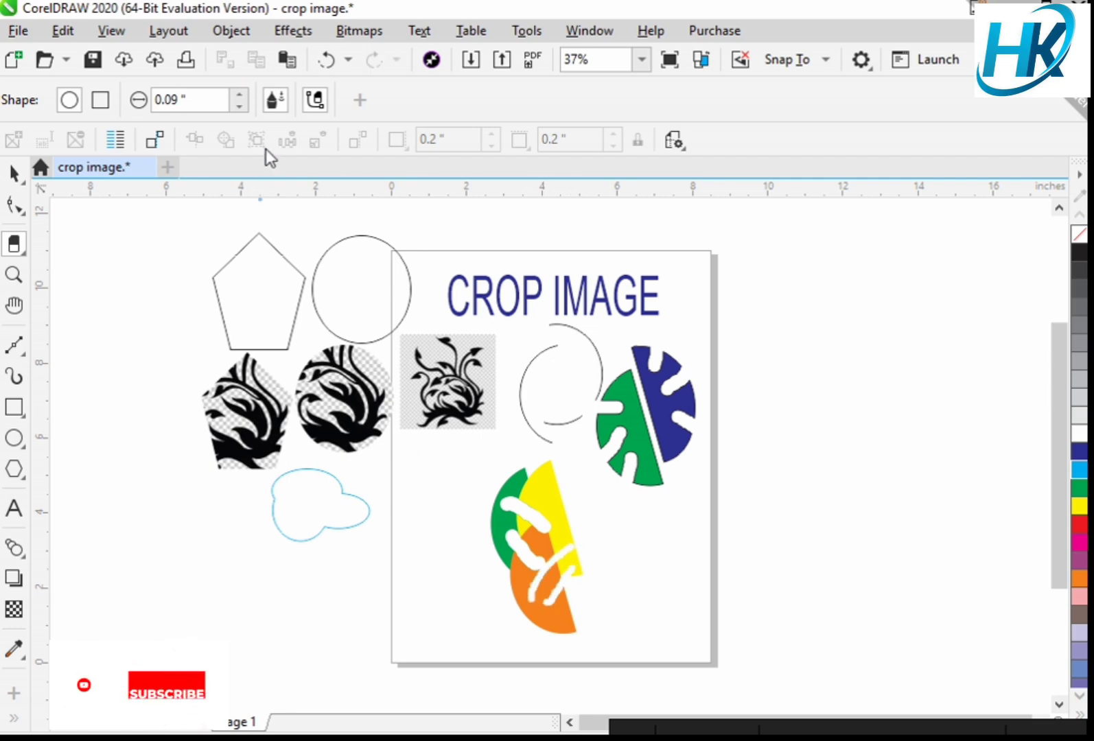
- Reduce the eraser nib to 0.06 inch and erase thin lines down the notched green half
click(240, 107)
click(240, 107)
click(240, 107)
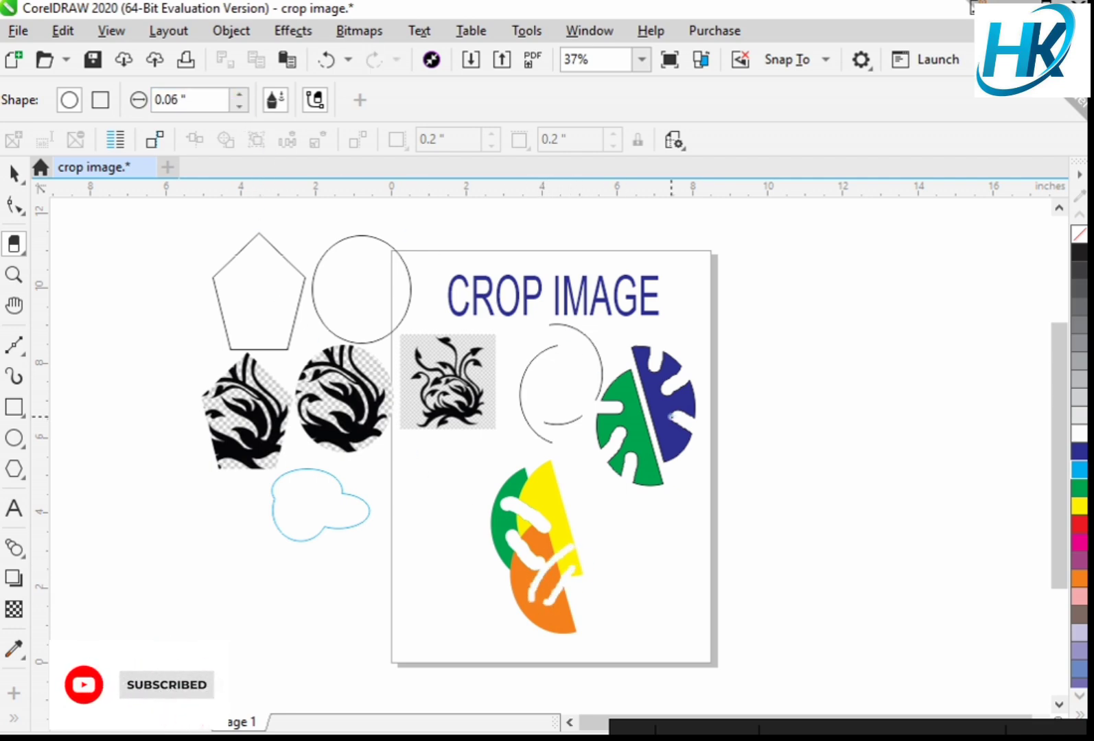
drag(620, 379, 652, 482)
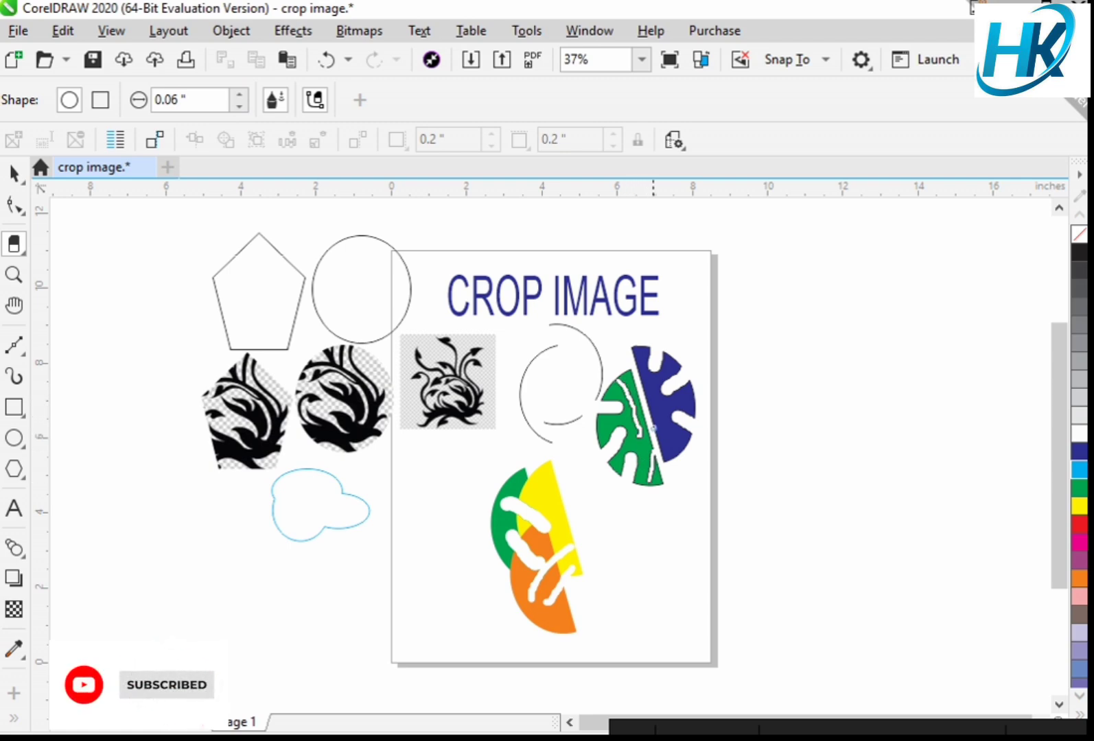